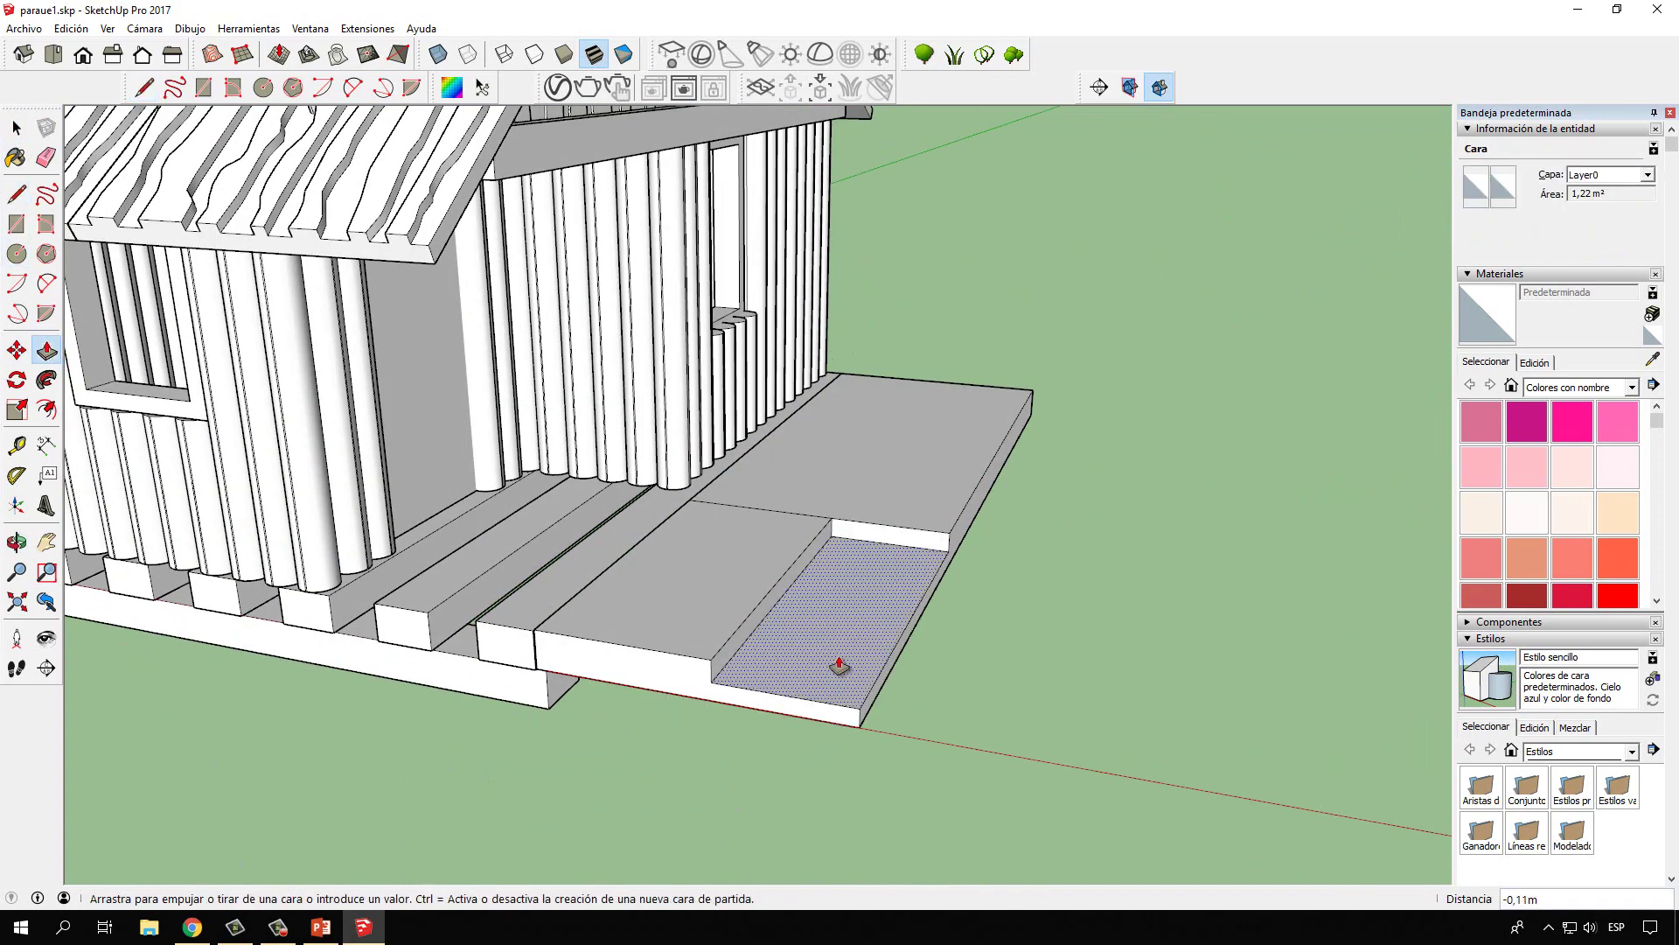
Orbit down to inspect the raised front deck from below.
middle_click_drag(840, 665, 712, 398)
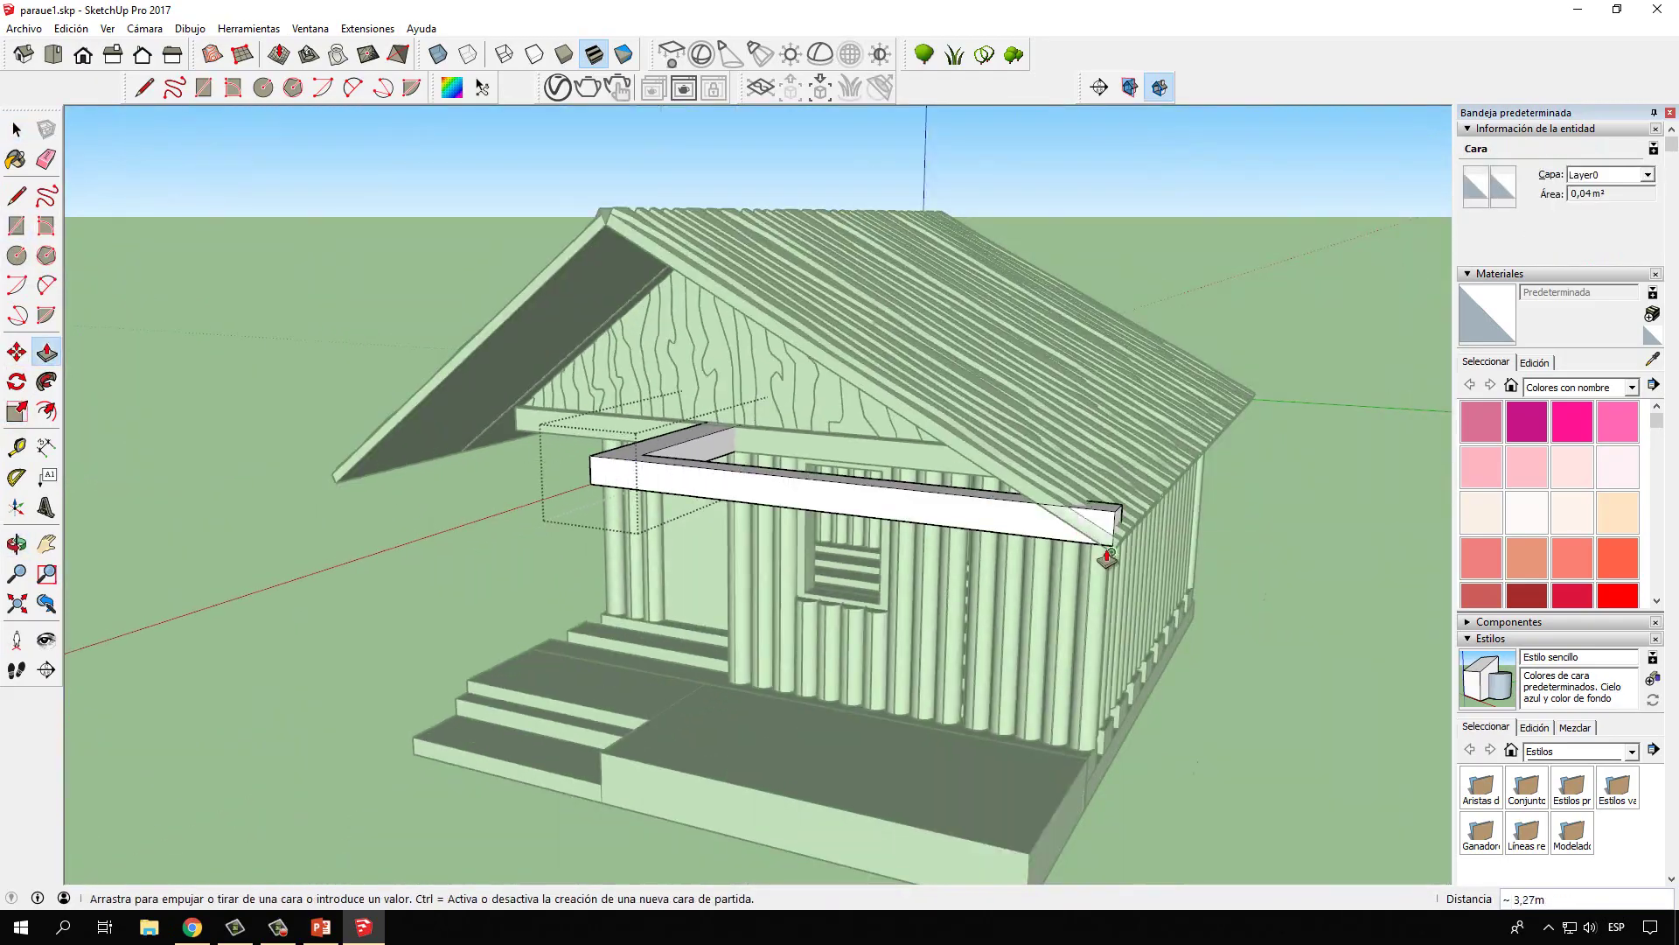
Push the beam's end face back by 0.20 m.
scroll(1107, 558, "up", 2)
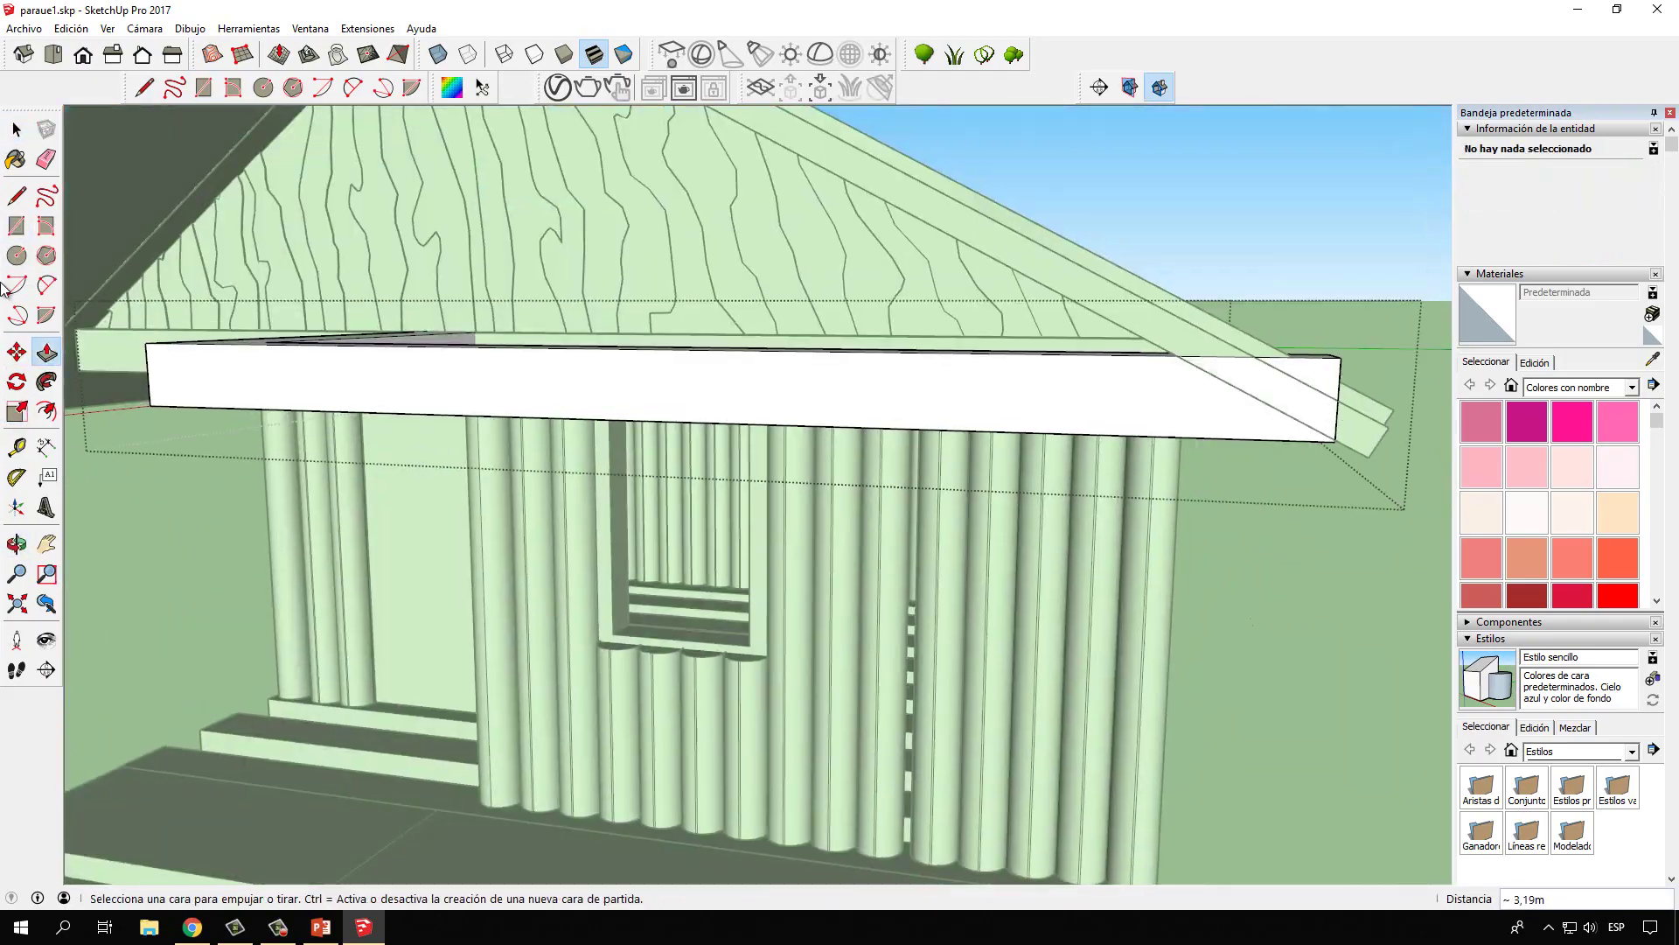
scroll(1012, 364, "up", 2)
scroll(1012, 364, "up", 2)
scroll(1319, 543, "up", 2)
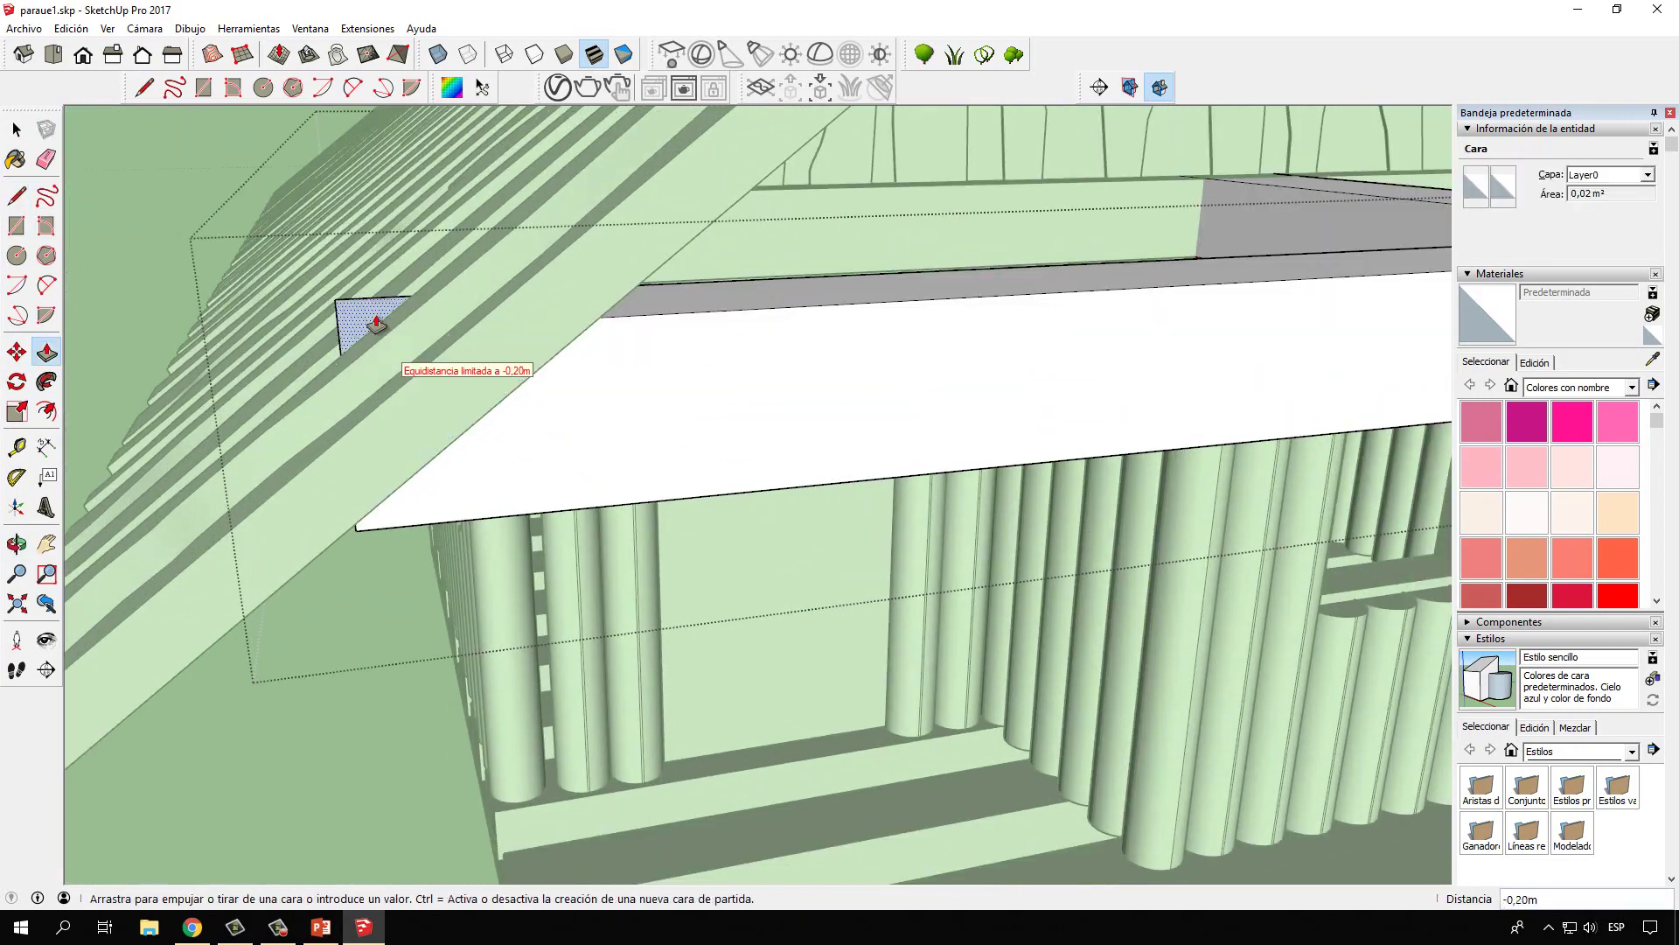
left_click(454, 422)
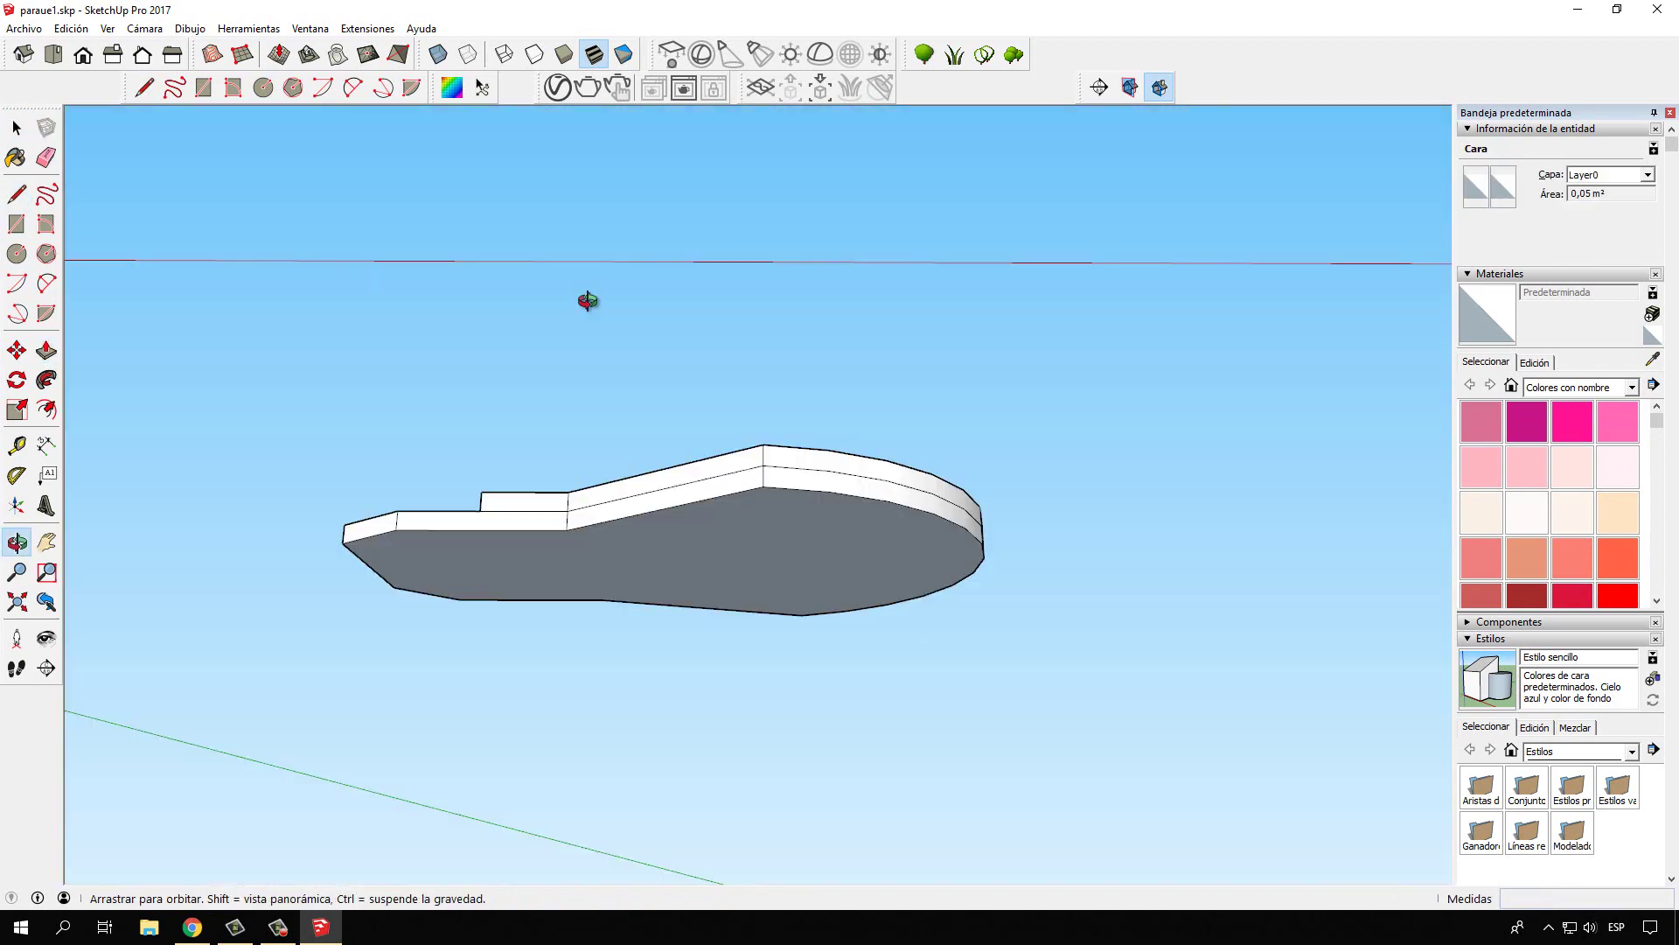
Shape the axe head slab by moving geometry and drawing a vertical edge across it.
middle_click_drag(359, 575, 1036, 600)
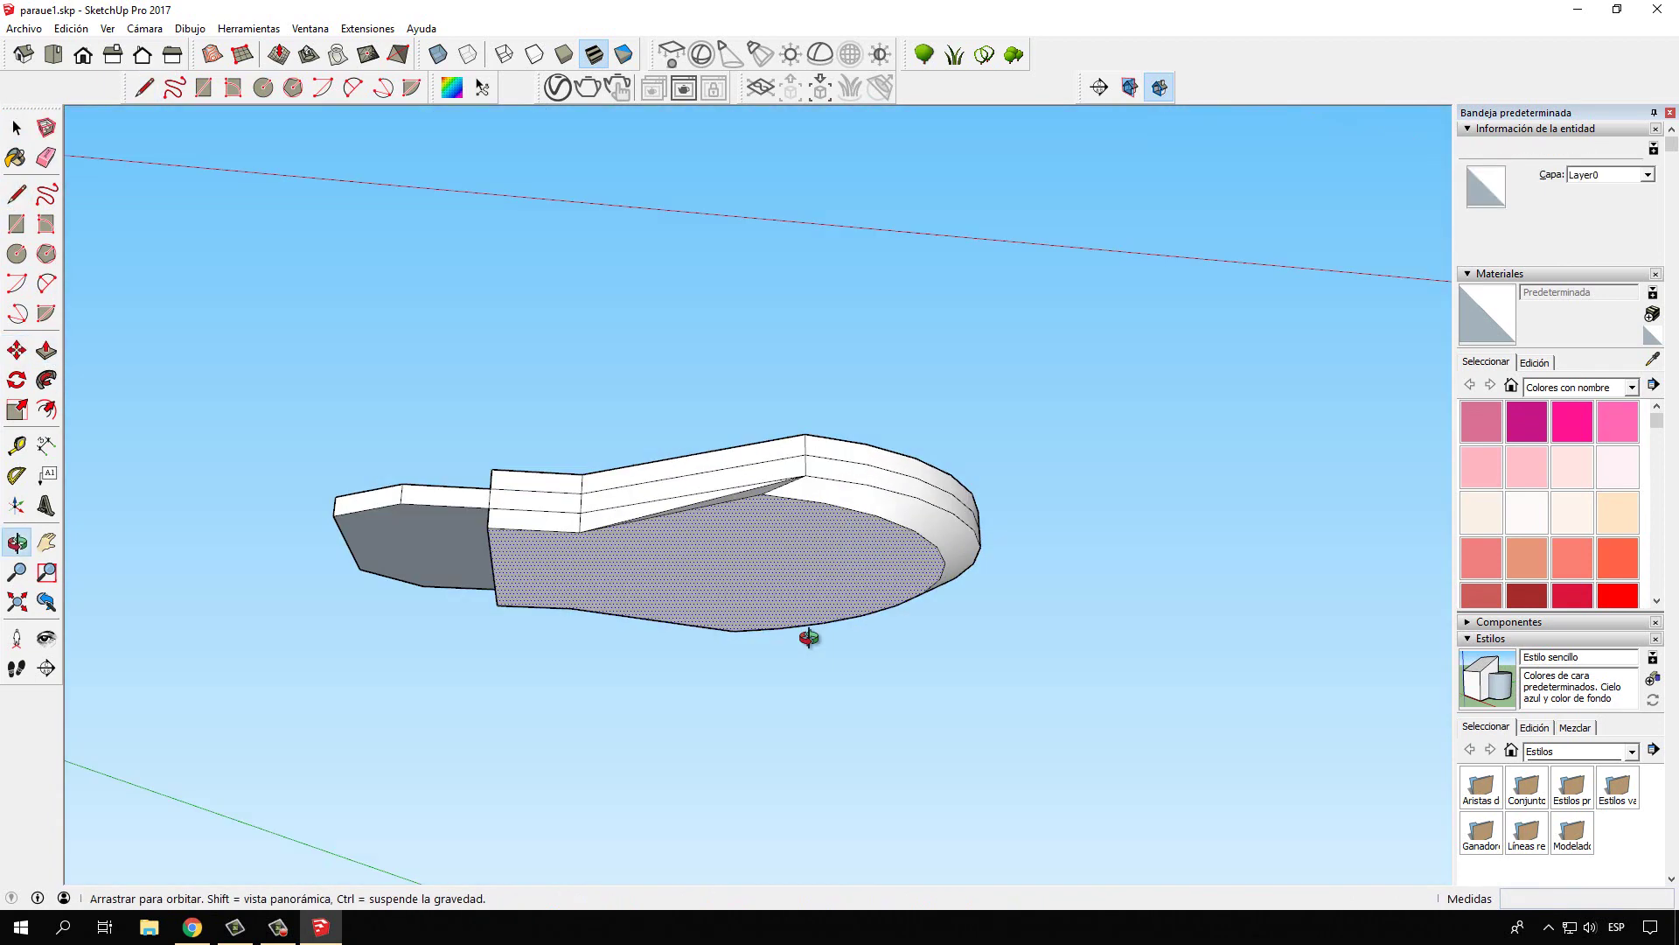
key("m")
middle_click_drag(1036, 600, 870, 502)
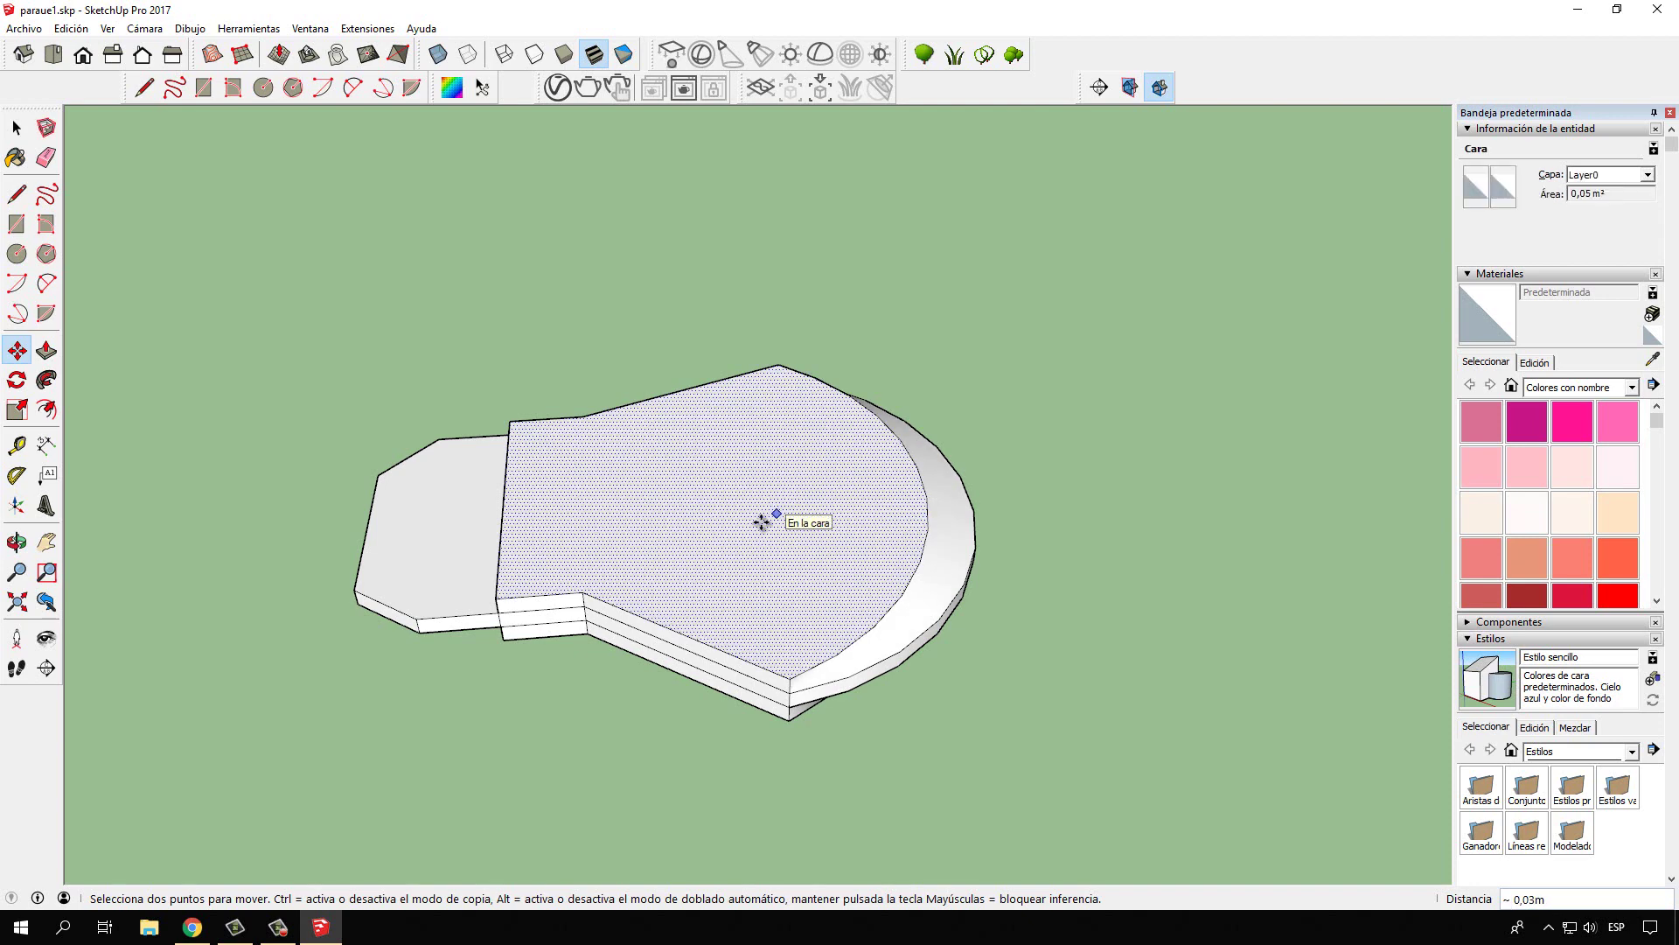
mouse_move(767, 524)
middle_mouse_down()
mouse_move(458, 401)
mouse_move(475, 543)
middle_mouse_up()
key("l")
left_click_drag(429, 480, 429, 409)
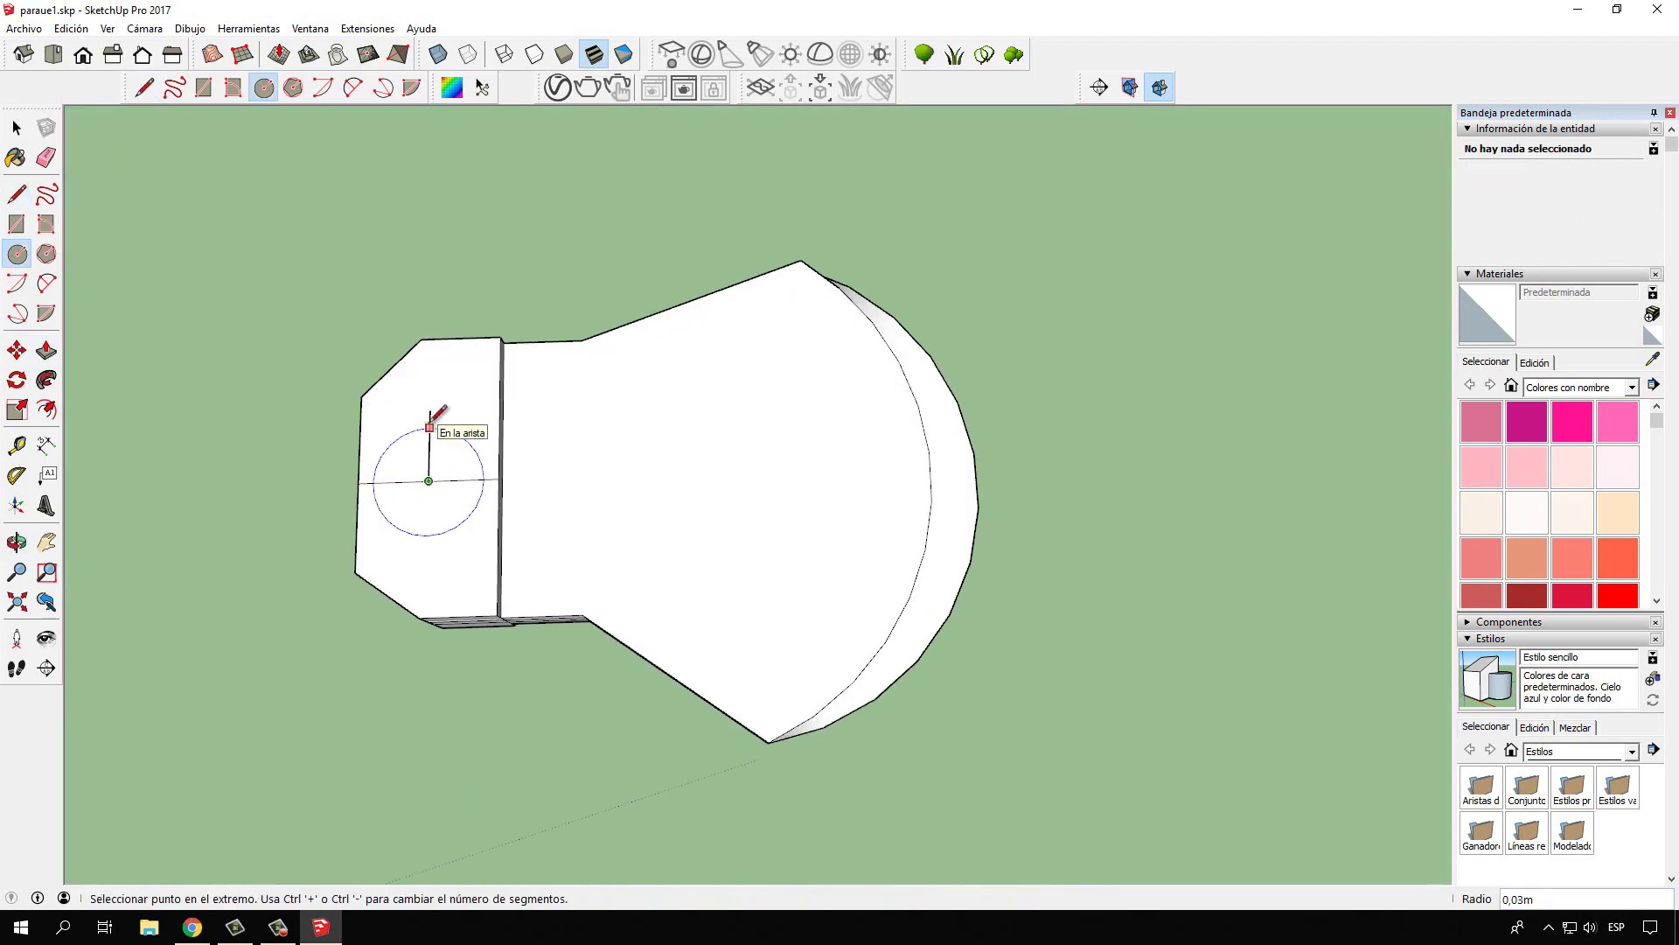
key("l")
Select every entity of the finished axe and rotate it into position.
mouse_move(430, 427)
middle_mouse_down()
mouse_move(487, 375)
mouse_move(1019, 611)
mouse_move(1022, 417)
middle_mouse_up()
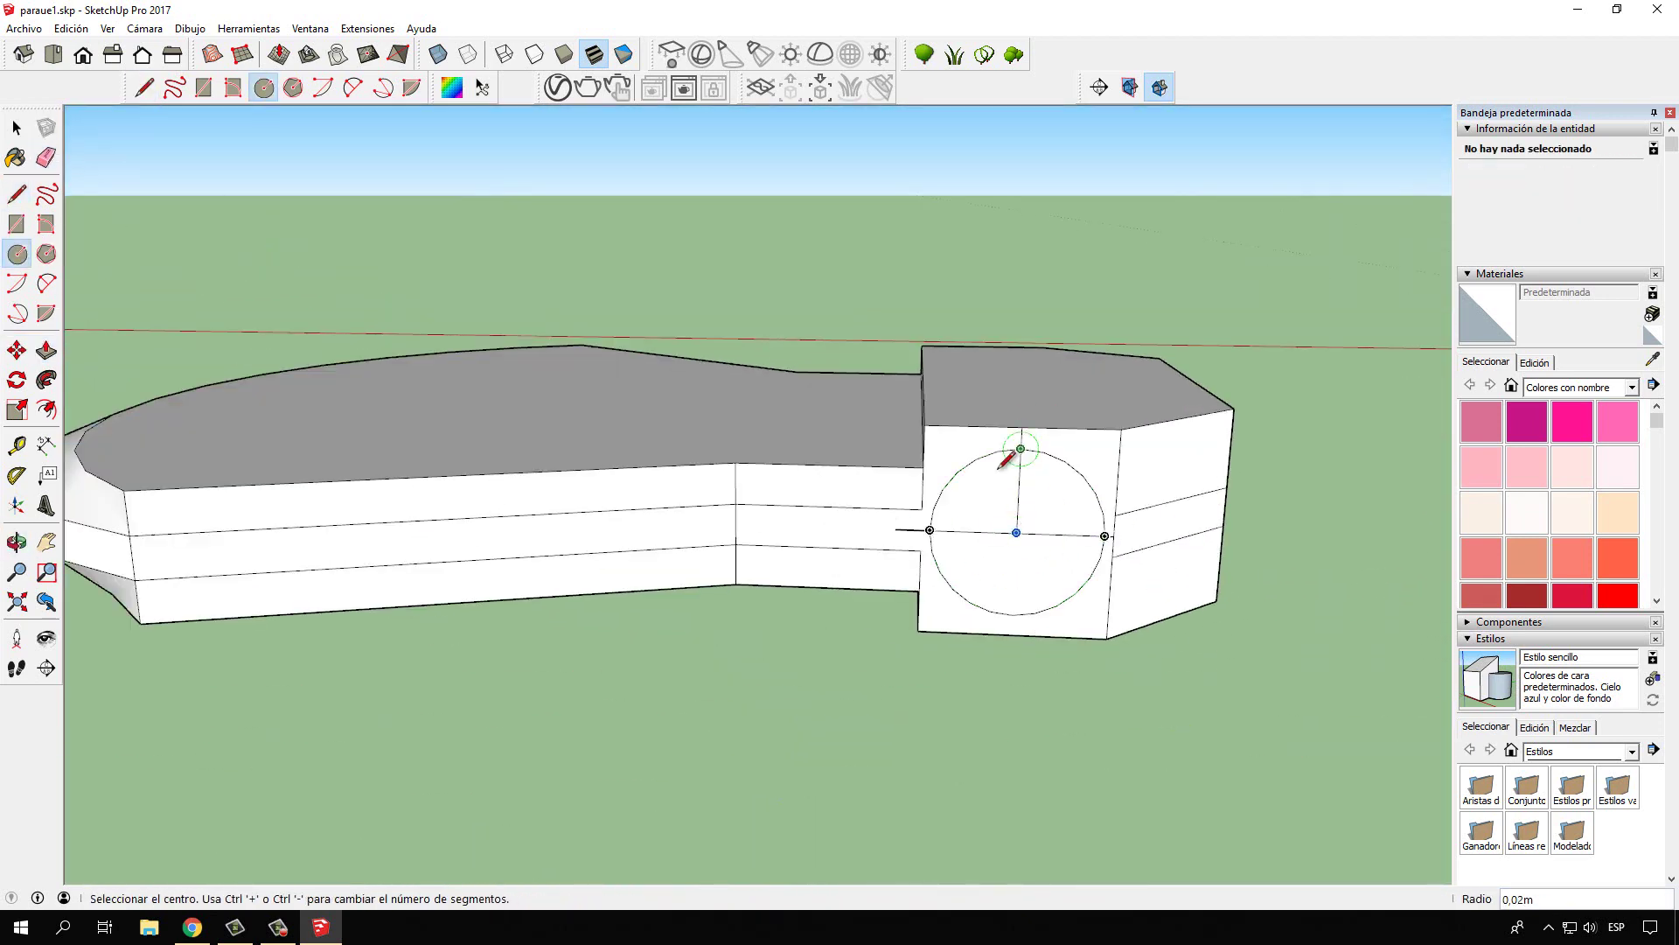
middle_click_drag(850, 485, 483, 611)
scroll(622, 630, "down", 5)
middle_click_drag(622, 629, 682, 517)
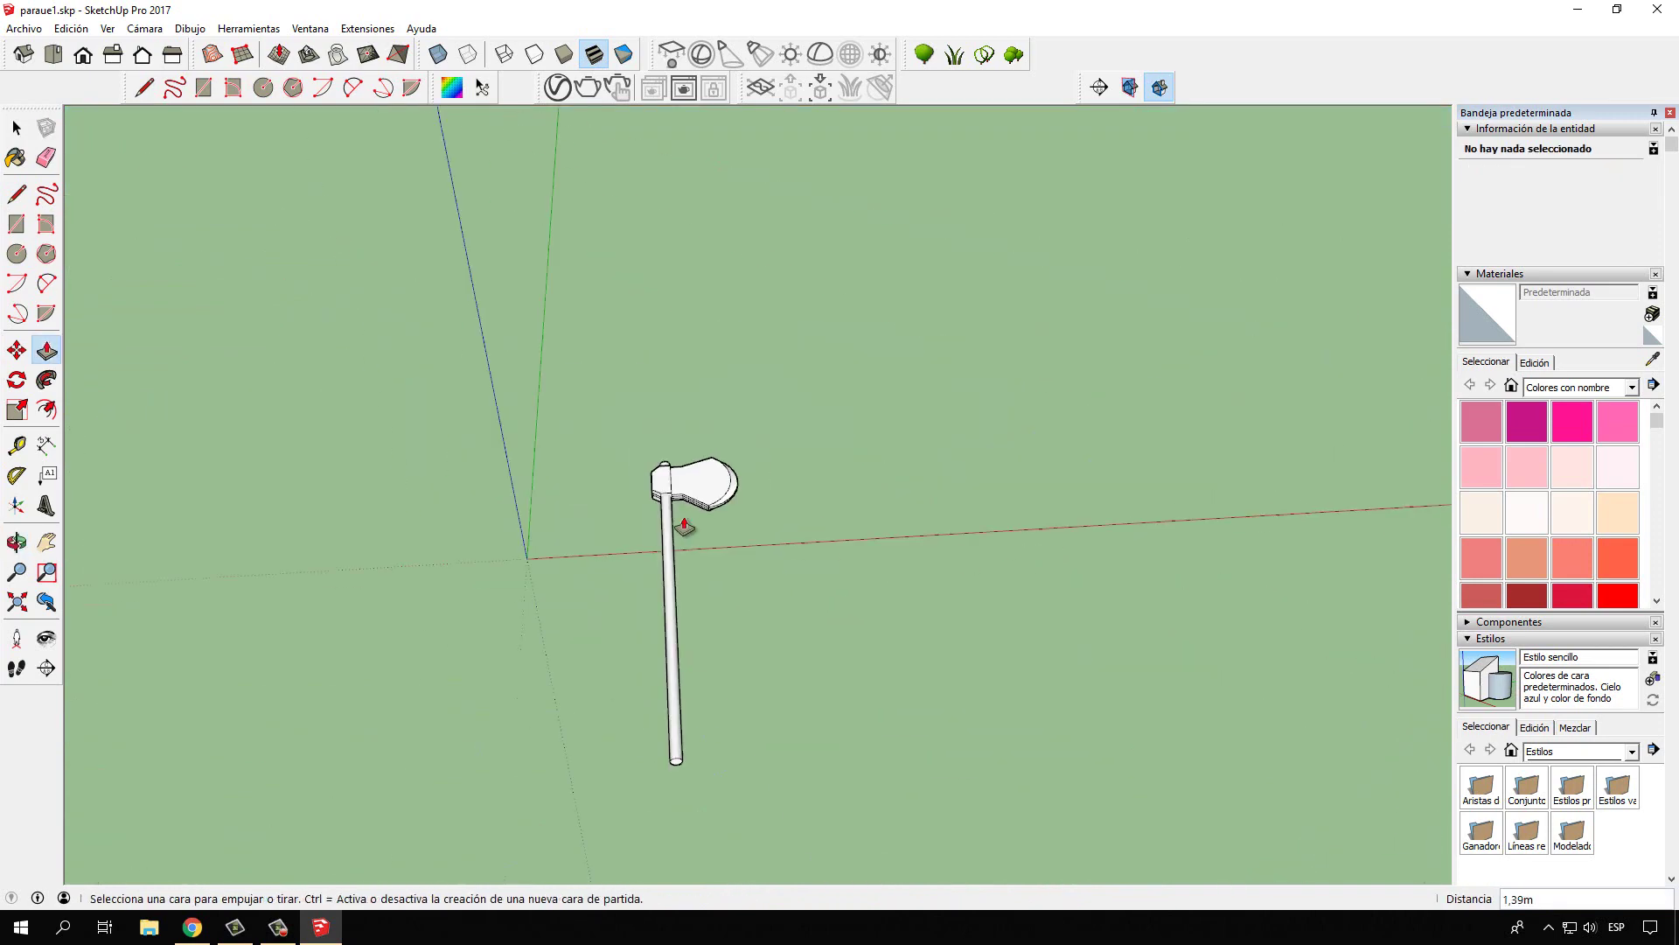
key("space")
key("ctrl+a")
left_click(18, 379)
mouse_move(1087, 499)
middle_mouse_down()
mouse_move(836, 551)
mouse_move(623, 412)
mouse_move(978, 462)
middle_mouse_up()
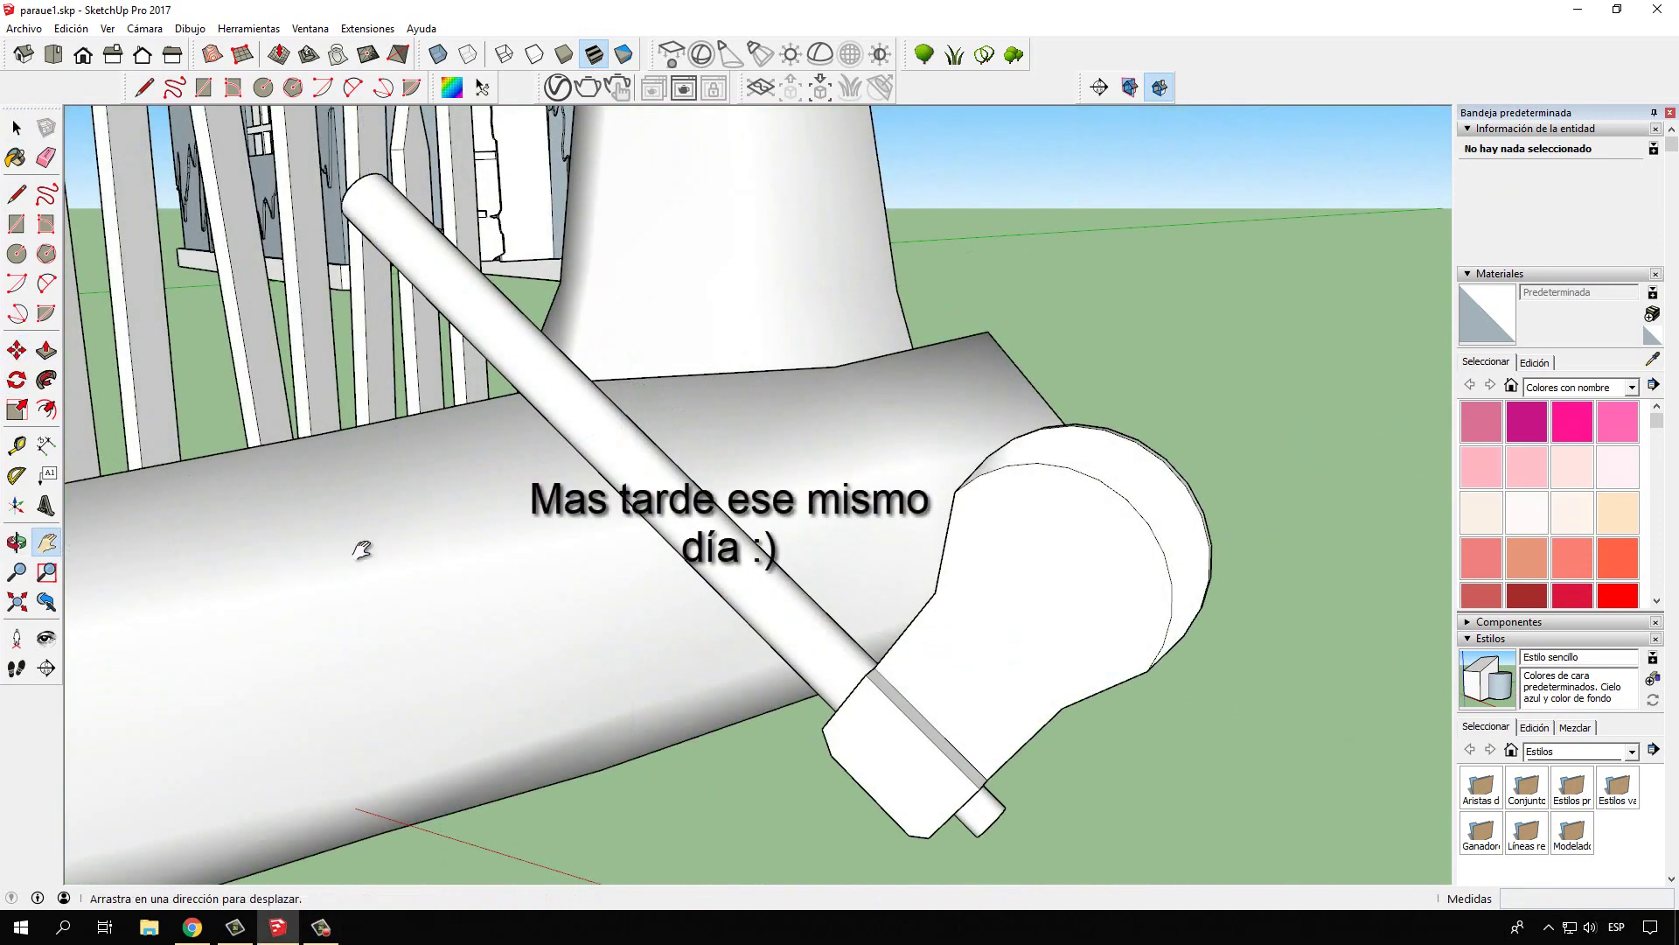
Zoom out to frame the whole cabin scene and open the Archivo menu for export.
left_click_drag(635, 547, 706, 574)
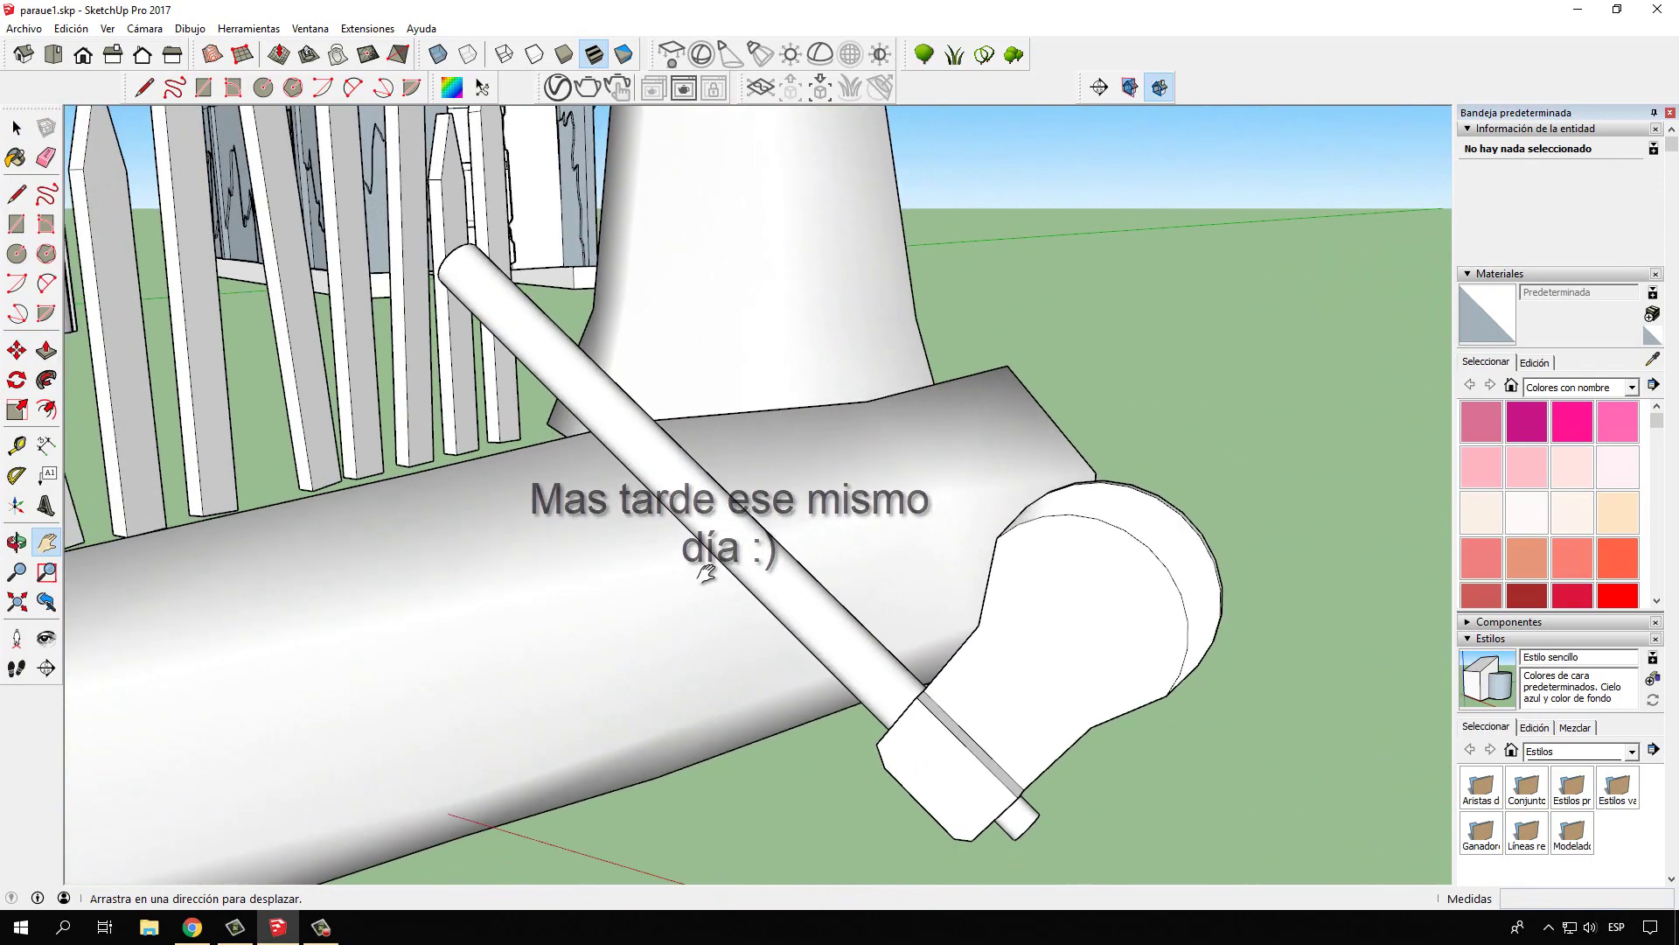
scroll(706, 574, "down", 2)
scroll(707, 574, "down", 2)
scroll(707, 574, "down", 2)
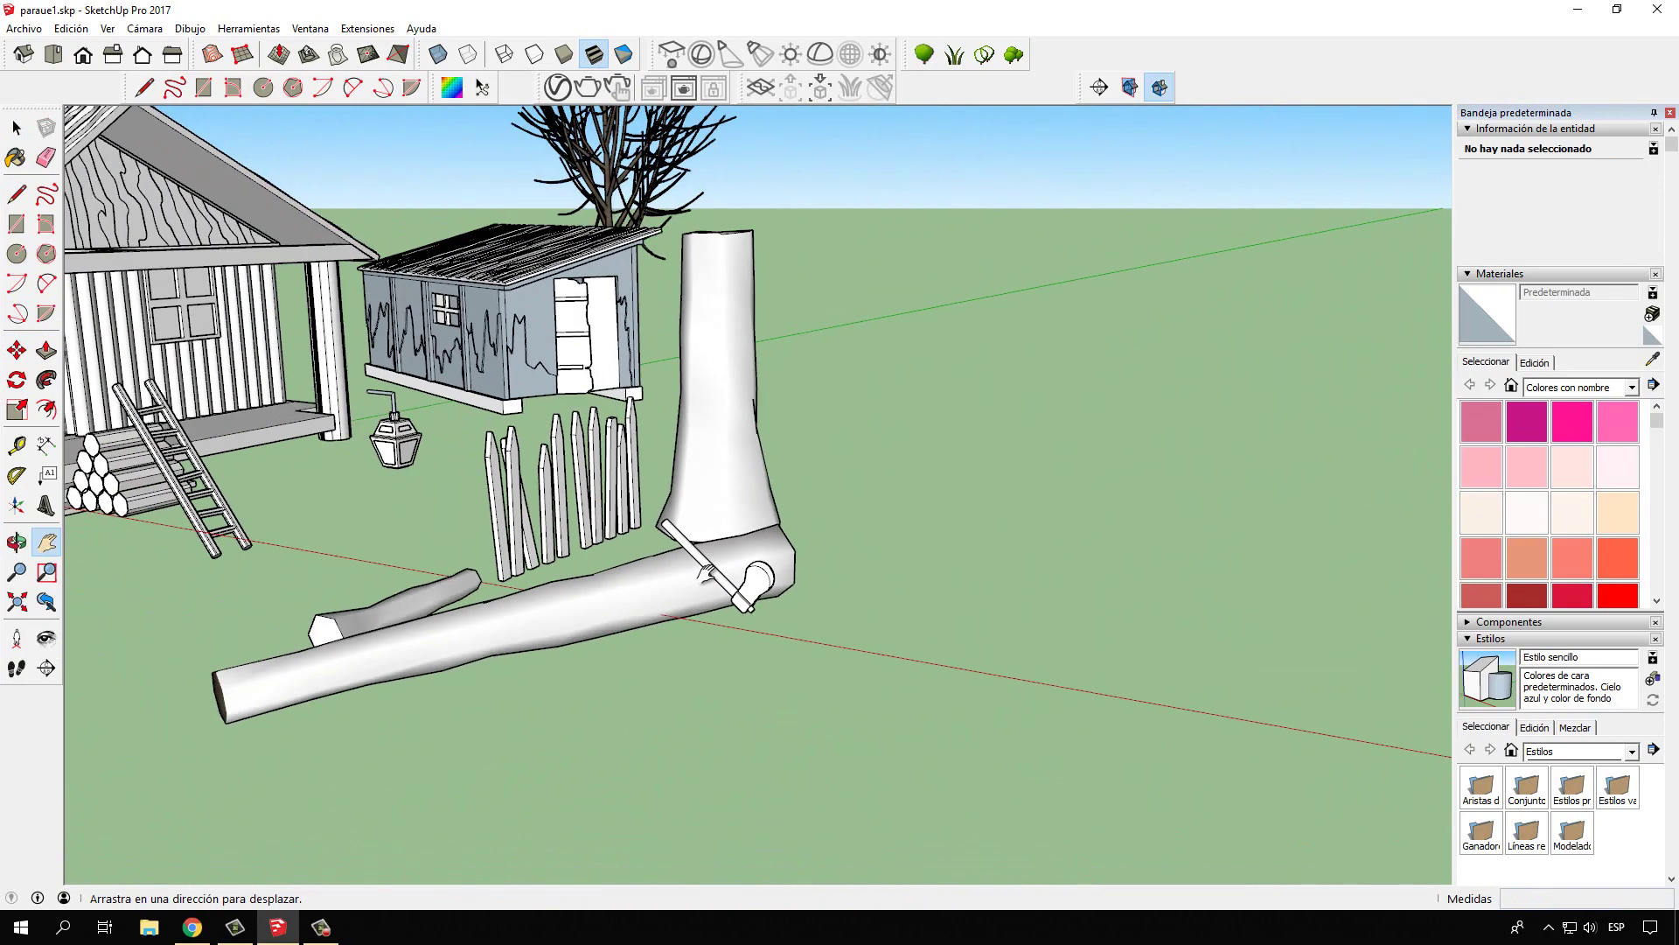
scroll(707, 574, "down", 2)
scroll(706, 574, "down", 3)
scroll(707, 574, "down", 1)
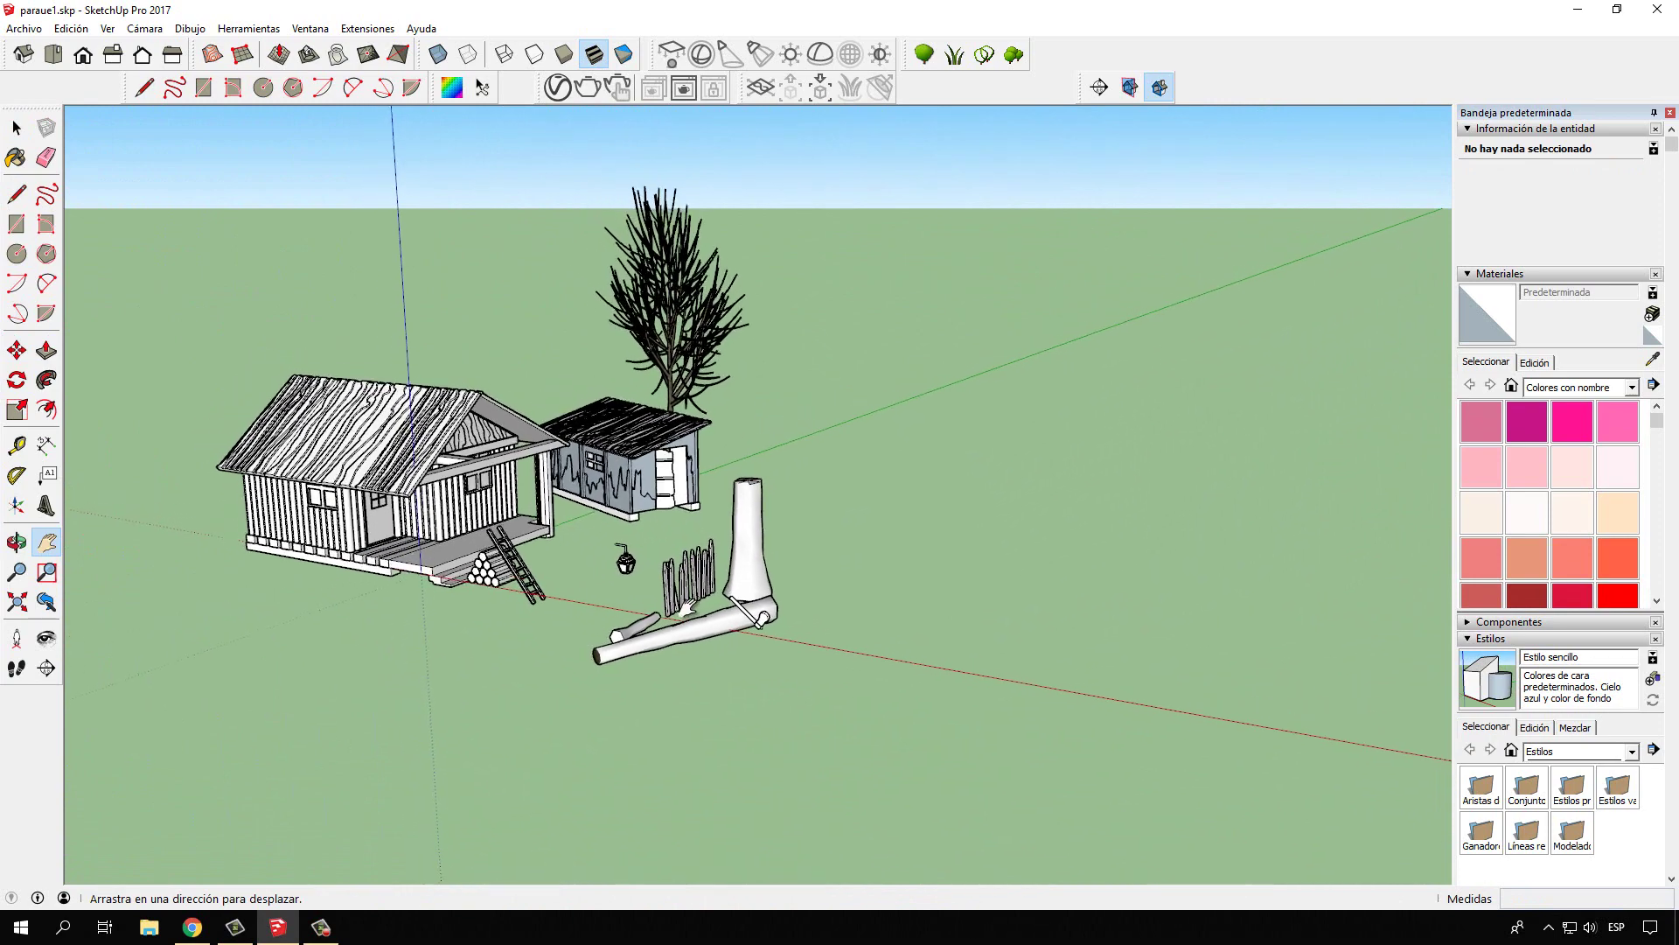
left_click_drag(626, 562, 769, 656)
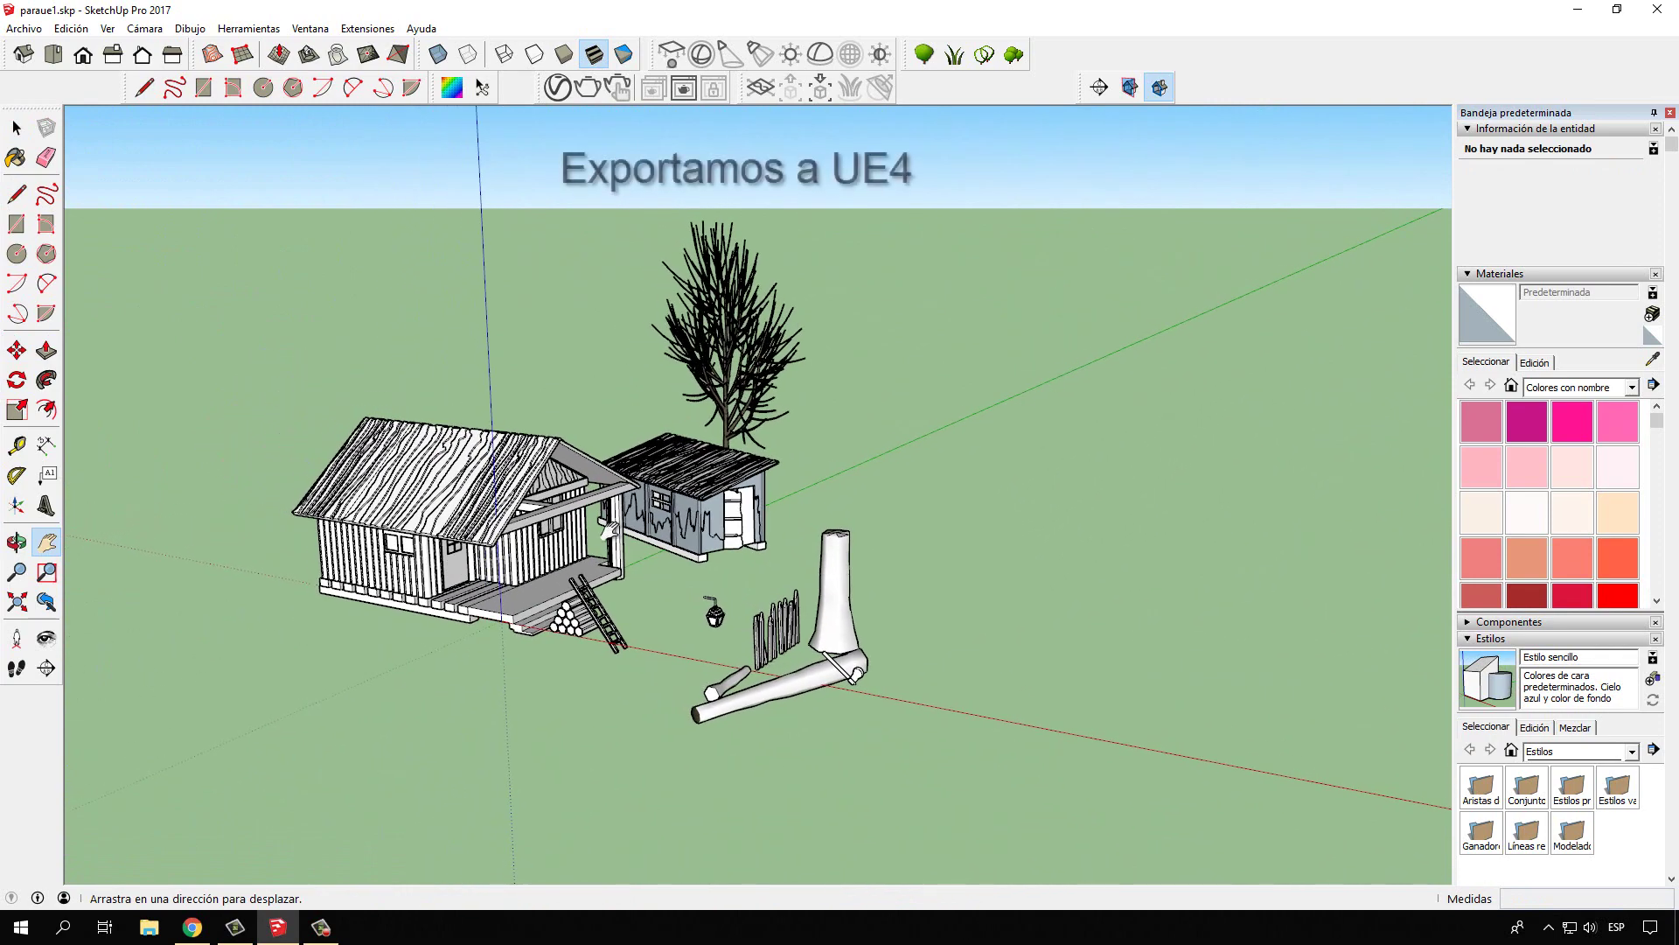
left_click(23, 29)
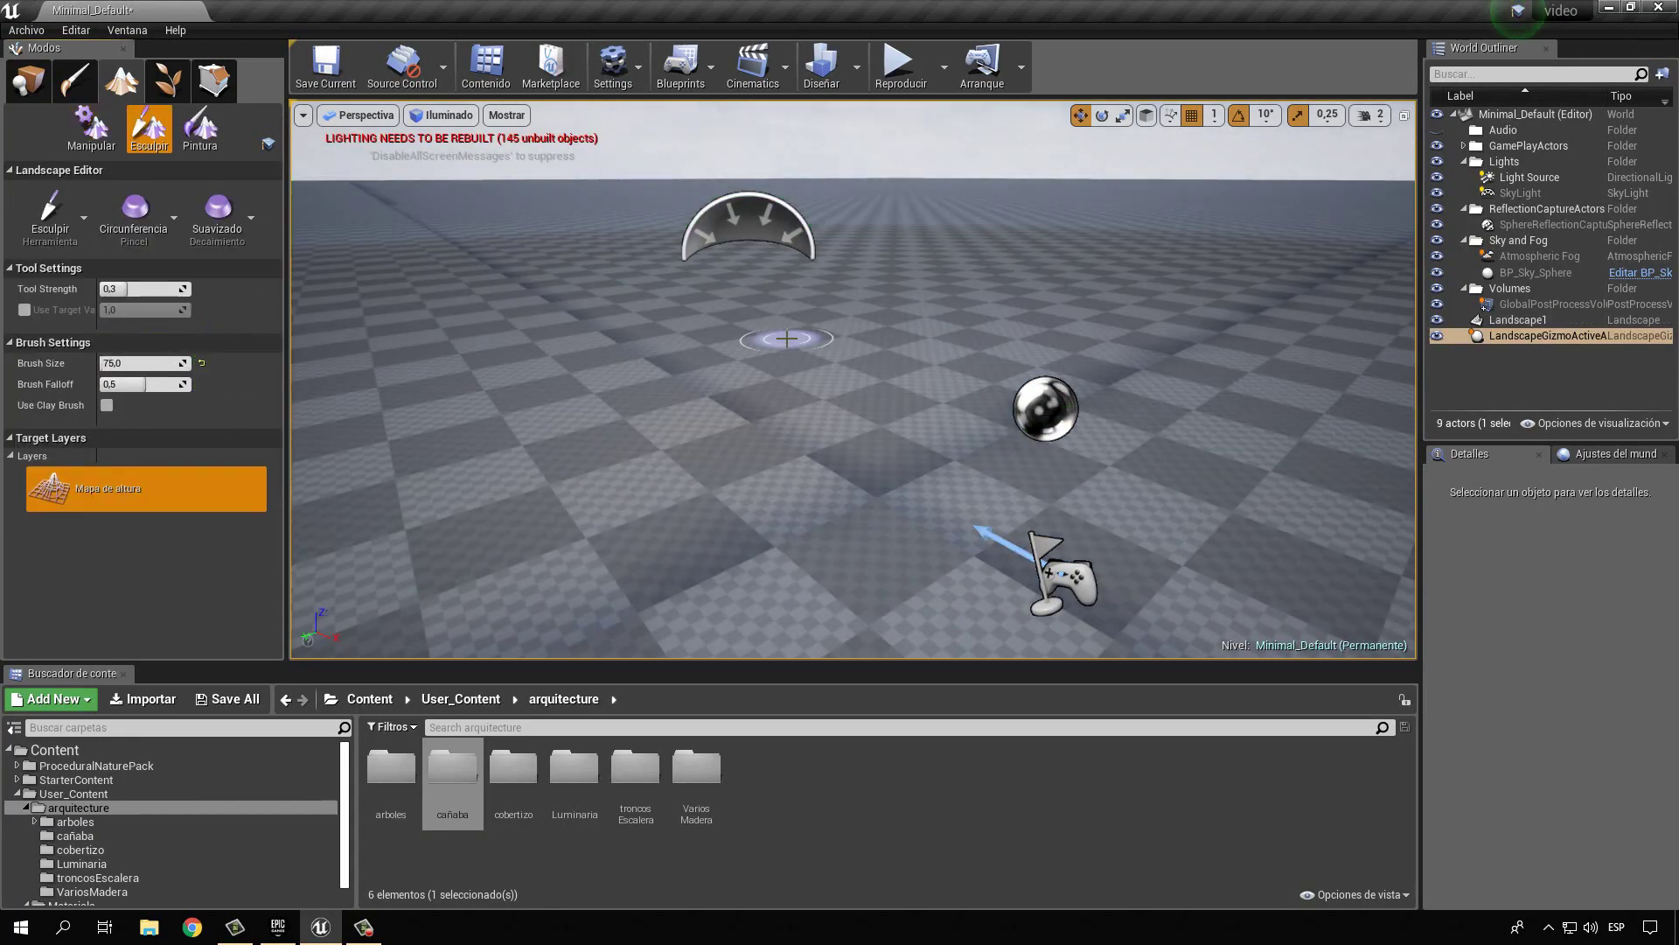
Place the six cabaña_madera cabin meshes from the cañaba folder into the level.
double_click(452, 774)
left_click(452, 770)
left_click(759, 770, "shift")
left_click_drag(758, 769, 600, 487)
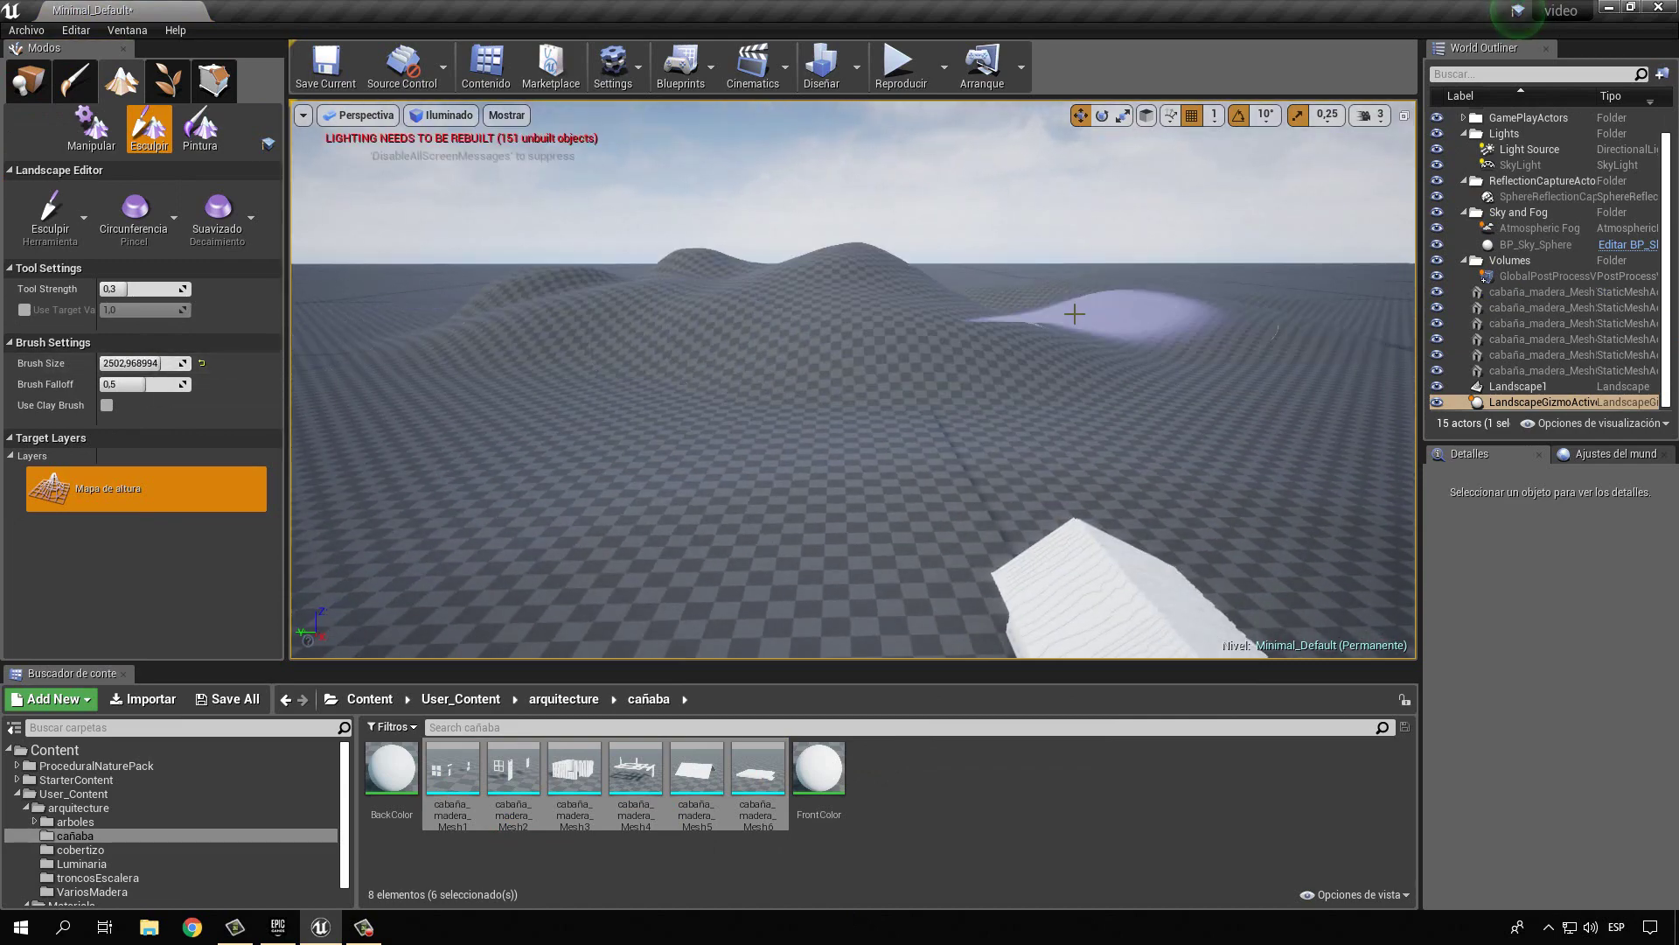
Raise a large mound in the landscape and shrink the sculpt brush to about 493.
left_click_drag(1061, 315, 1148, 353)
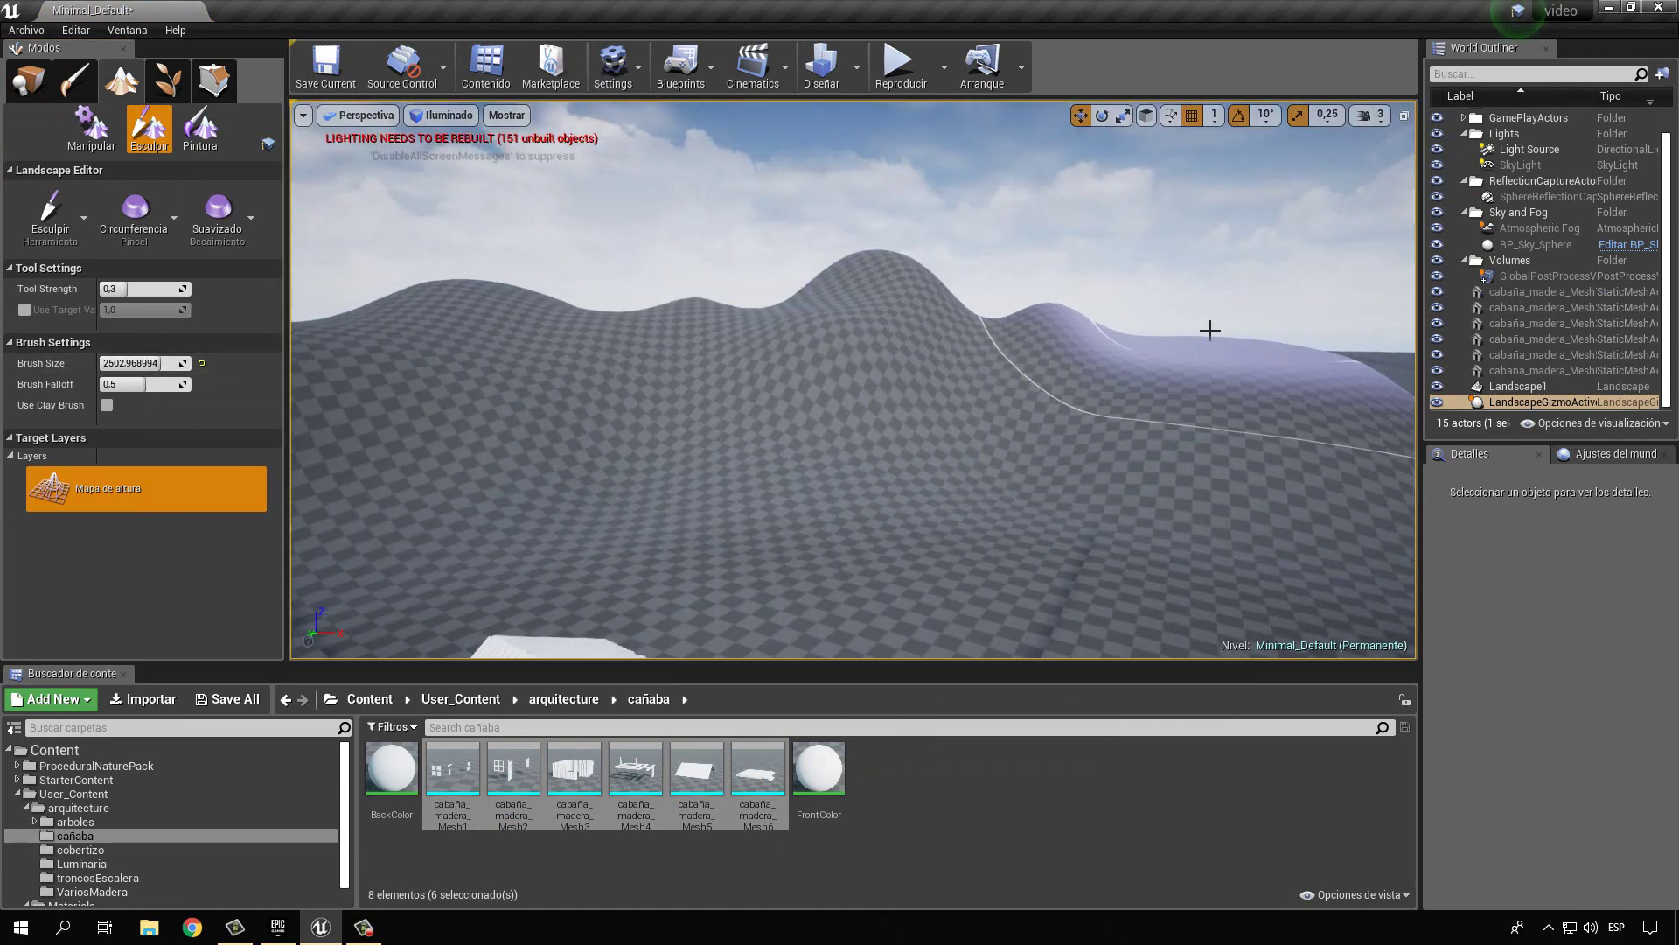
right_click_drag(1147, 352, 731, 319)
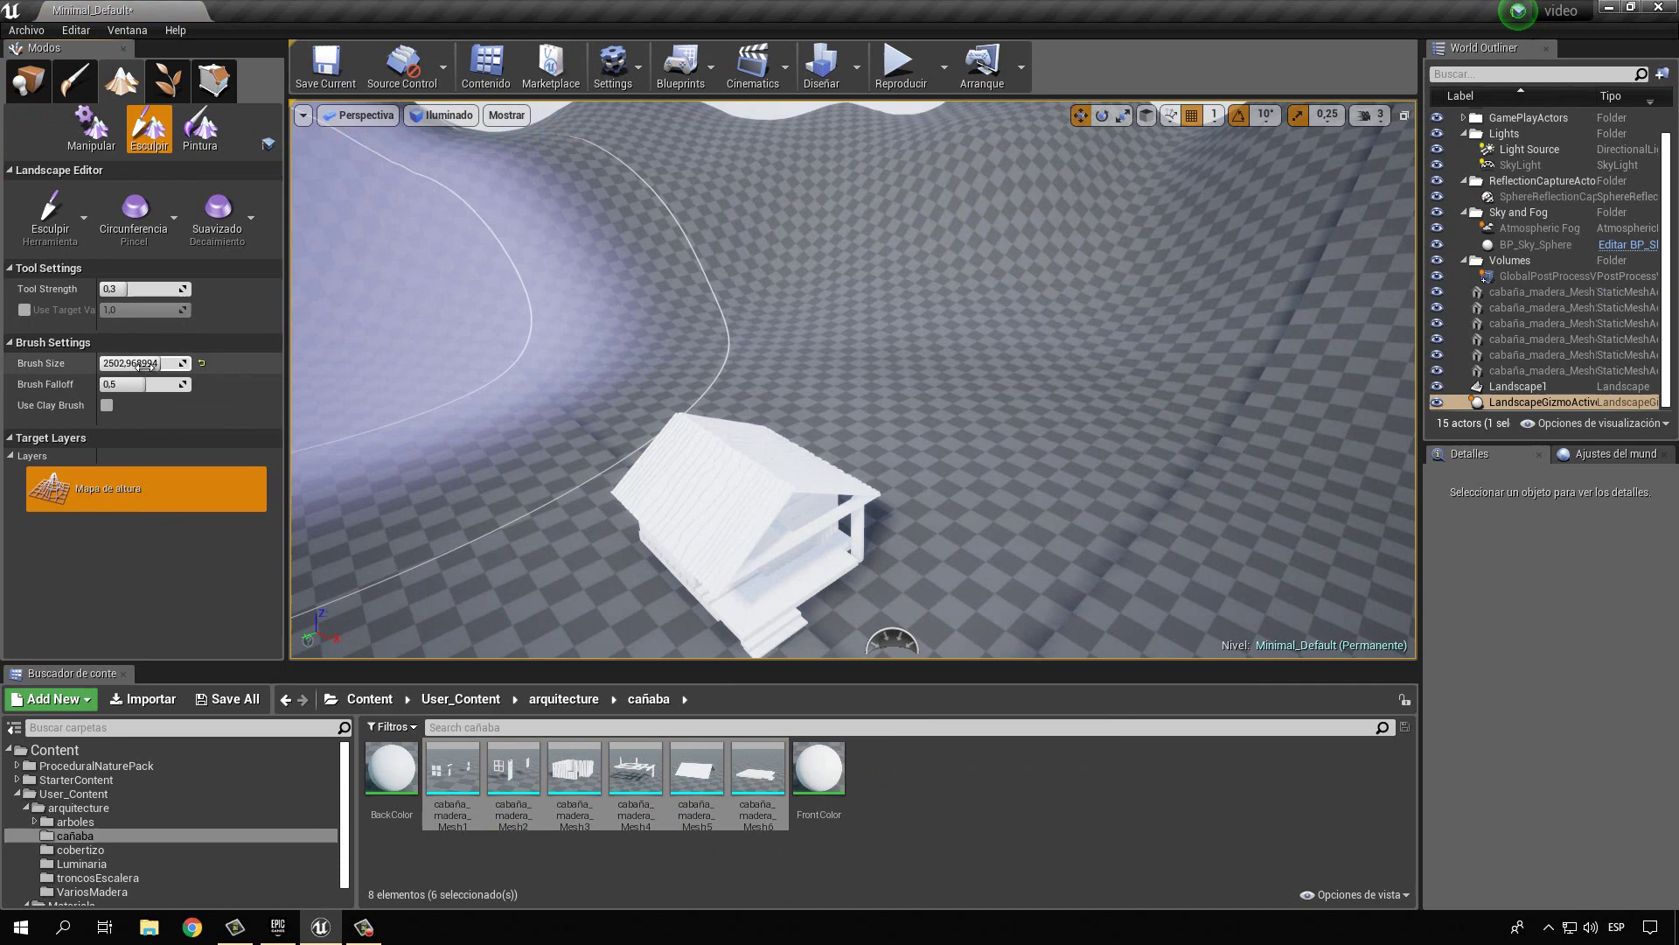
left_click_drag(145, 366, 96, 366)
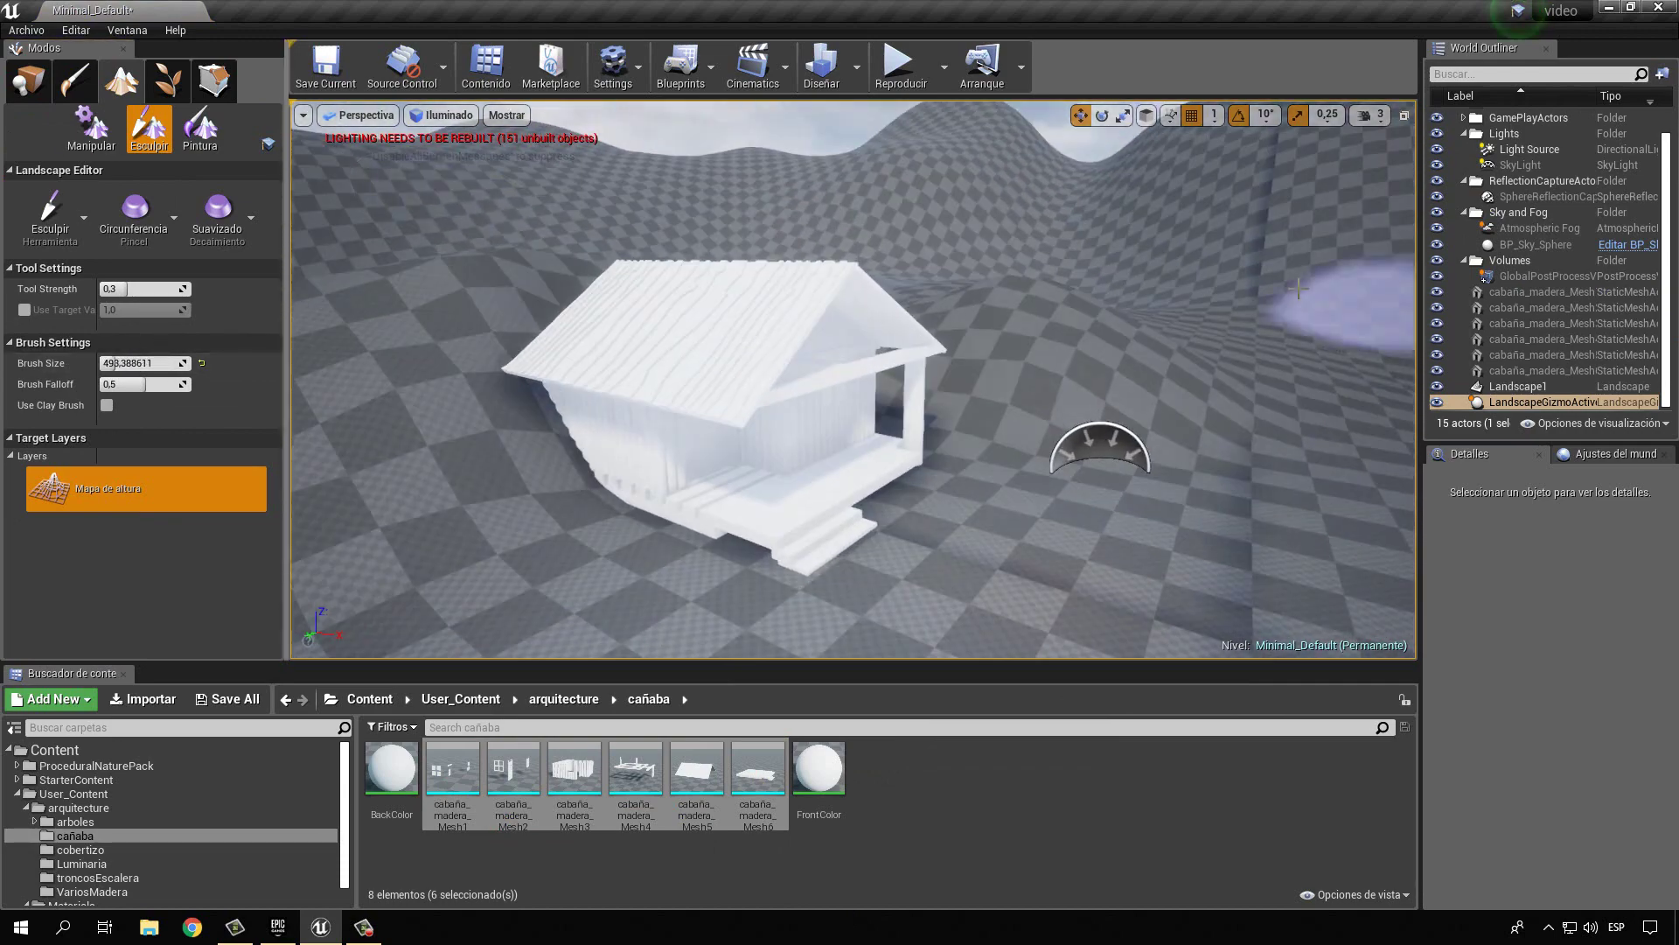
Select all six cabin meshes and move the cabin onto the terrain.
left_click(1540, 291)
left_click(1542, 370, "shift")
mouse_move(551, 461)
left_mouse_down()
mouse_move(613, 488)
mouse_move(560, 402)
left_mouse_up()
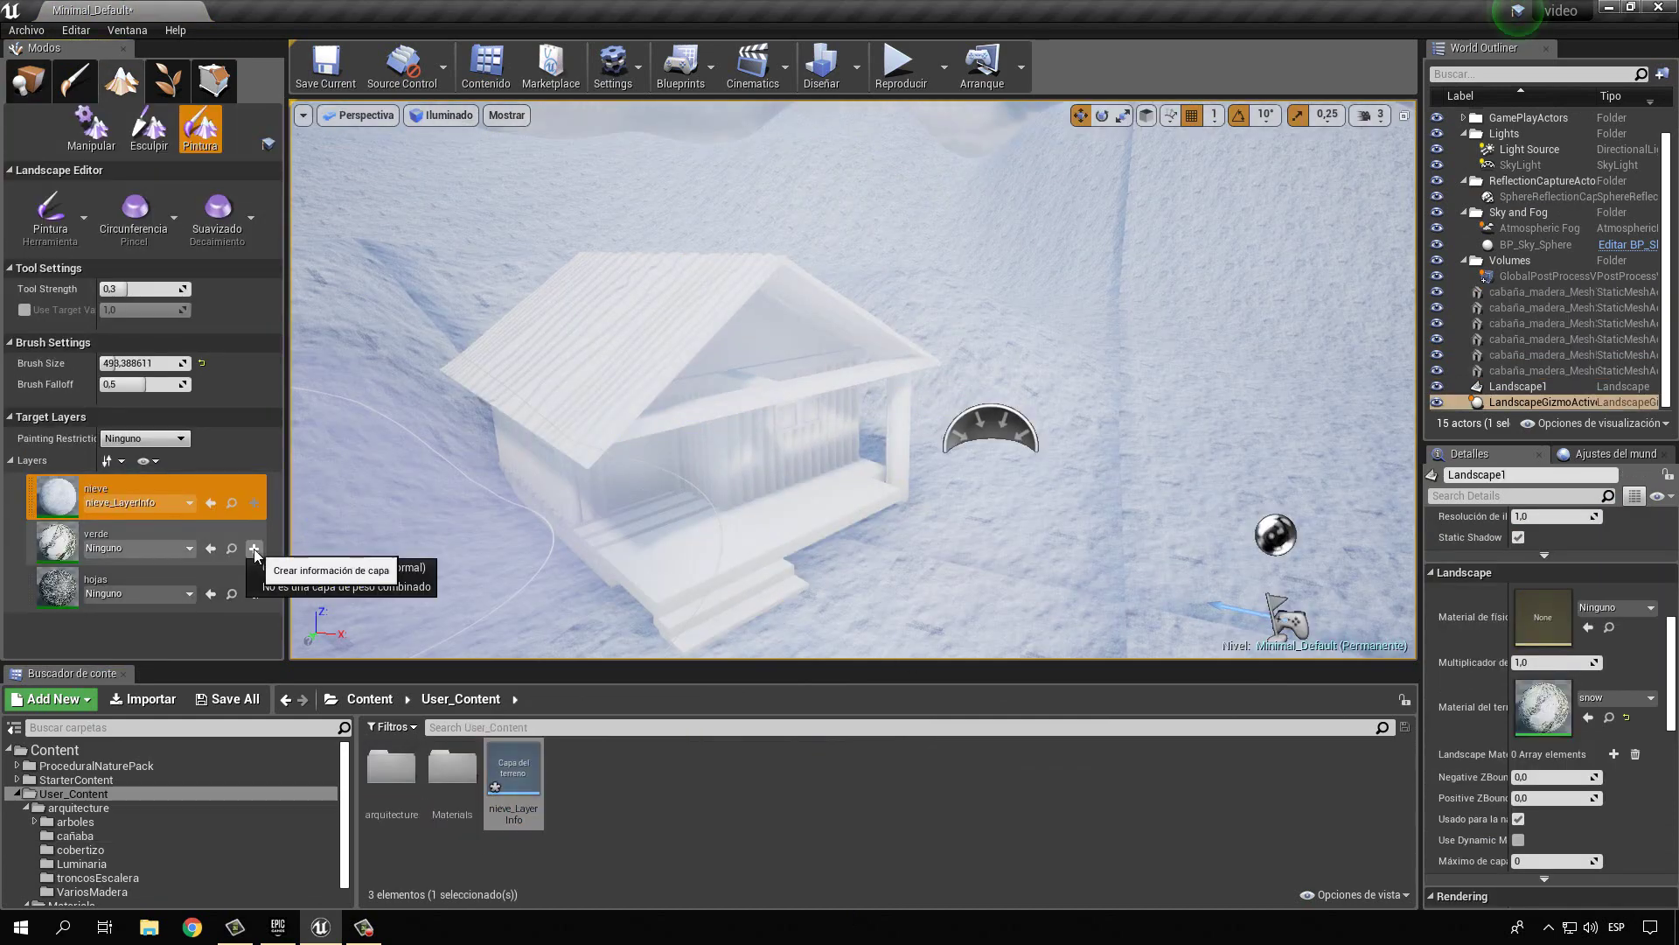
Create verde and hojas layer info assets, then choose hojas as the paint layer.
left_click(254, 548)
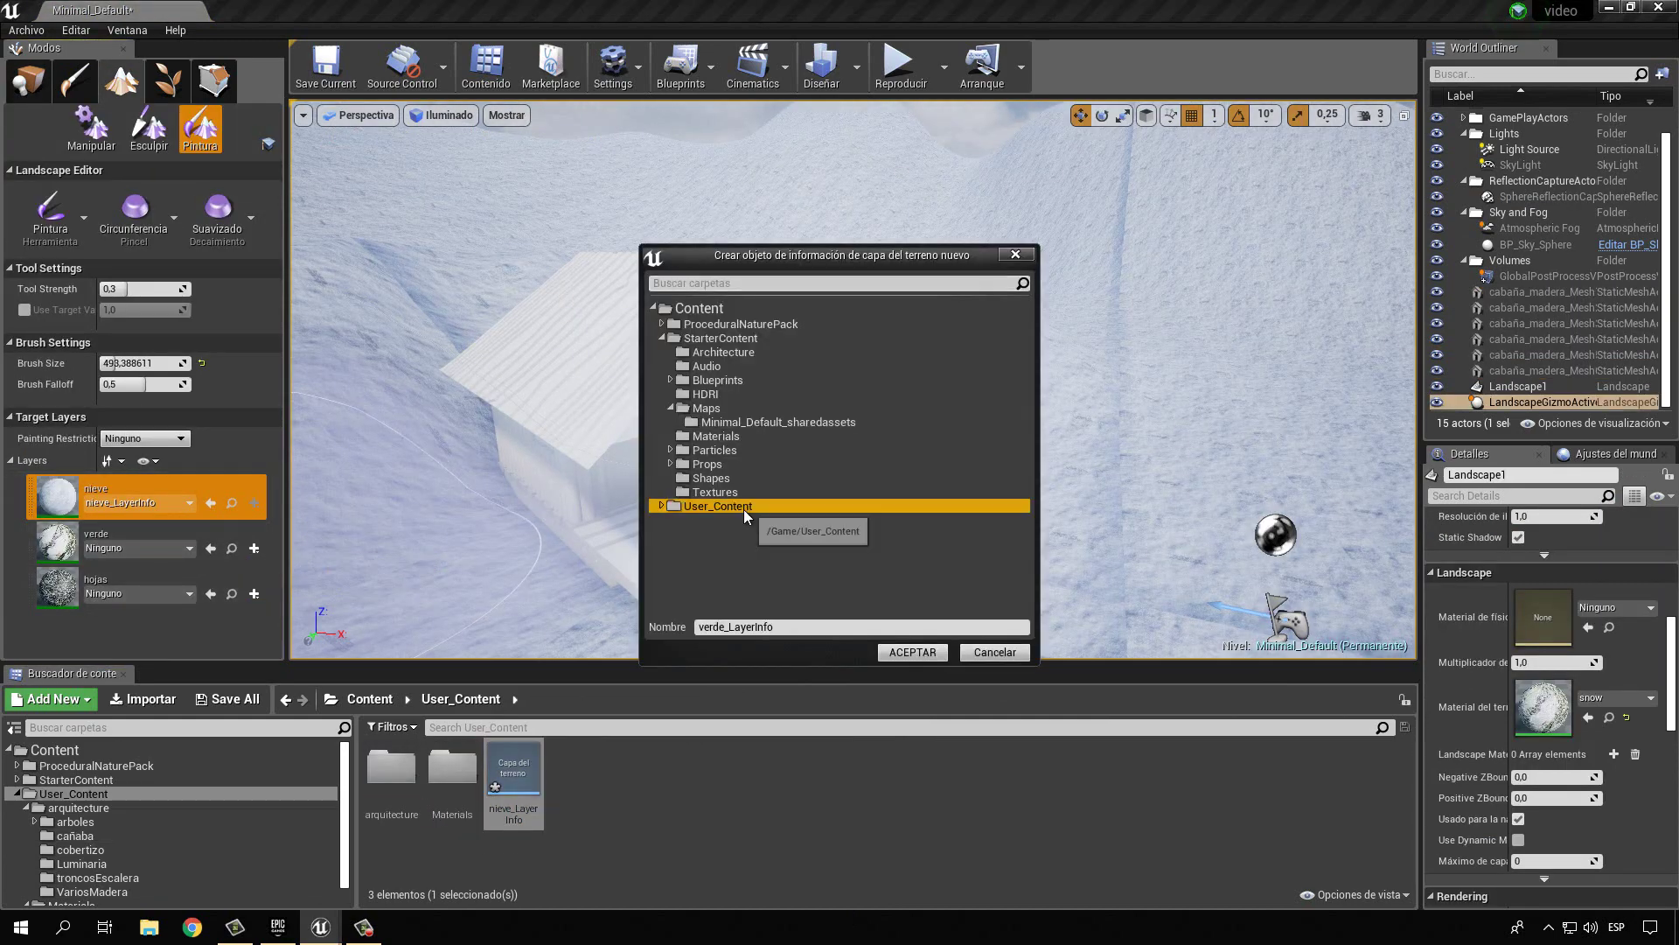
key("Return")
left_click(254, 593)
key("Return")
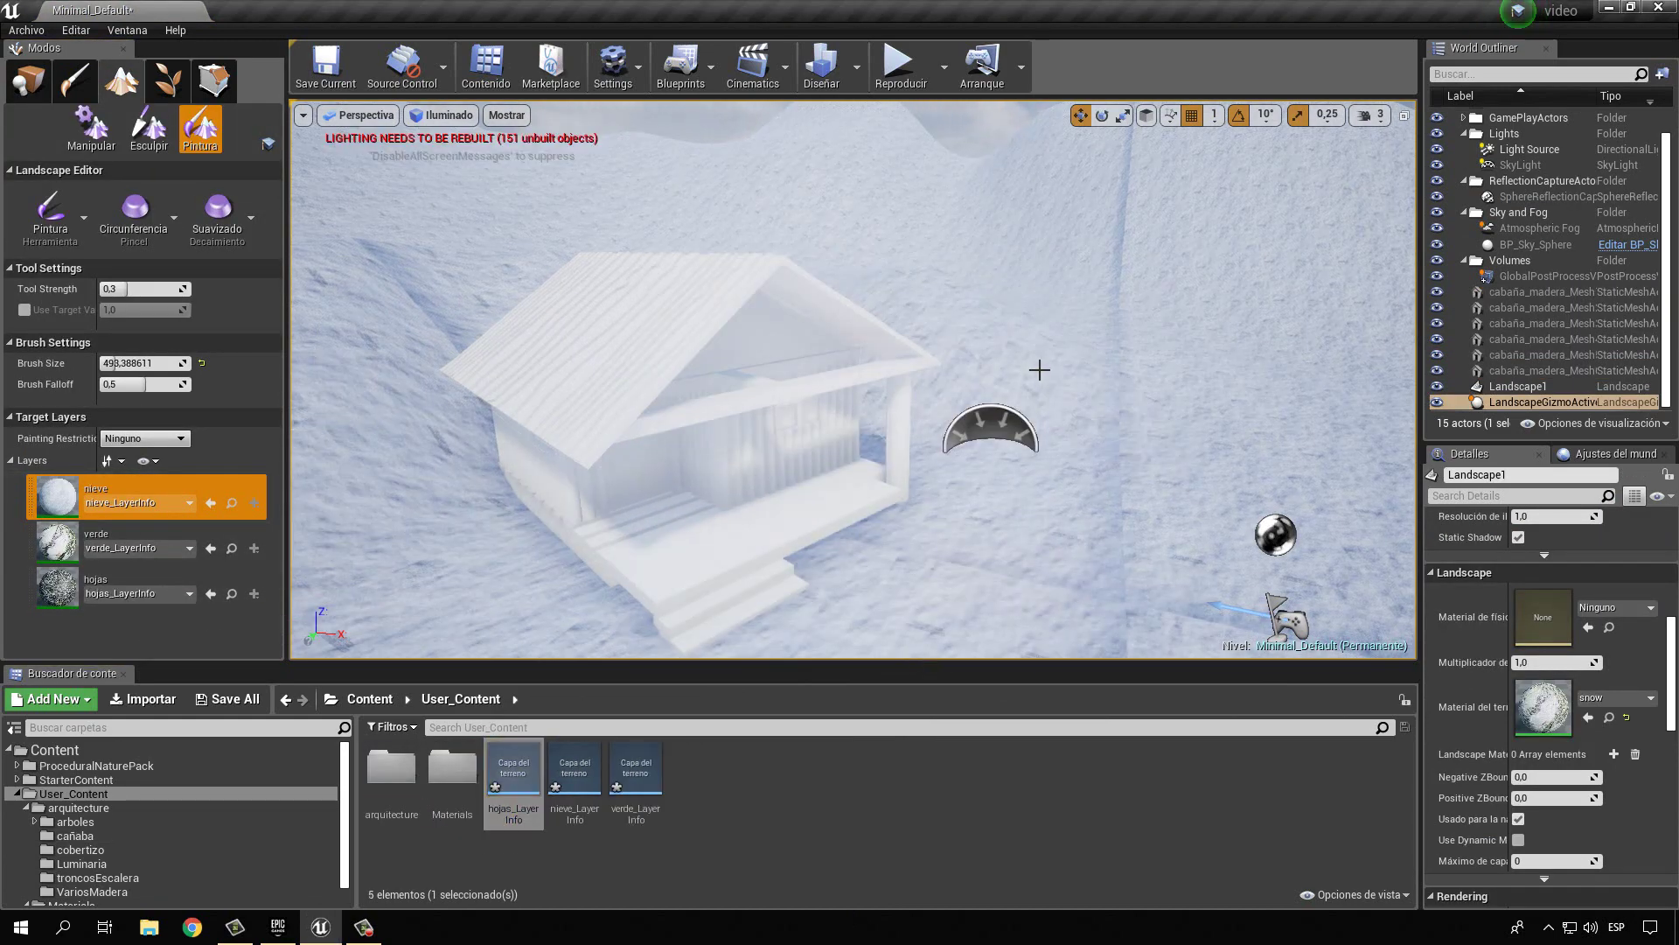
left_click(56, 586)
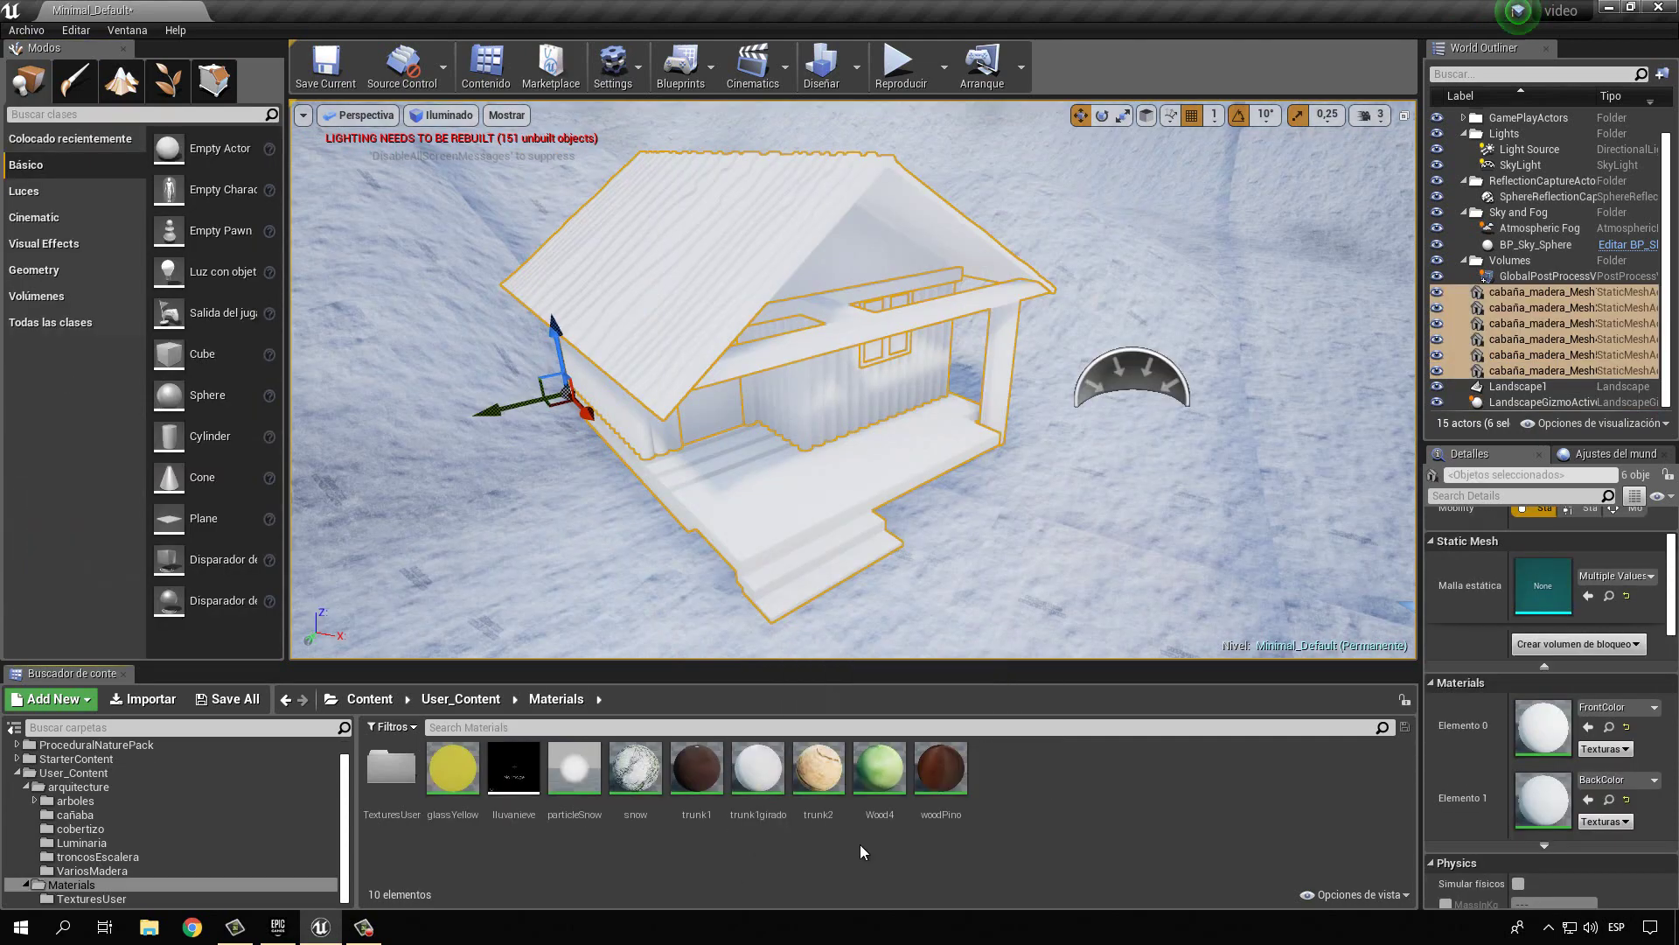
Apply mossy Wood4 to the cabin and paint weights so the front wall shows plain dark wood.
left_click(879, 768)
key("shift+2")
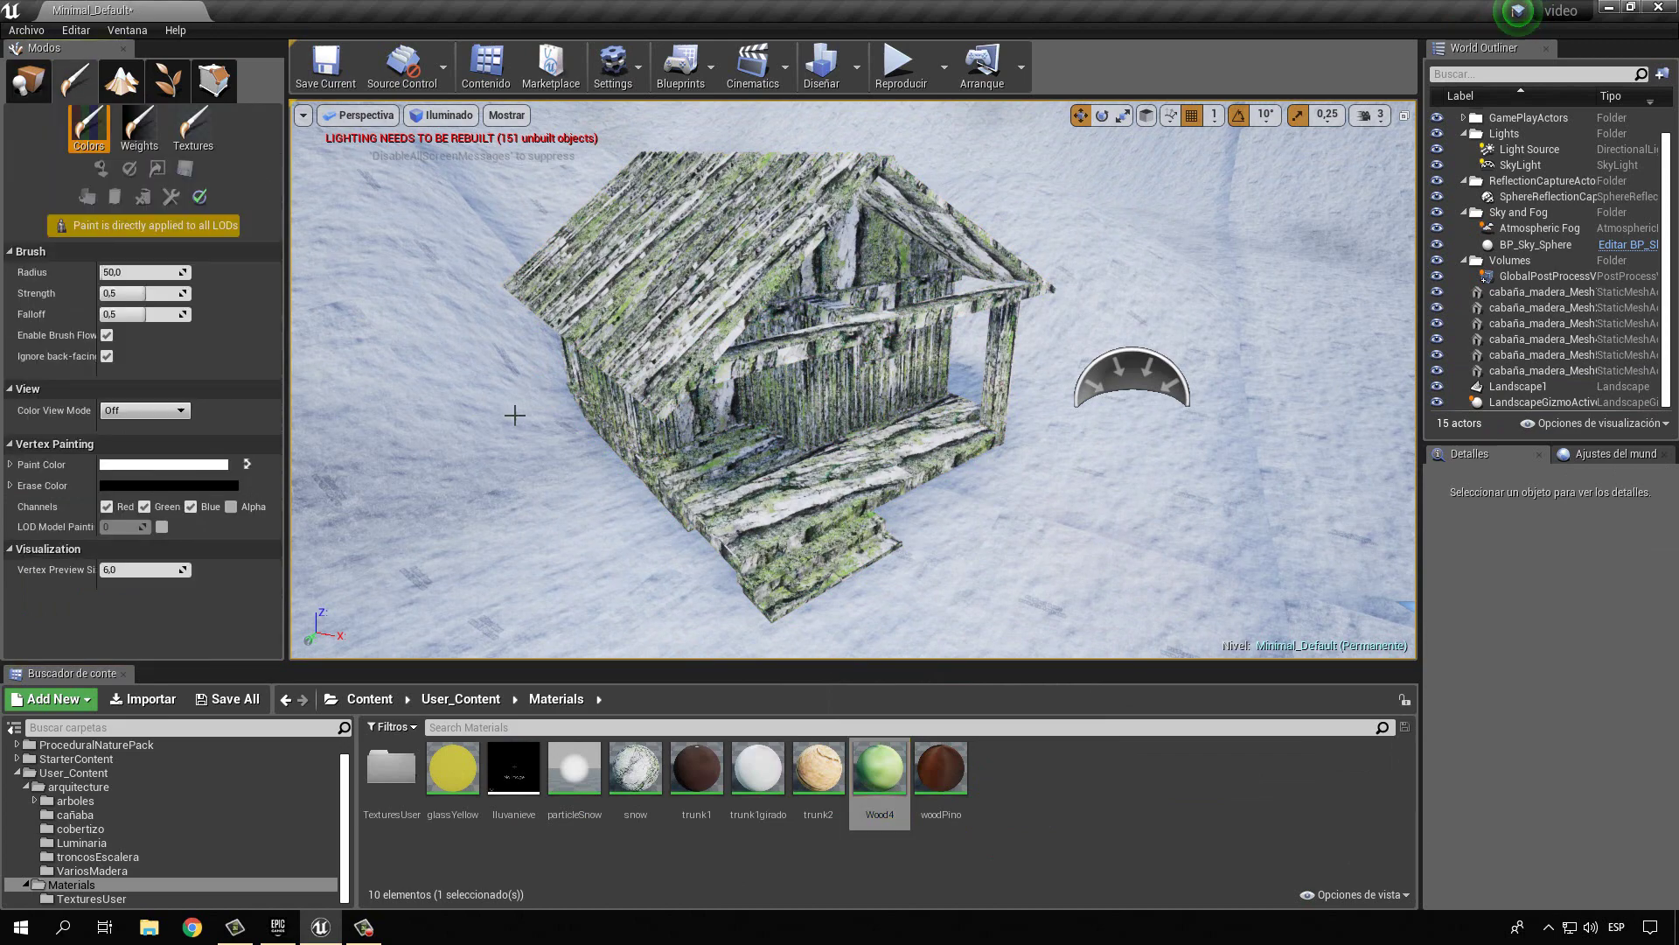
left_click(500, 298)
left_click(139, 126)
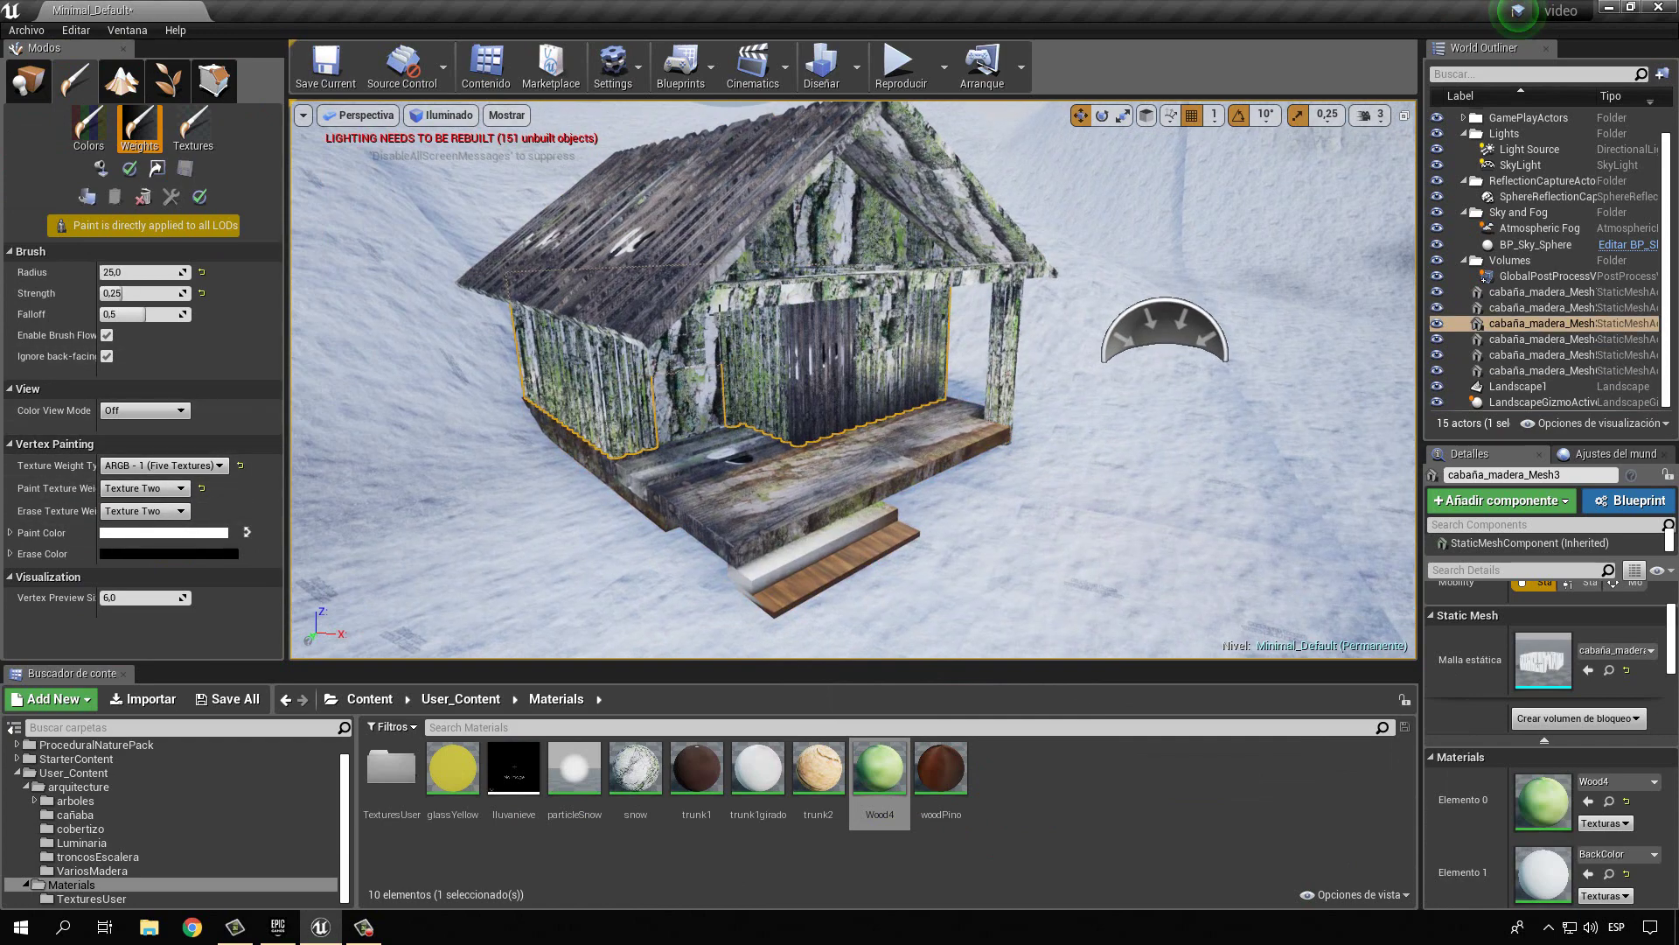
left_click_drag(805, 432, 730, 440)
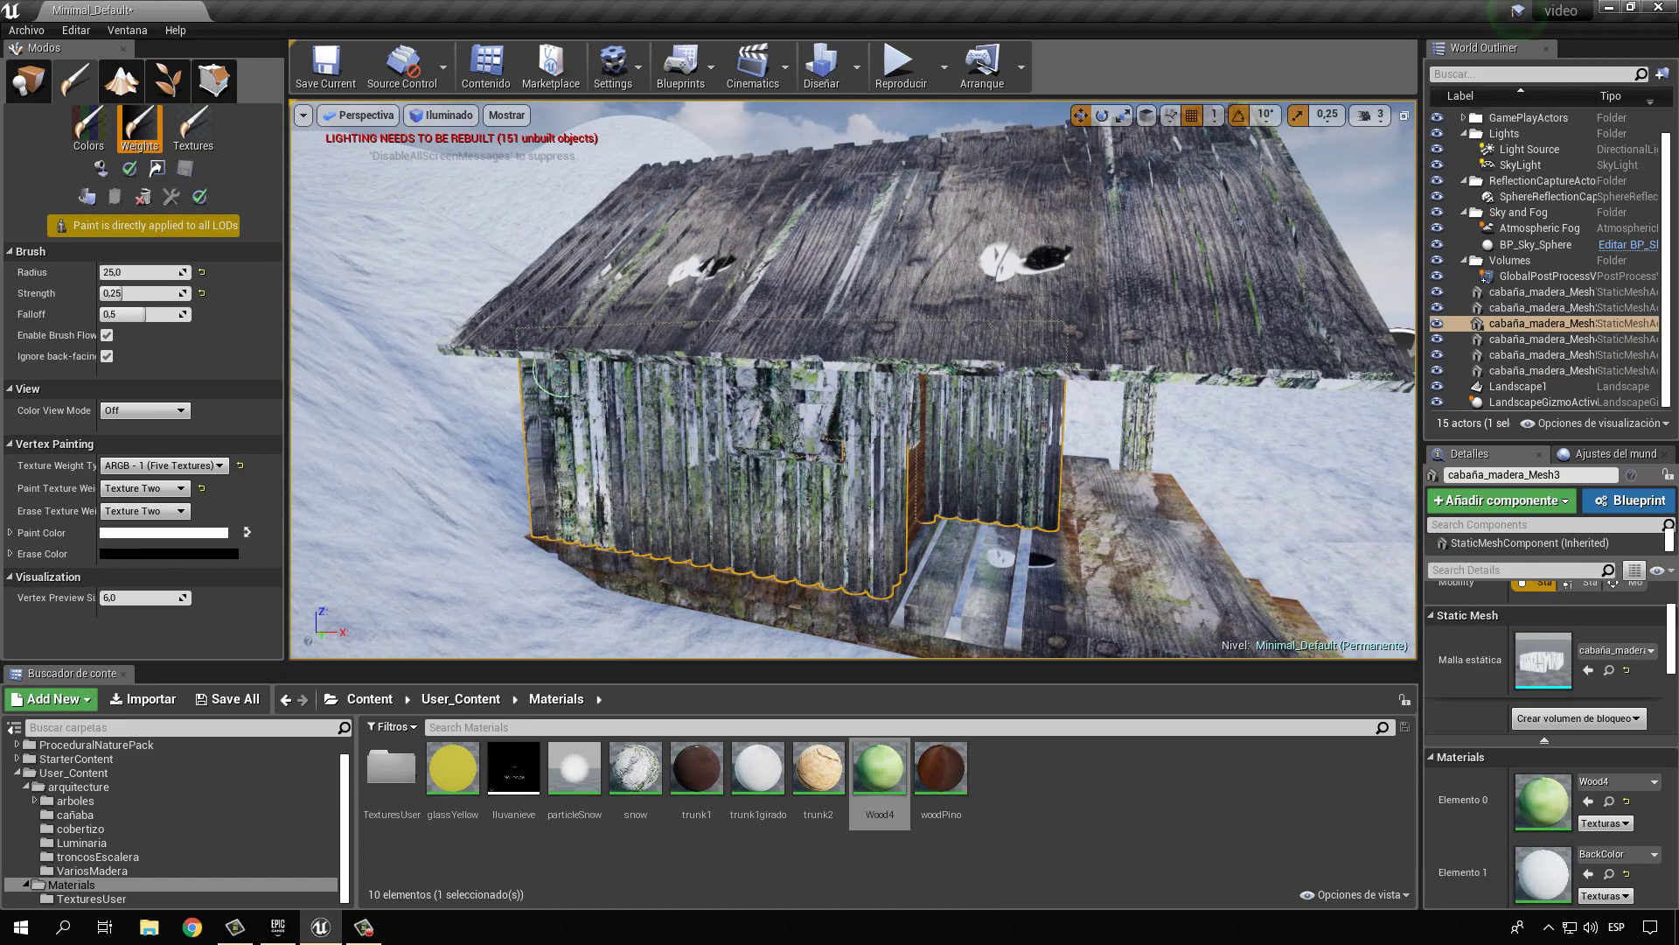
right_click_drag(890, 367, 491, 498)
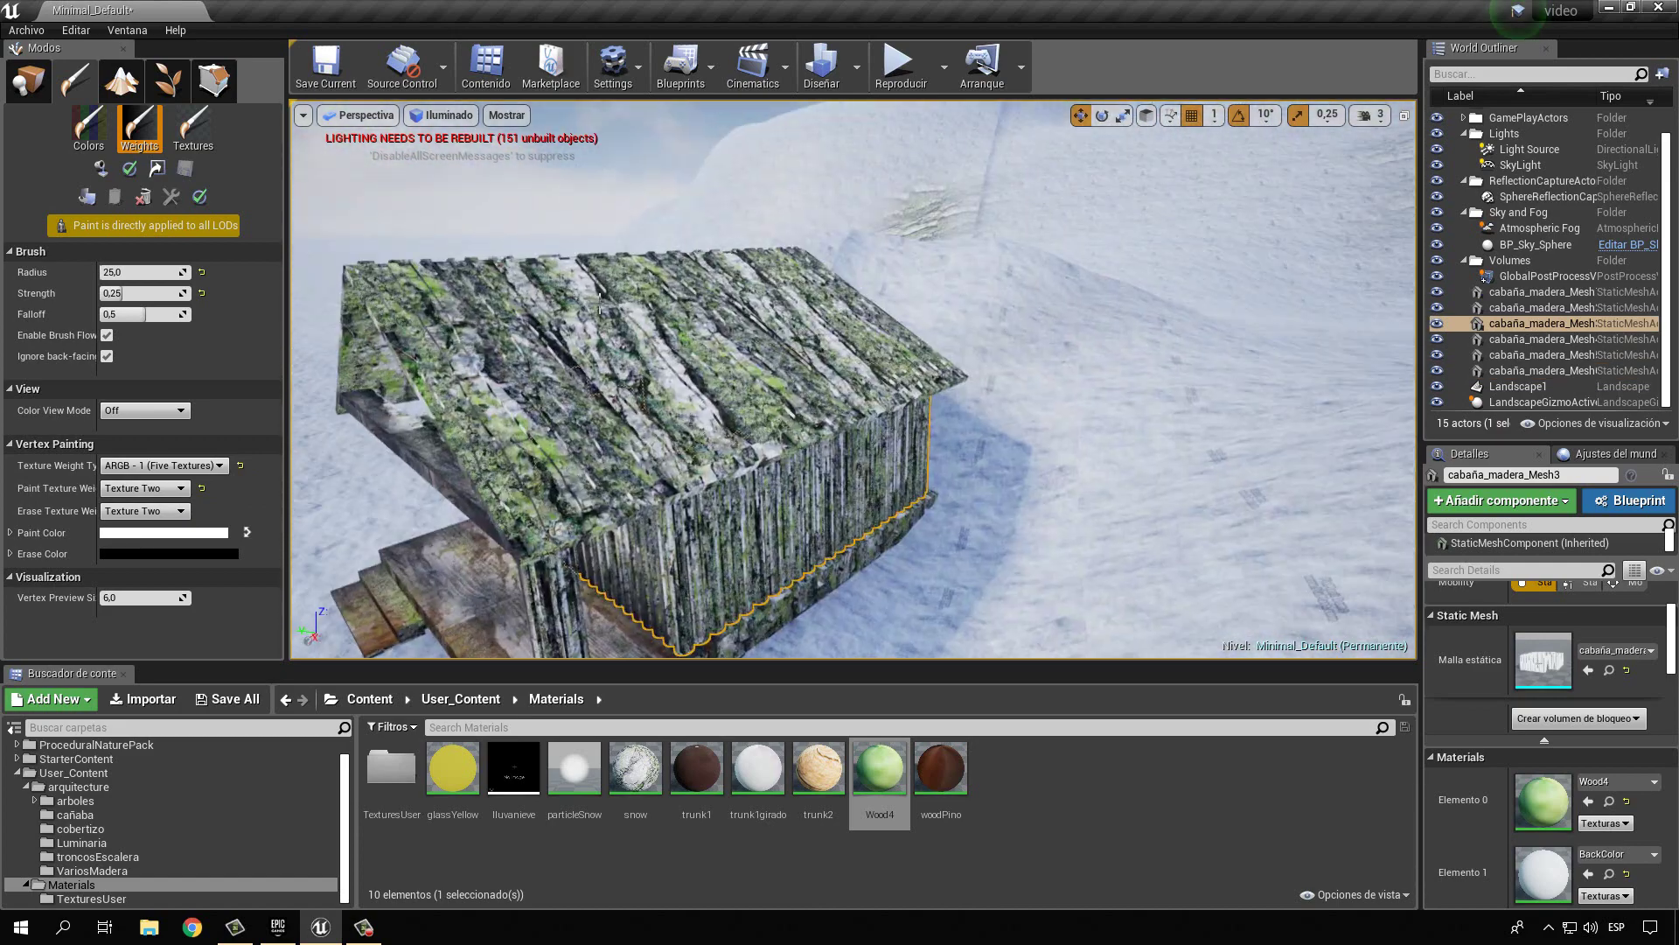
left_click(618, 250)
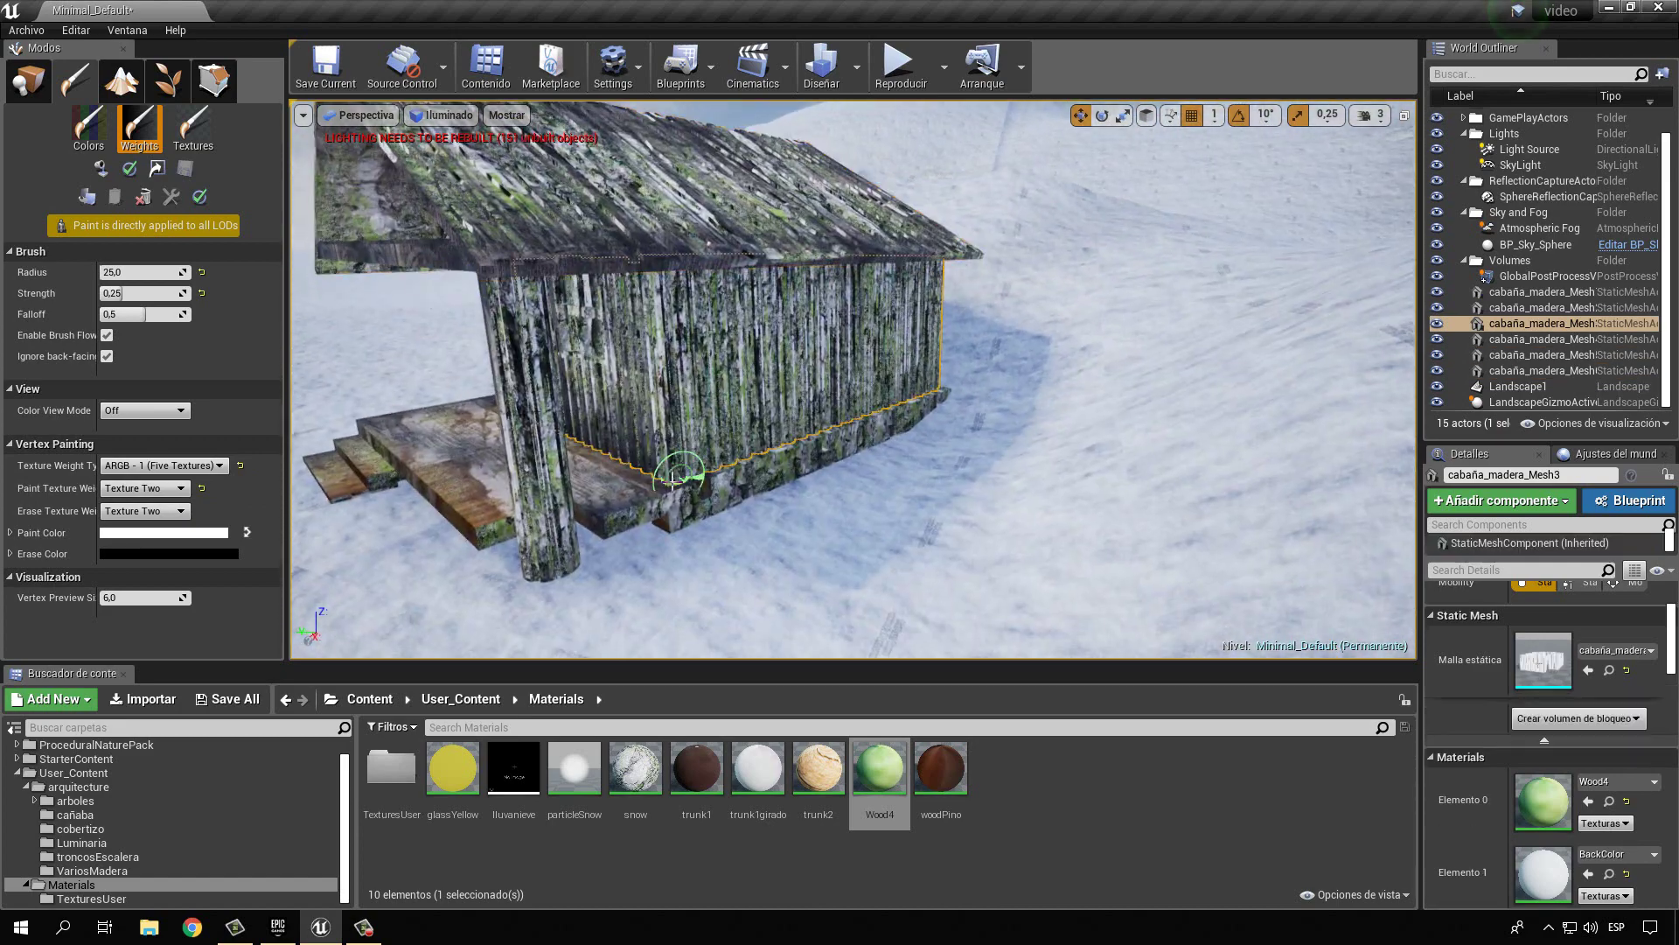
Select the windows mesh and assign the woodPino material to the door.
mouse_move(802, 444)
right_mouse_down()
mouse_move(788, 443)
mouse_move(995, 416)
right_mouse_up()
key("shift+1")
left_click(835, 420)
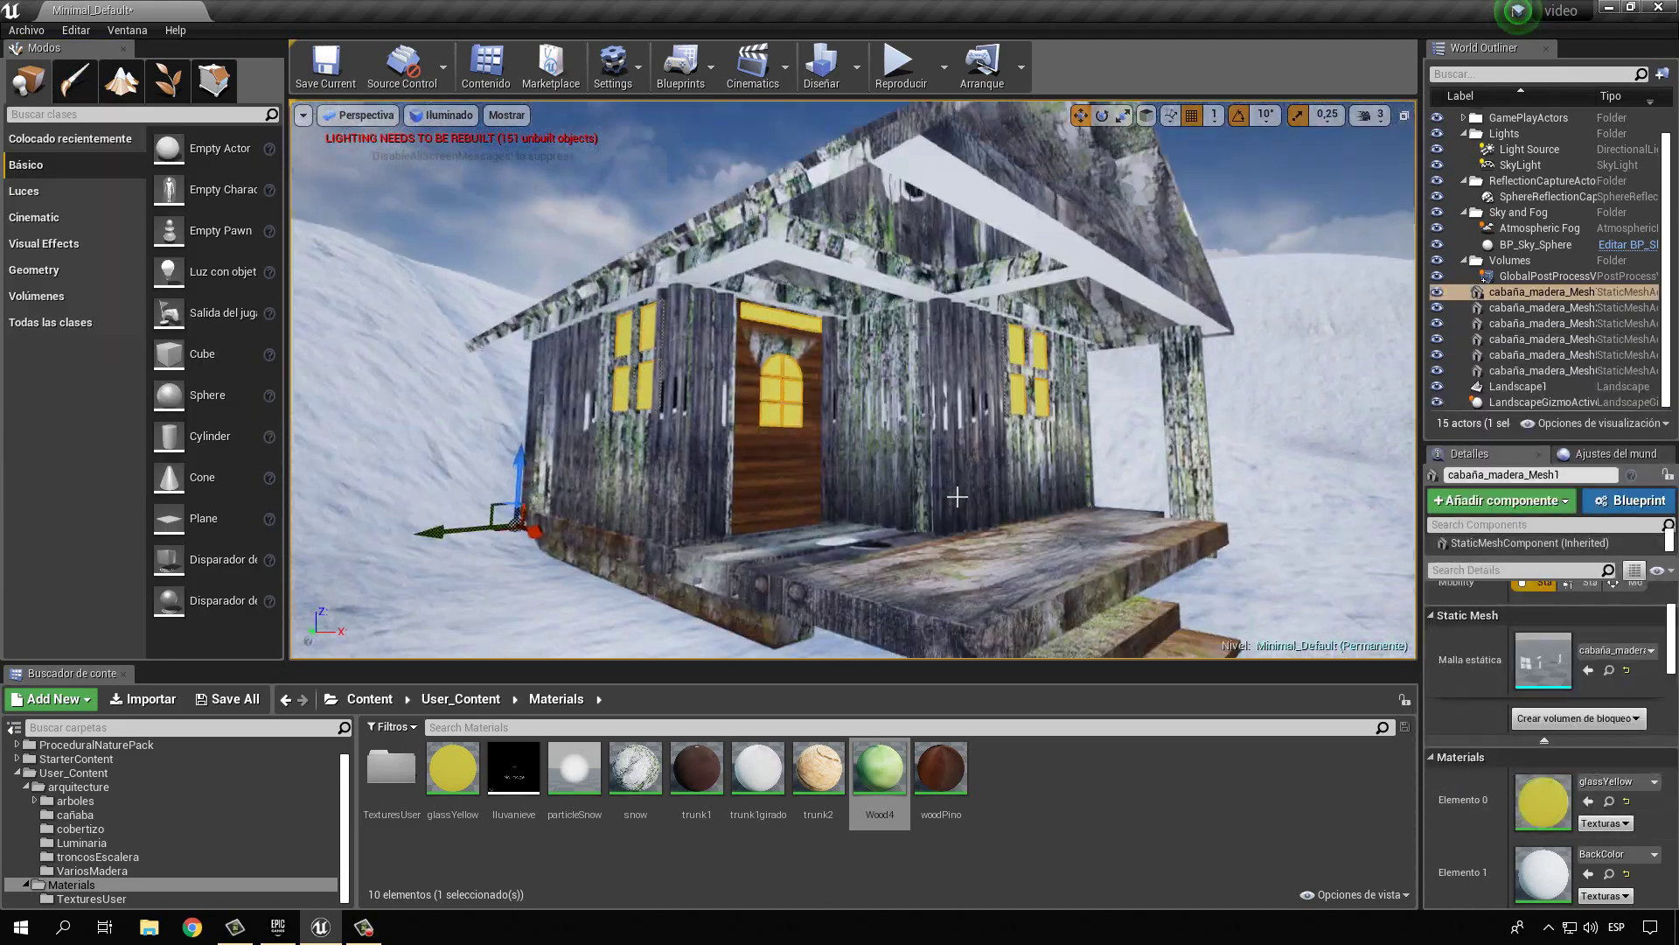
left_click_drag(941, 767, 1542, 793)
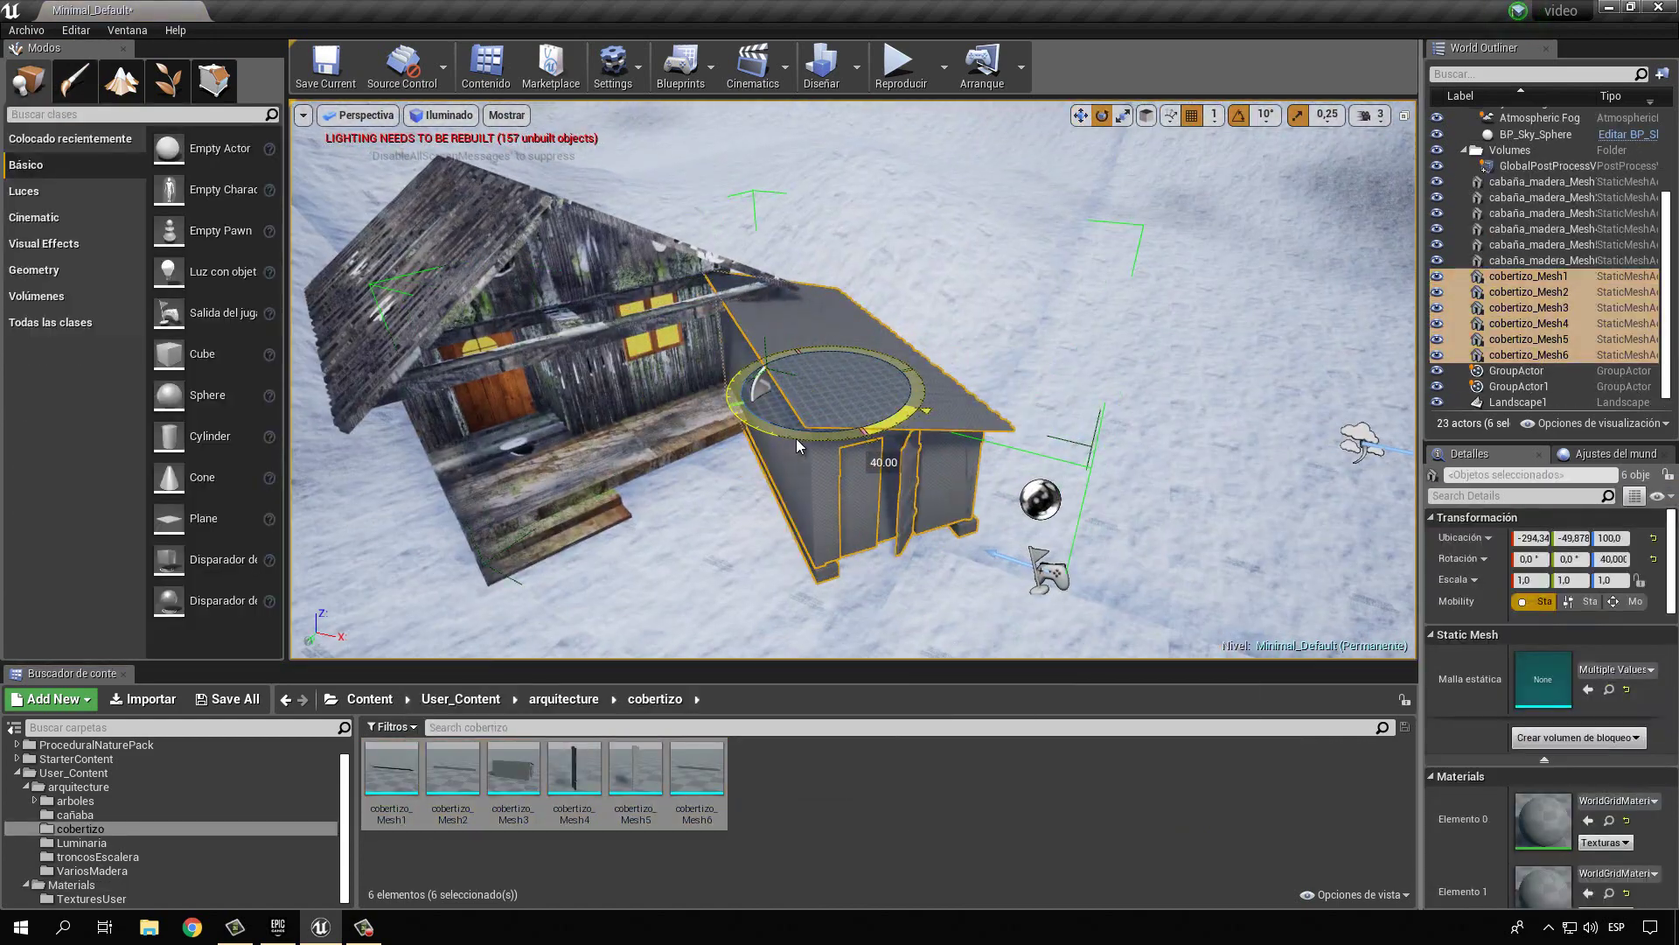
Flip, resize and move the cobertizo shed beside the cabin.
left_click_drag(770, 414, 919, 385)
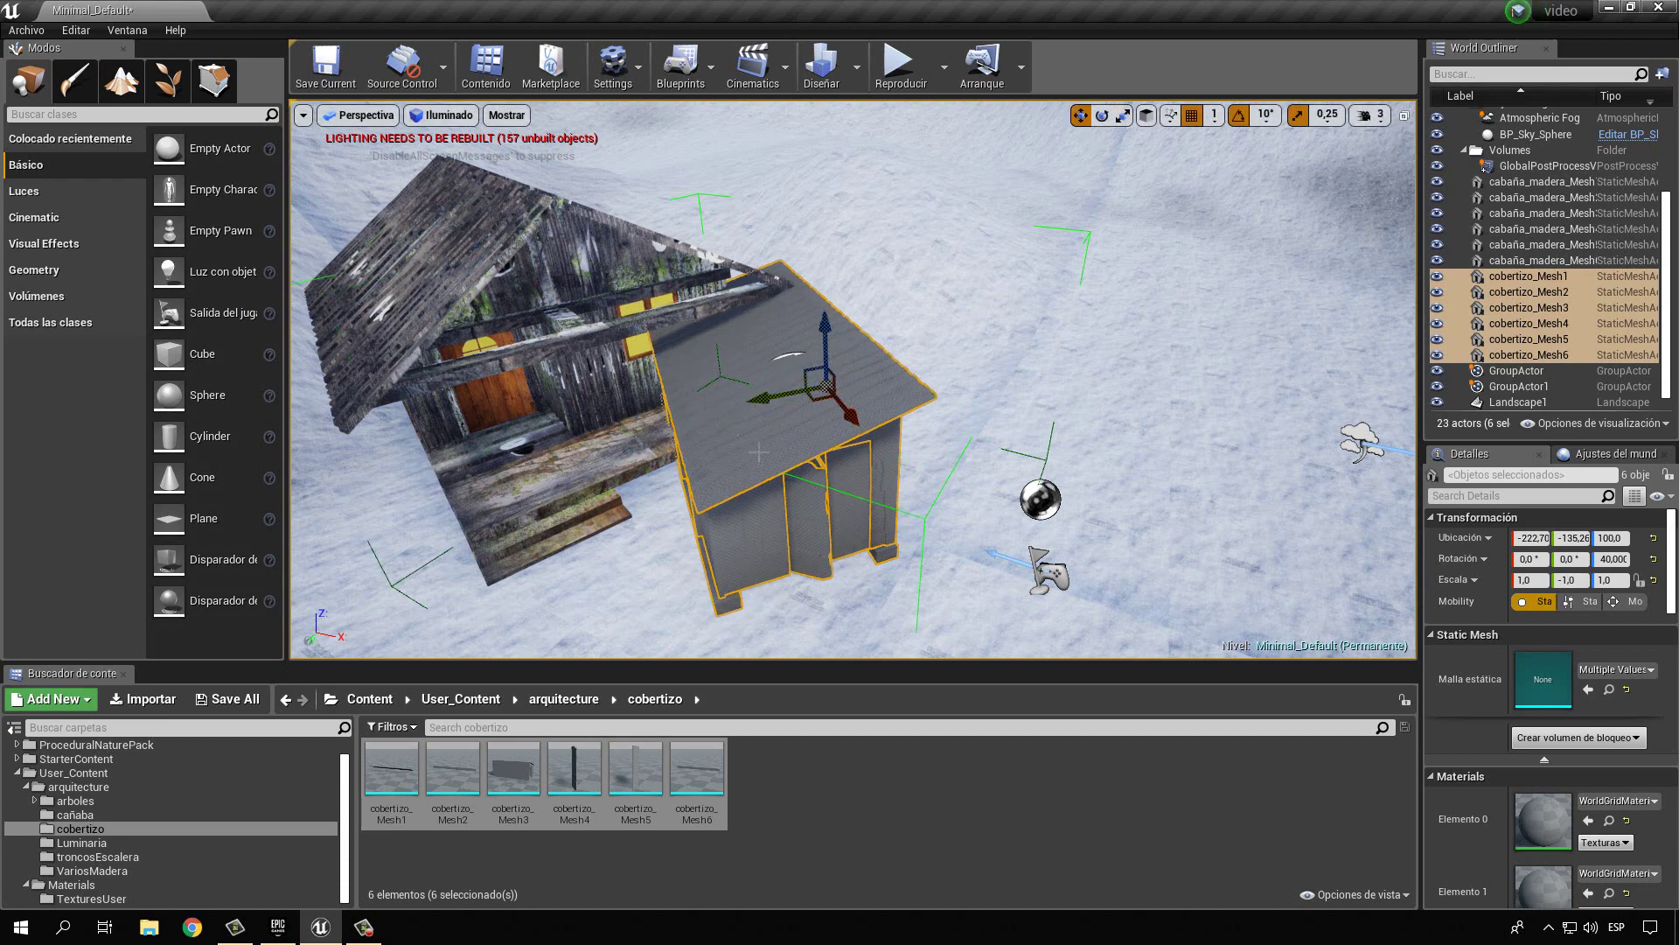
left_click_drag(754, 400, 962, 350)
right_click_drag(1126, 395, 1128, 376)
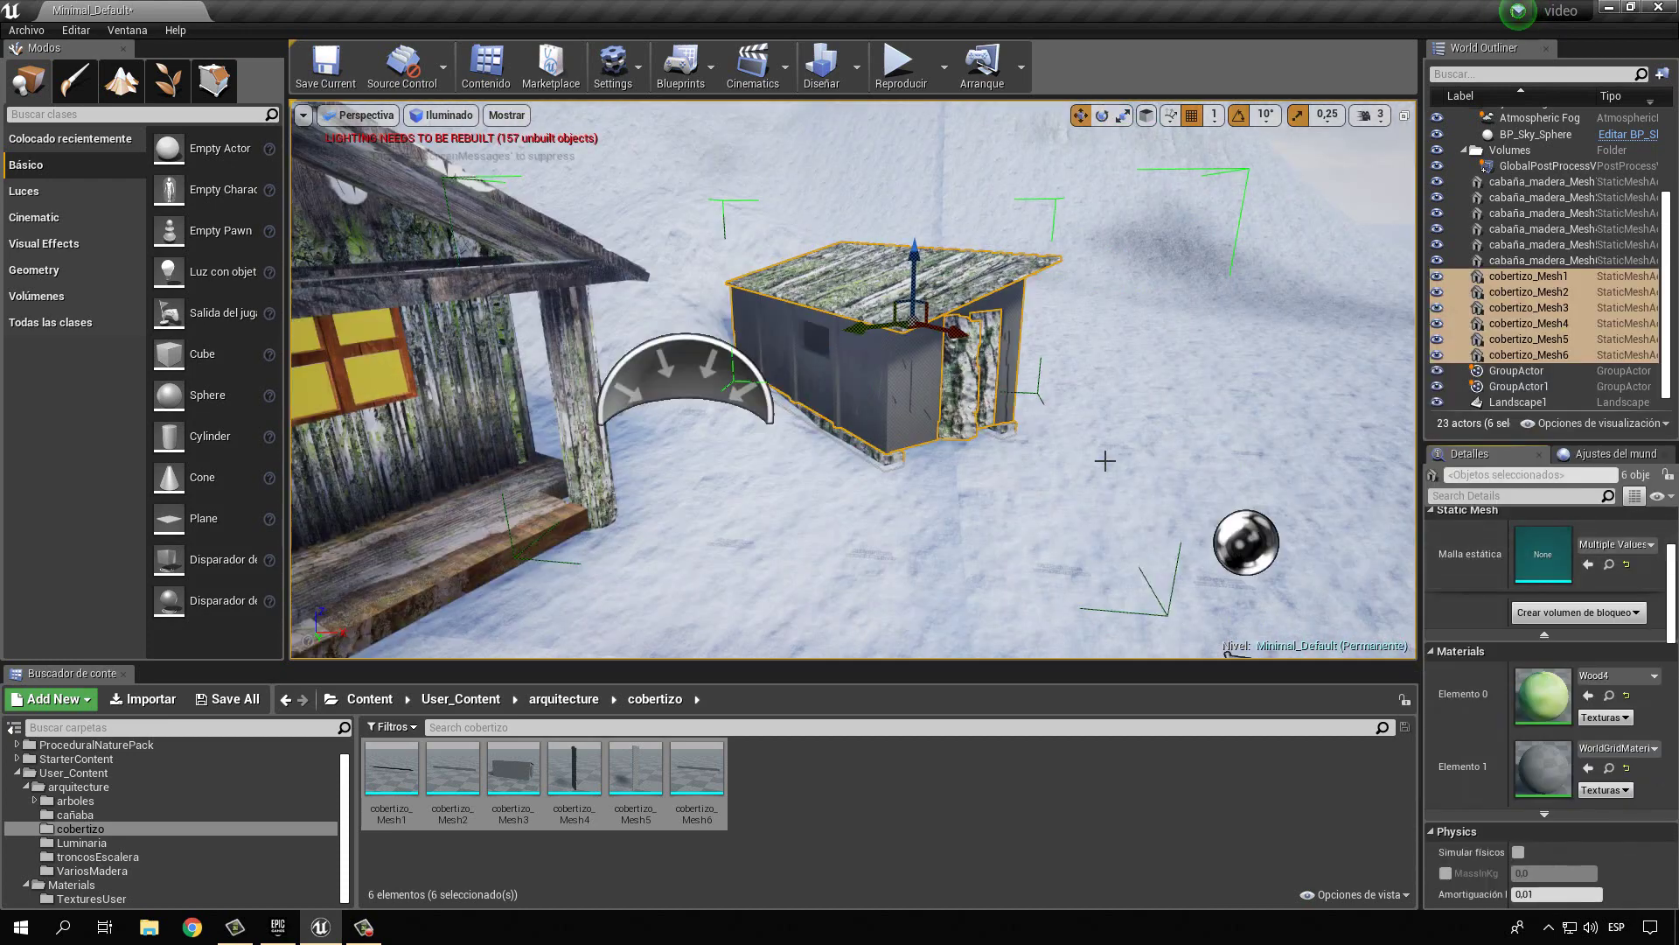
Assign Wood4 to the shed walls and woodPino to its door.
left_click(1618, 748)
left_click(1505, 525)
key("f")
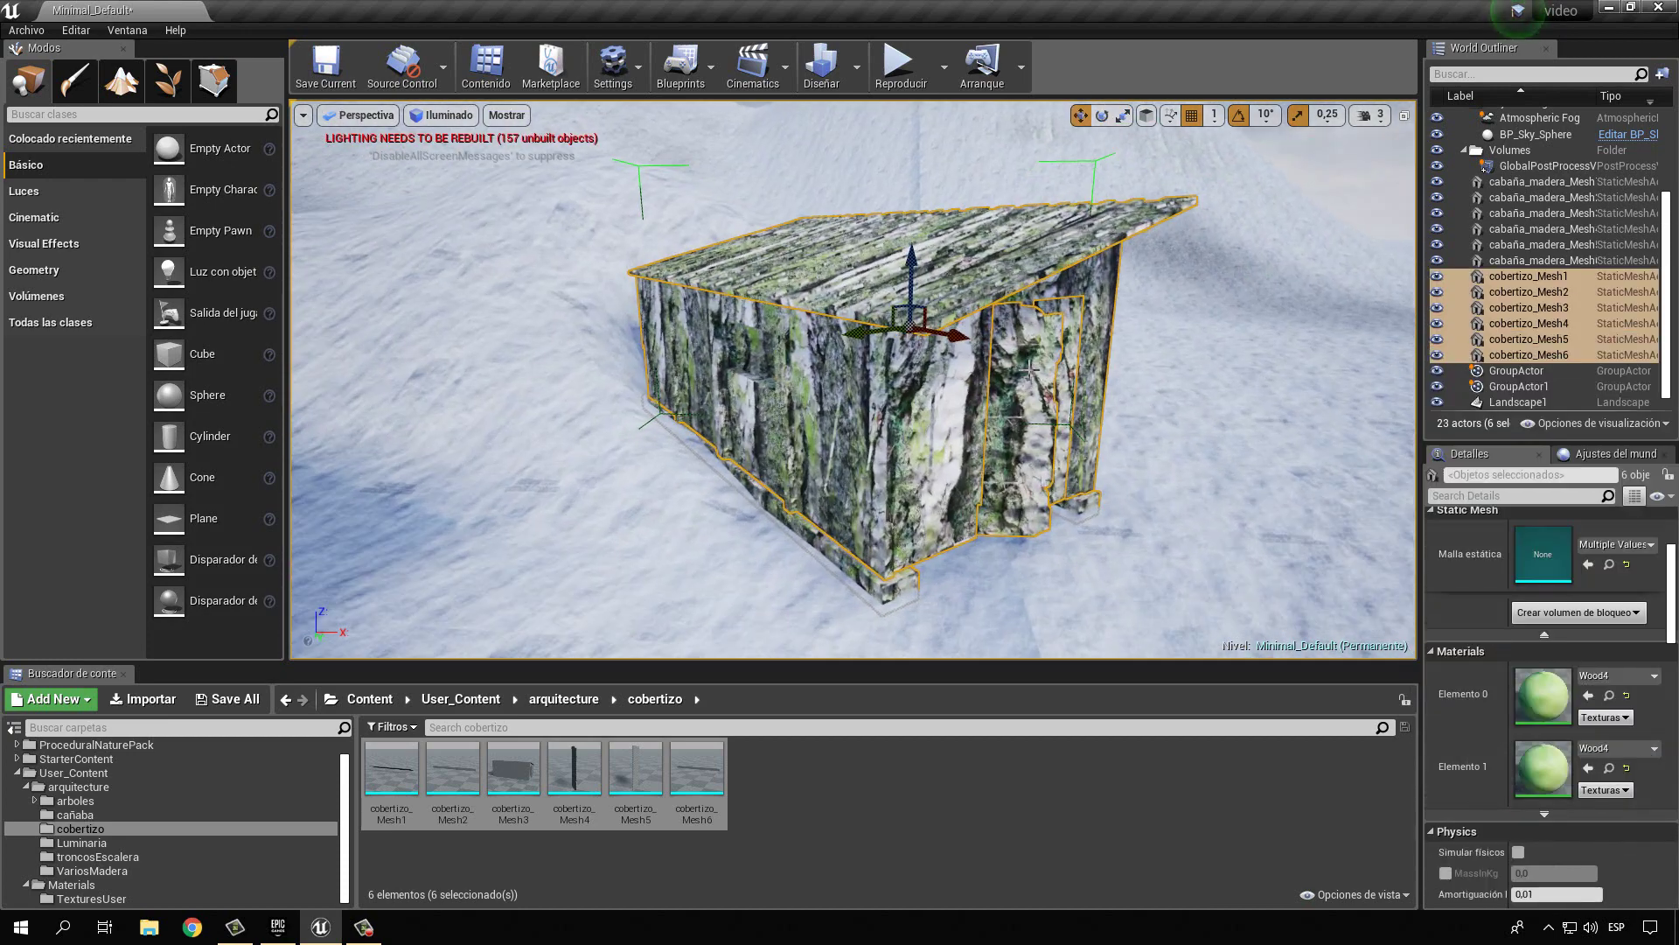
left_click(1450, 628)
left_click(1641, 681)
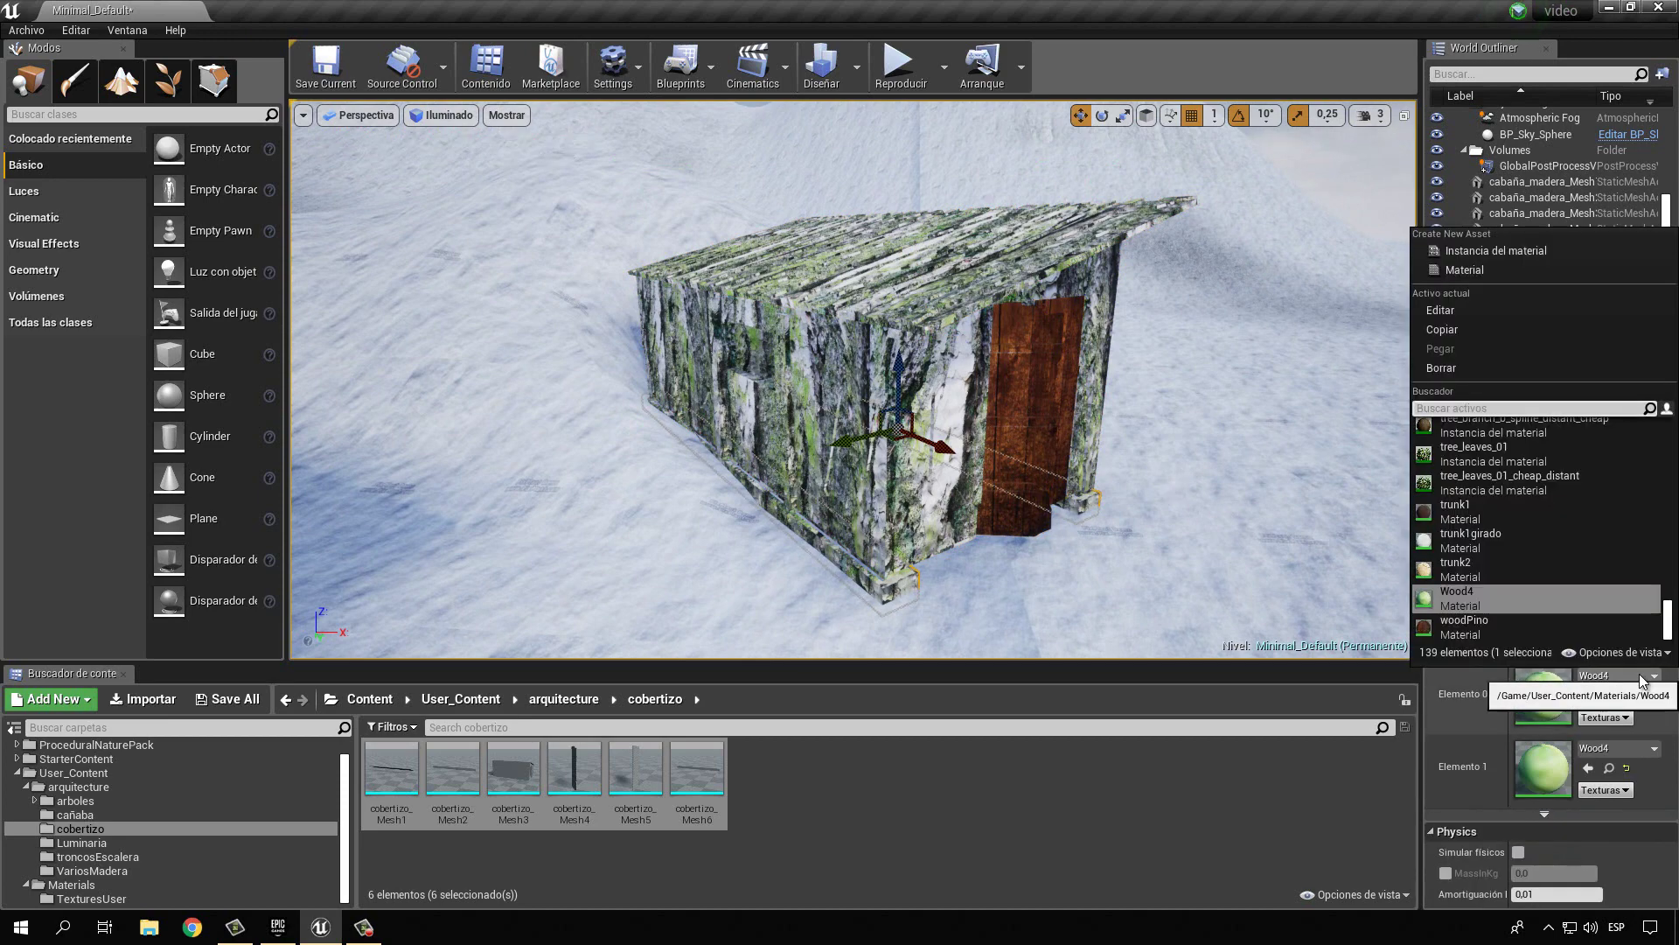
Paint weathered plain-wood texture weights onto the shed's wall mesh.
scroll(1539, 542, "down", 1)
left_click(1487, 516)
left_click(875, 569)
left_click(74, 79)
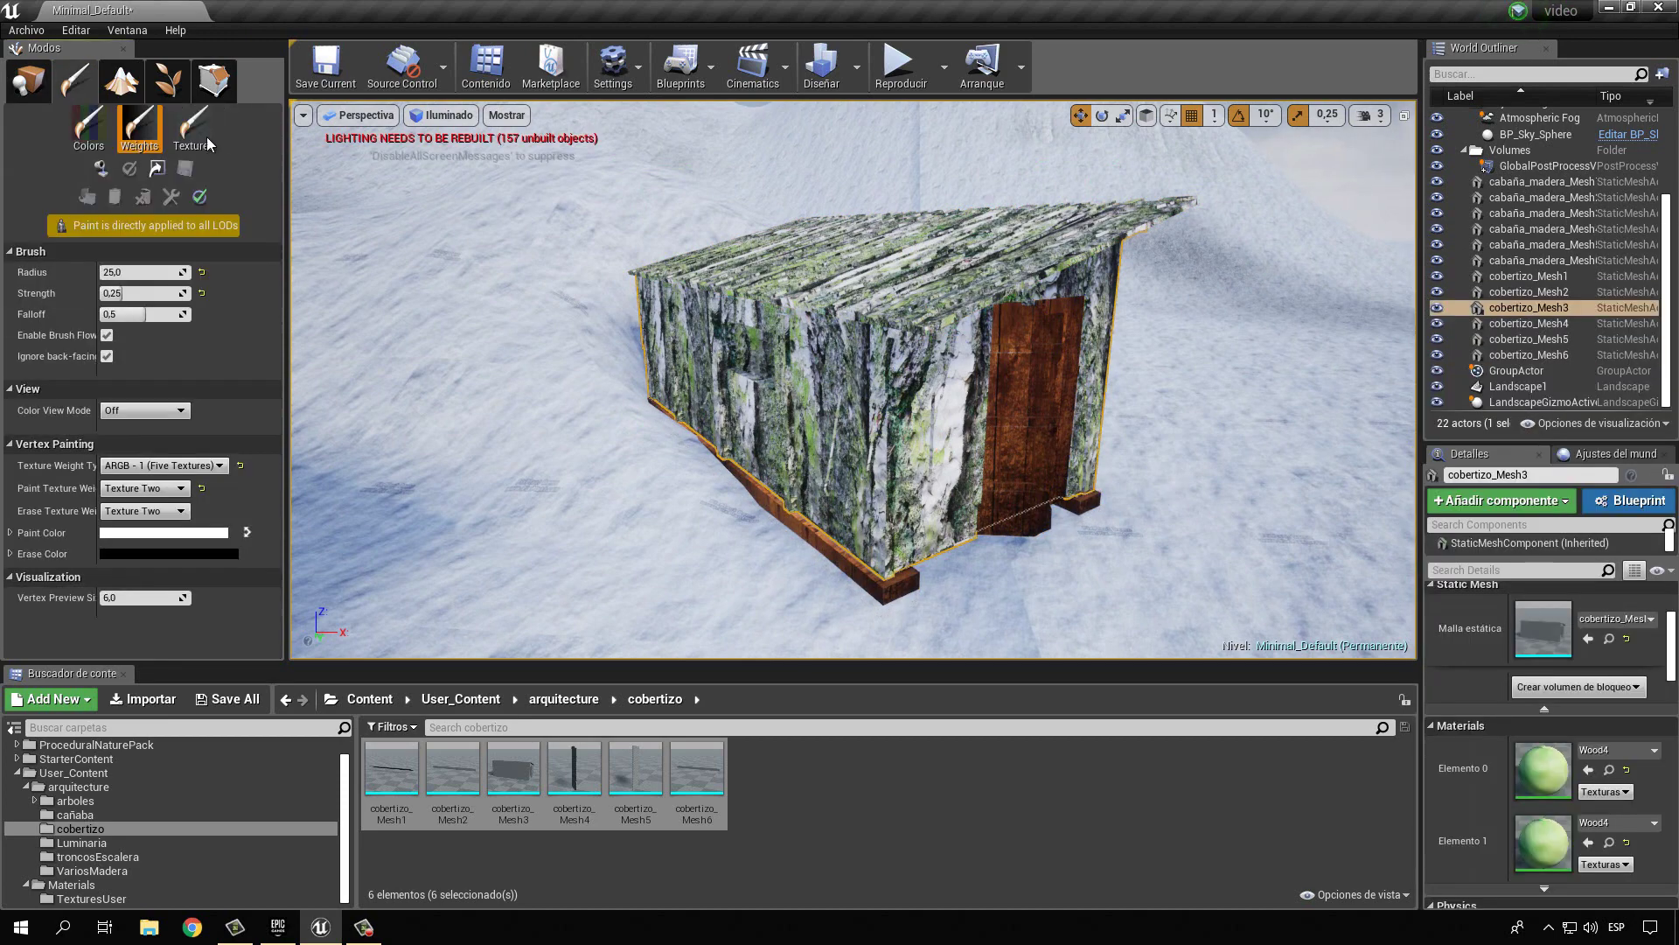
scroll(1093, 433, "down", 1)
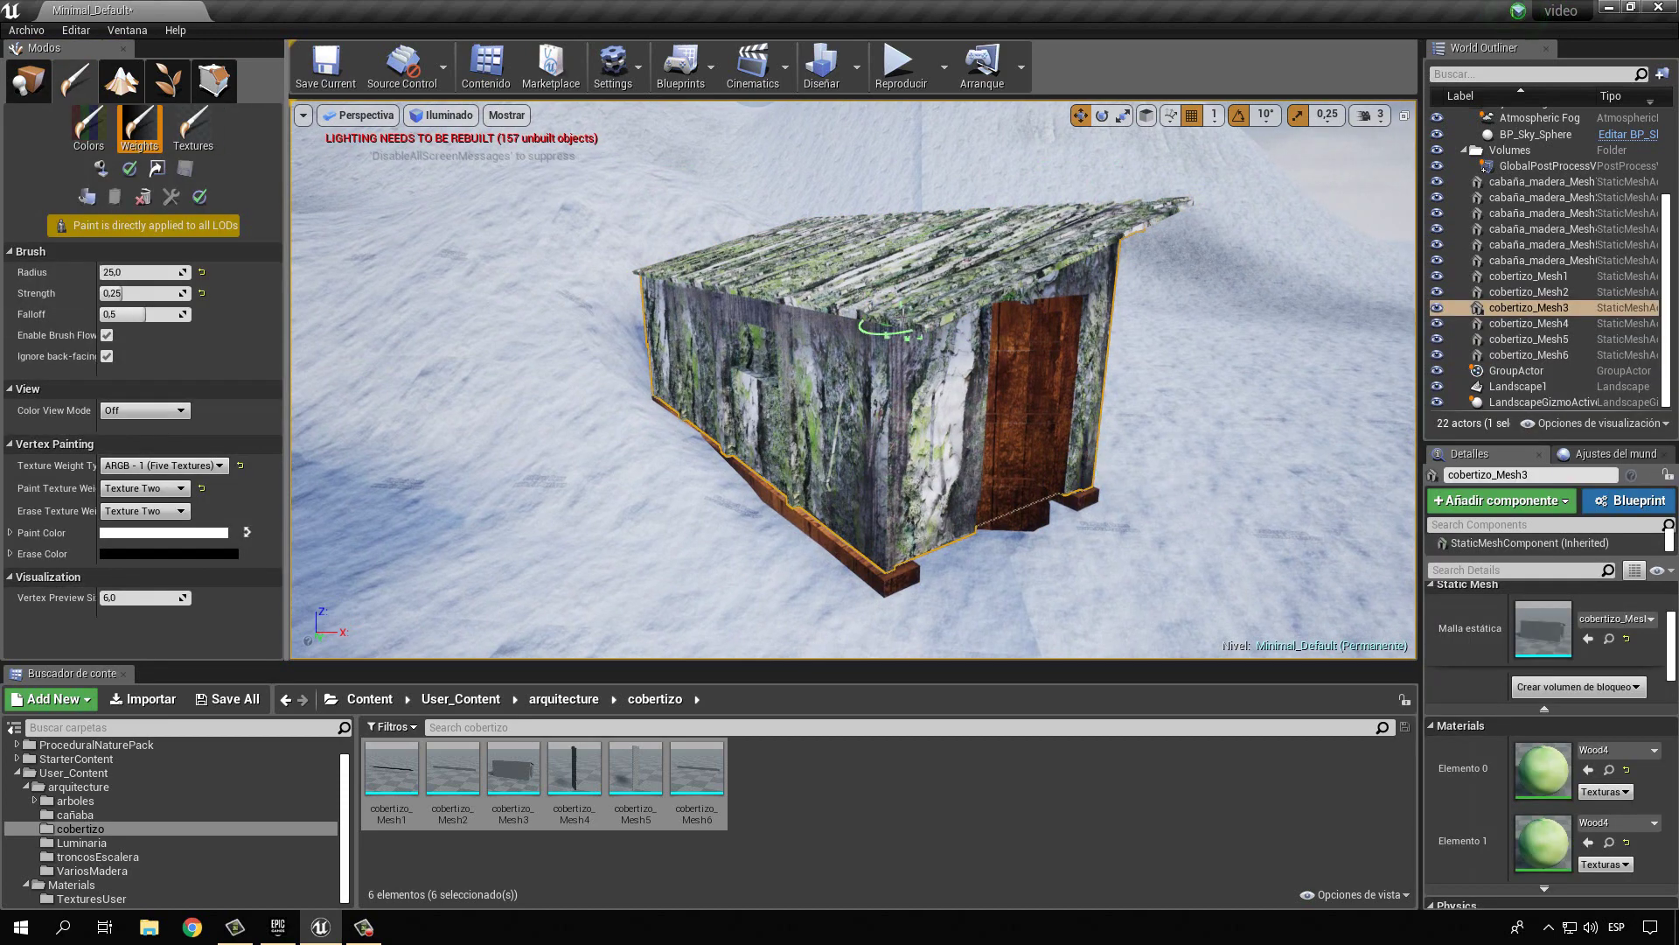
left_click_drag(1074, 219, 1077, 281, "alt")
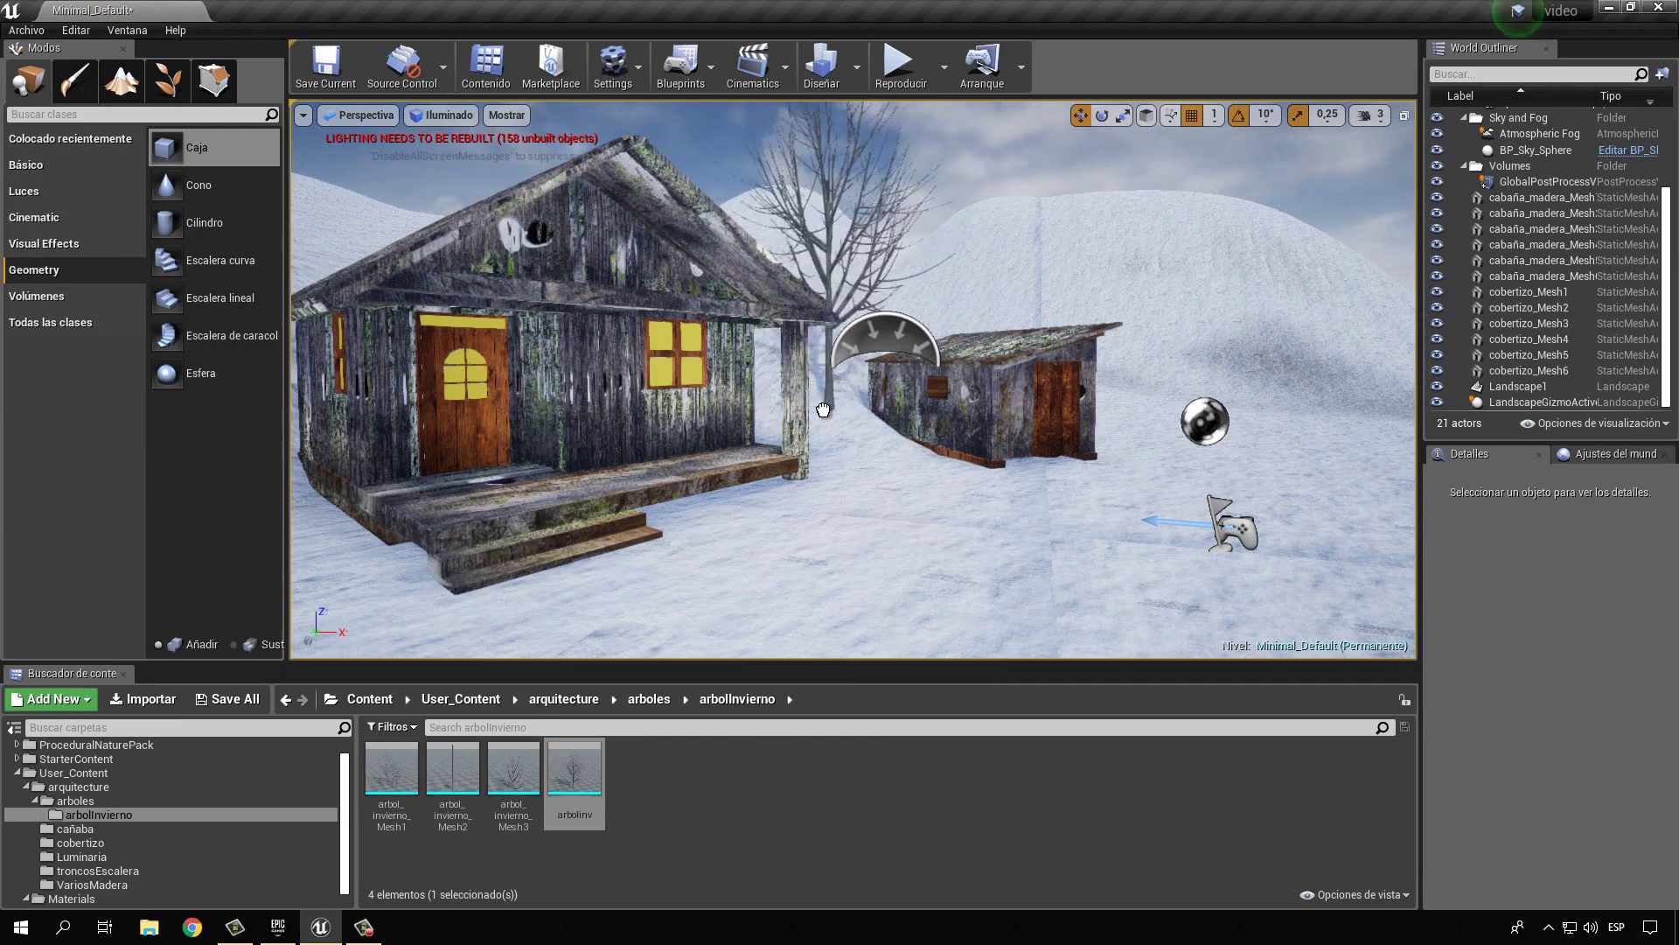
Add arbolInv as a foliage type and paint winter trees across both sides of the snow.
left_click_drag(823, 411, 823, 416)
left_click(168, 79)
left_click_drag(575, 770, 30, 385)
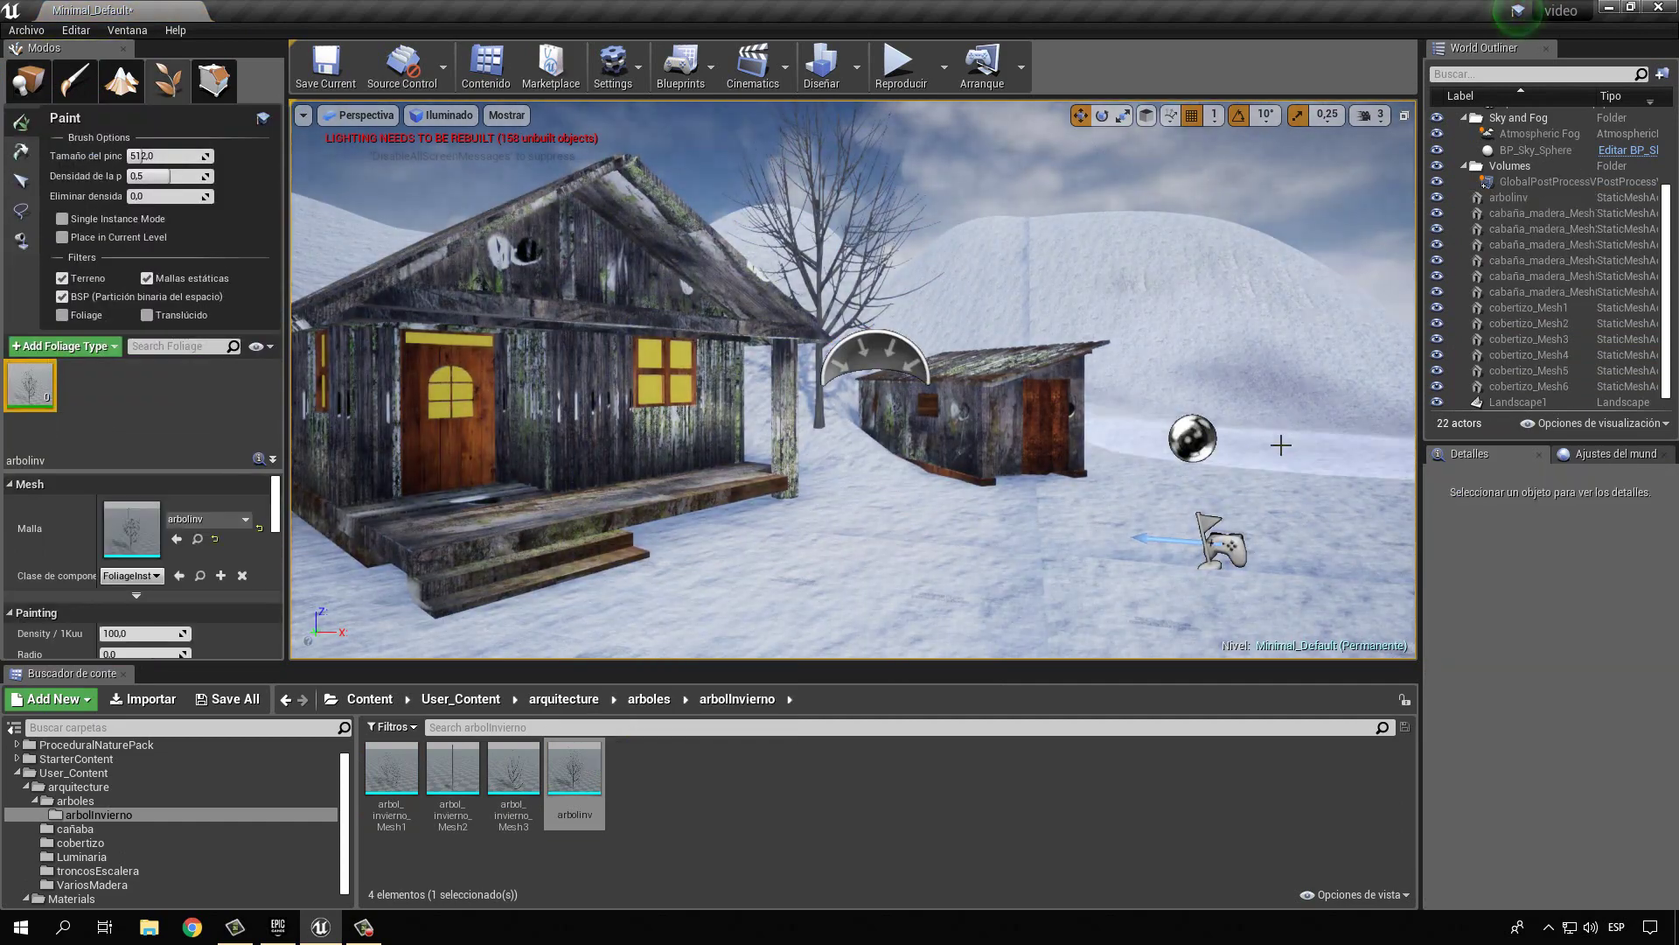
left_click_drag(1278, 442, 1137, 455)
right_click_drag(1137, 455, 626, 488)
left_click_drag(626, 487, 644, 480)
Place single trees near the shed, then paint a band of trees across the snow.
scroll(538, 477, "up", 5)
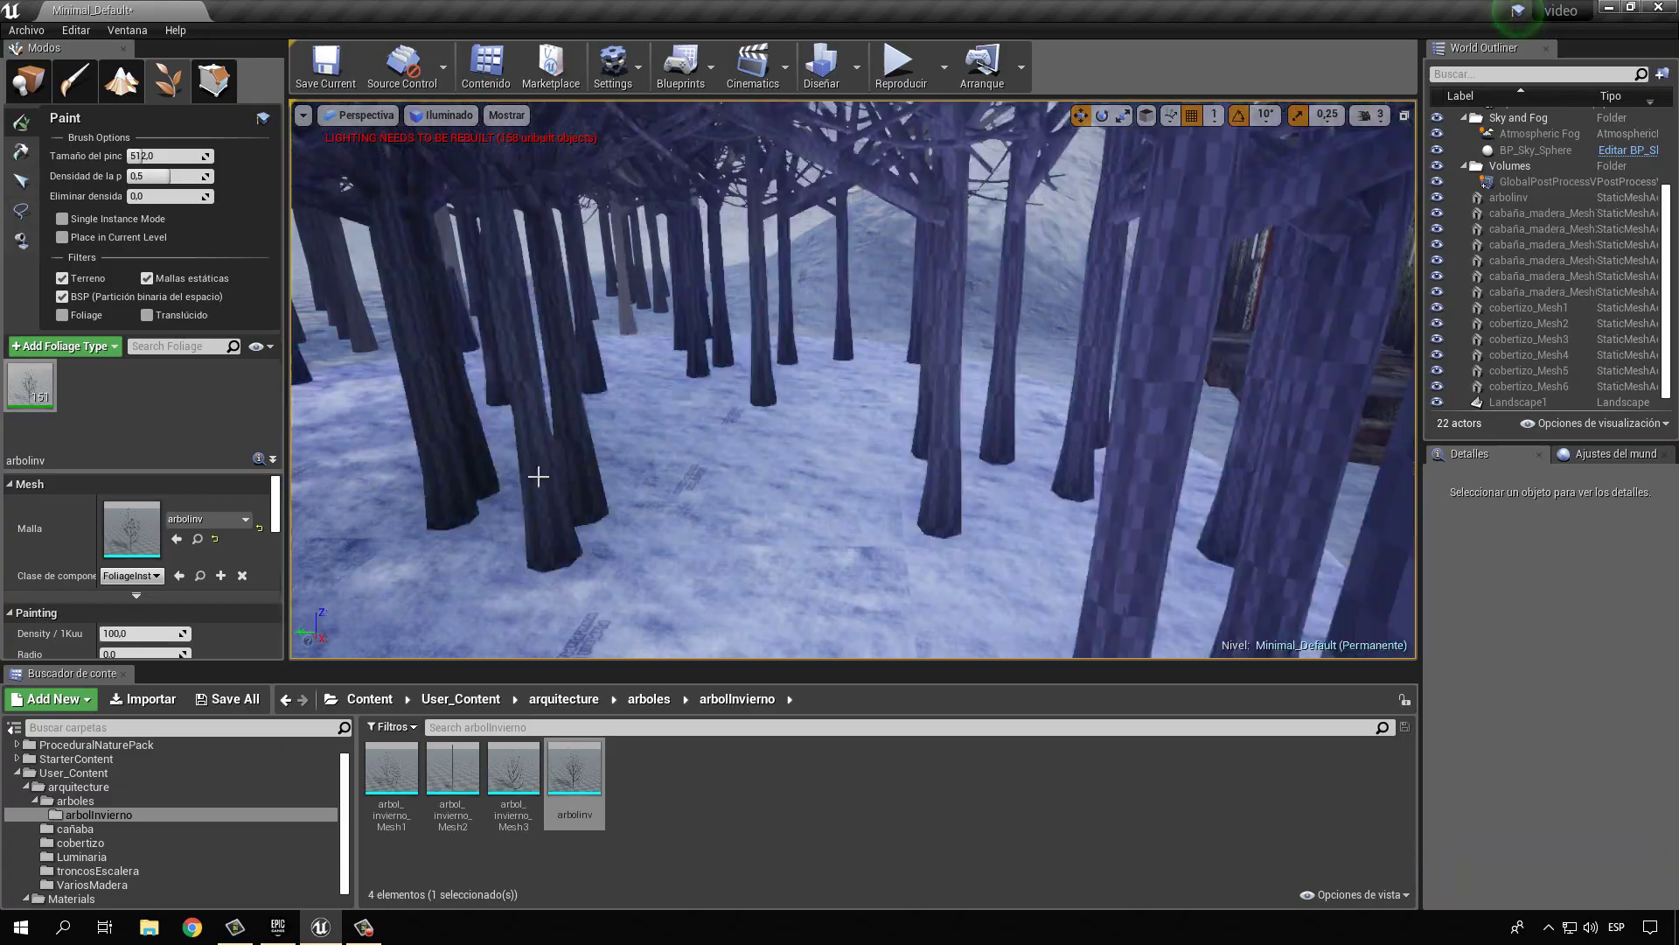
left_click(61, 219)
right_click_drag(612, 394, 1020, 443)
left_click(1008, 599)
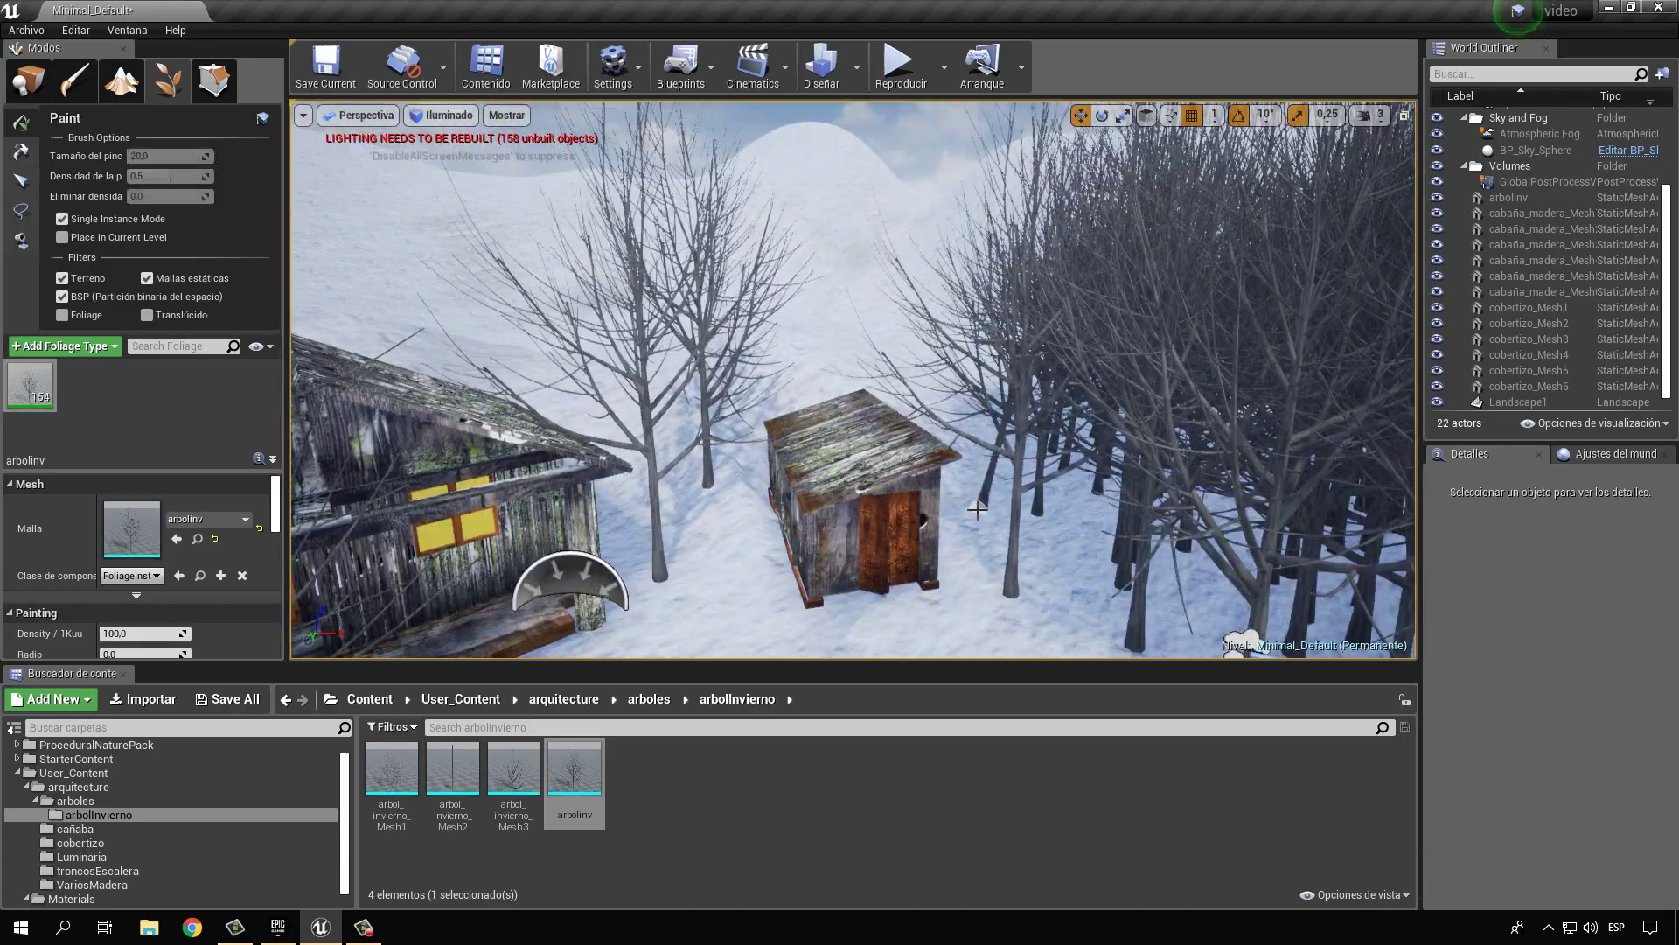
mouse_move(977, 509)
right_mouse_down()
mouse_move(769, 530)
mouse_move(1184, 685)
right_mouse_up()
left_click_drag(583, 319, 1238, 405)
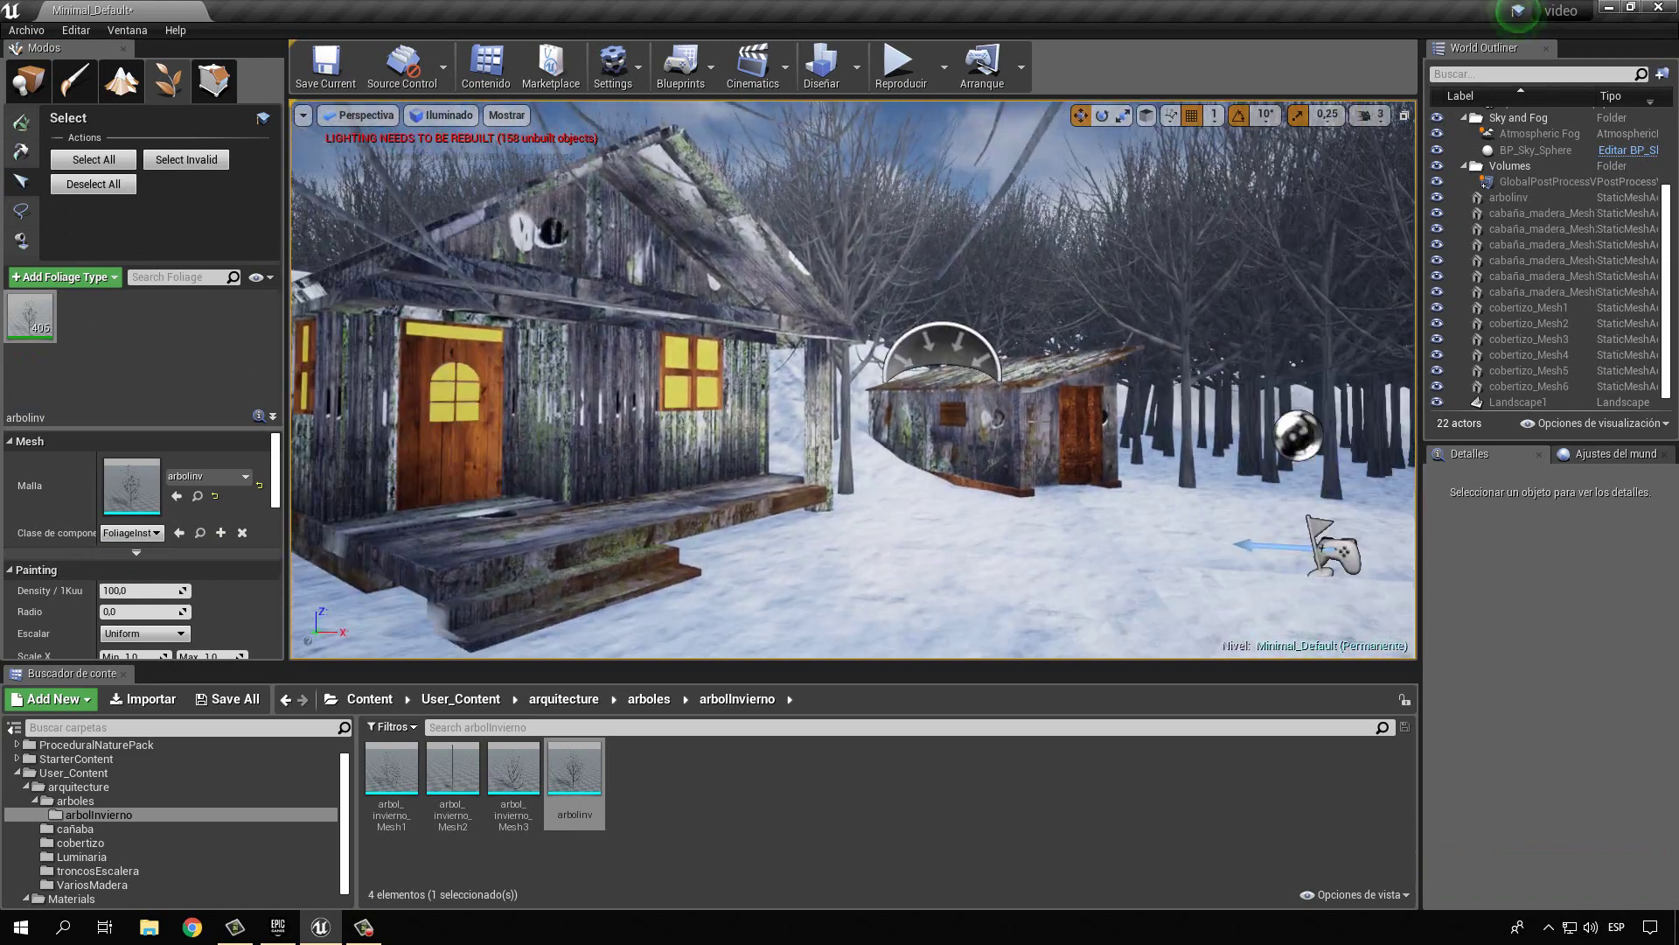
Drag the three troncos_y_escalera log-and-ladder meshes into the scene.
left_click(564, 699)
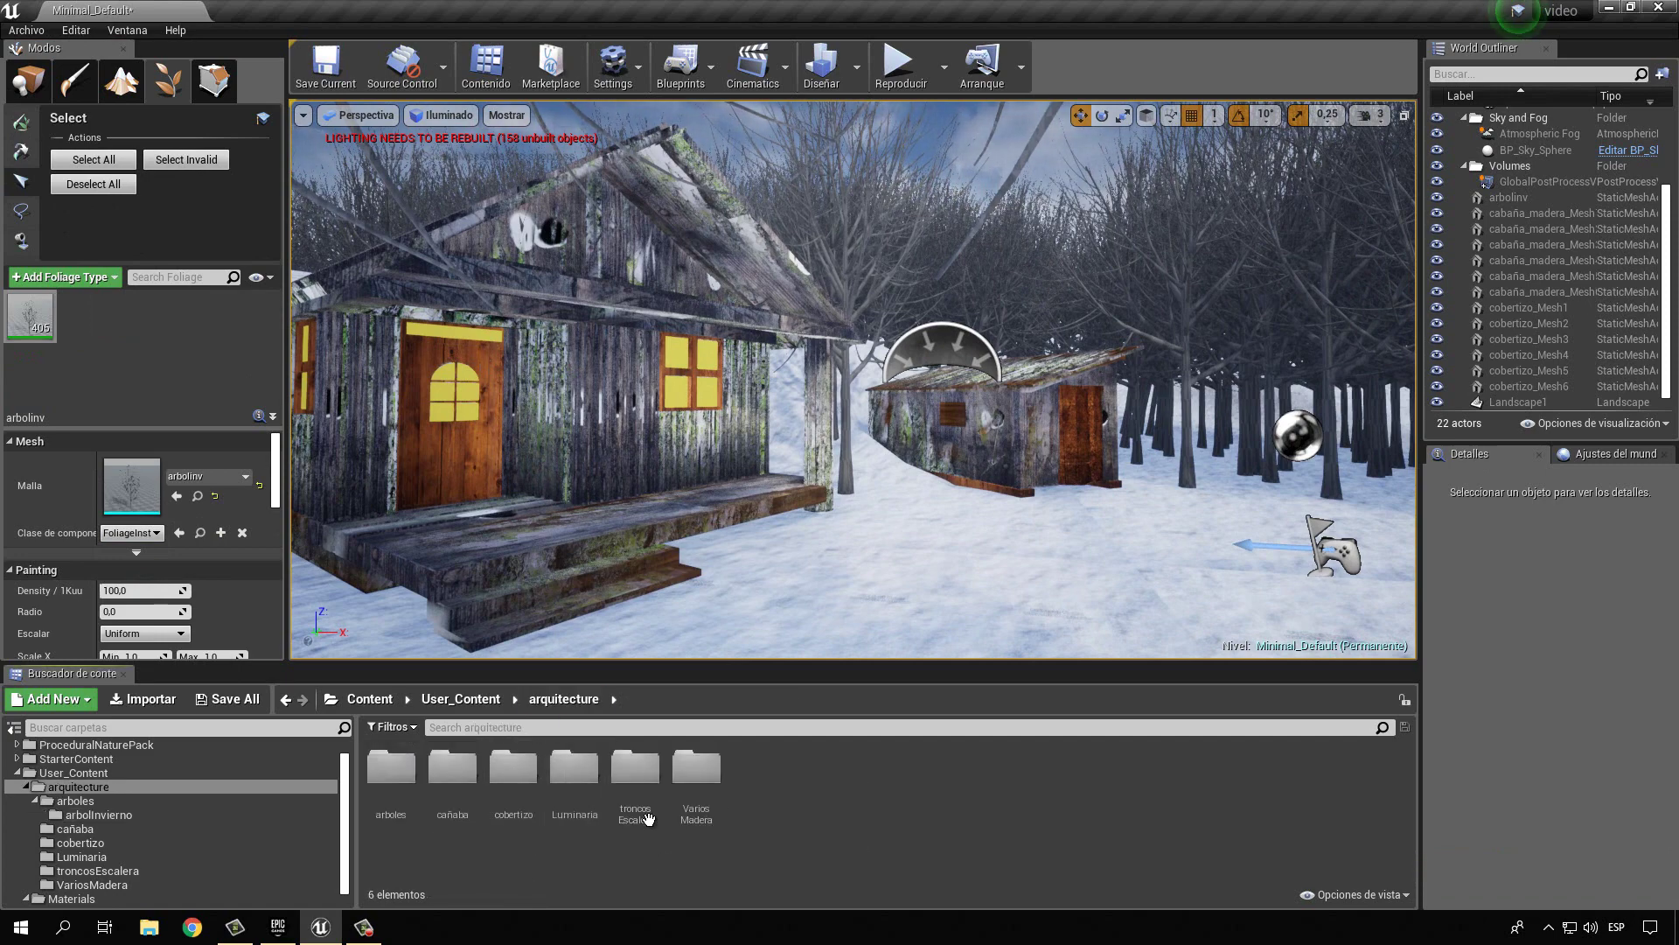
left_click(649, 776, "shift")
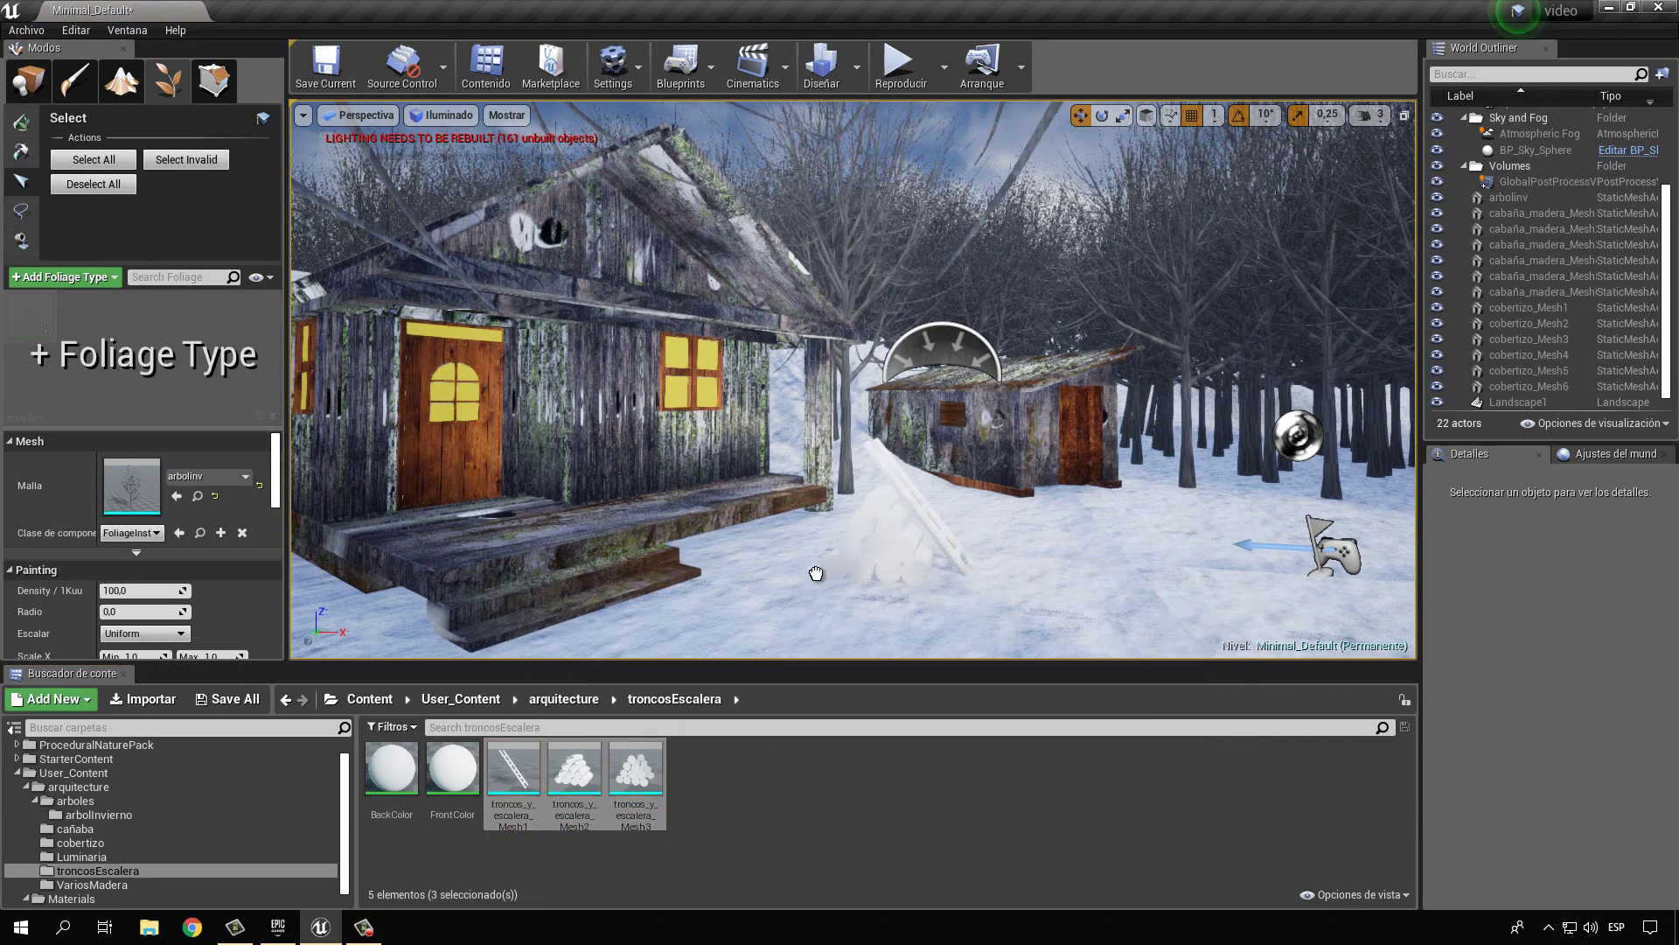
left_click_drag(649, 775, 787, 542)
scroll(802, 612, "up", 5)
scroll(803, 612, "down", 4)
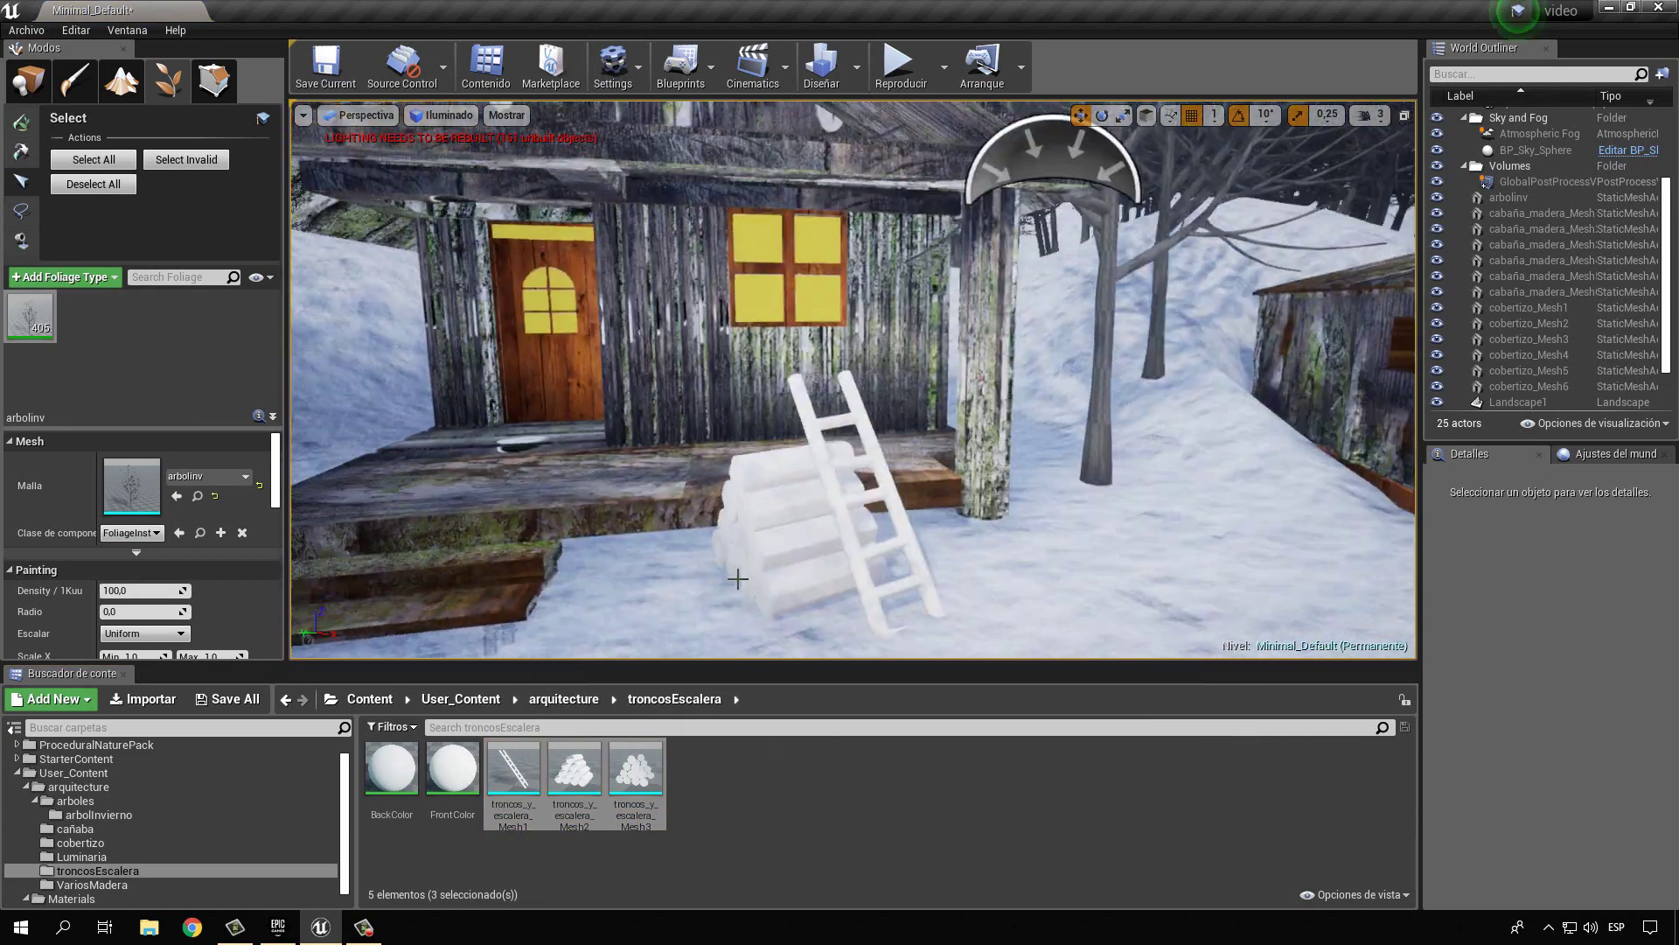
Frame the new pieces, then select the ladder and lower it slightly beside the logs.
left_click(1506, 385)
left_click(1506, 402, "shift")
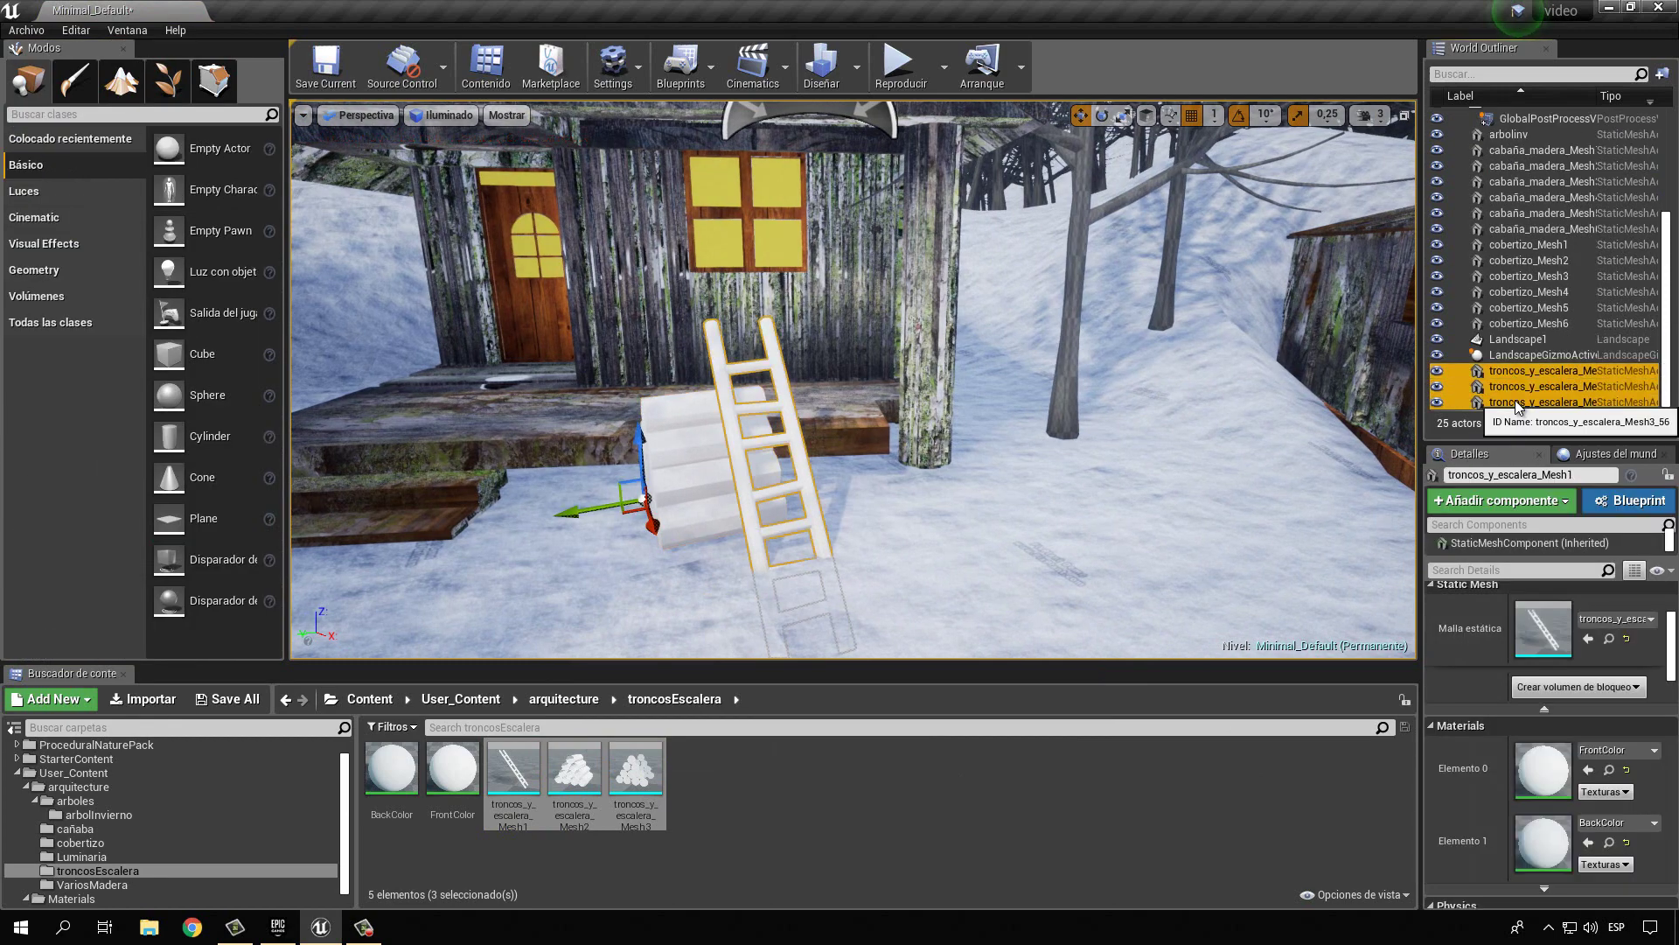
key("f")
scroll(850, 477, "down", 3)
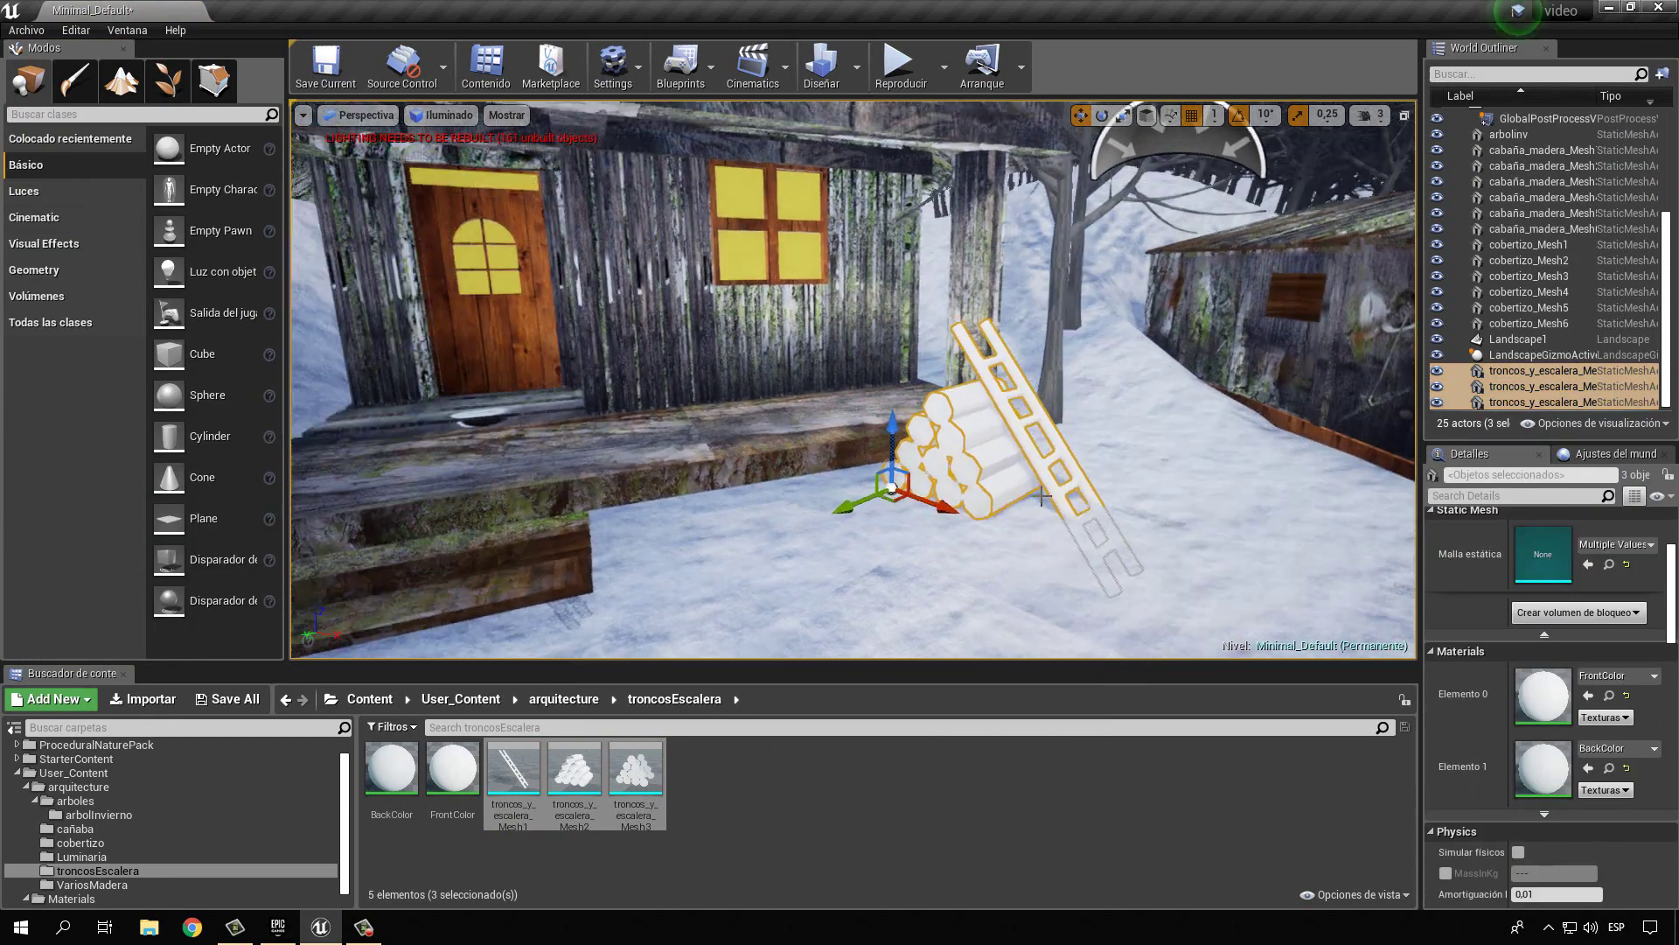
left_click(909, 333)
mouse_move(806, 373)
left_mouse_down("alt")
mouse_move(755, 358)
mouse_move(819, 347)
left_mouse_up("alt")
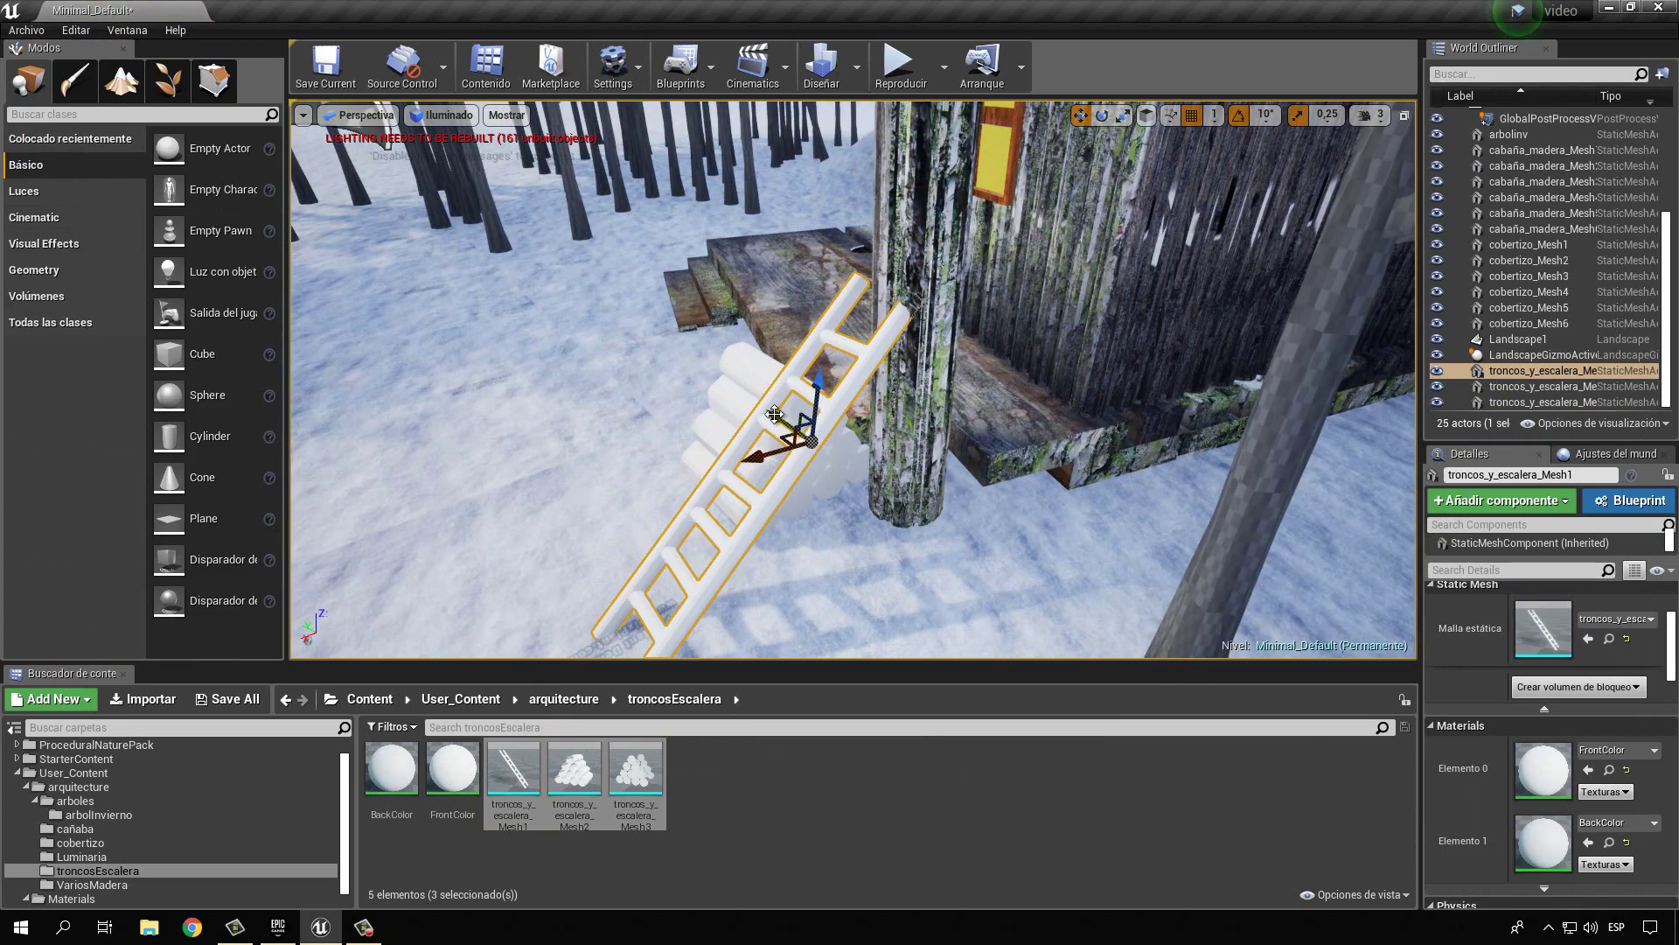
left_click_drag(819, 347, 801, 385)
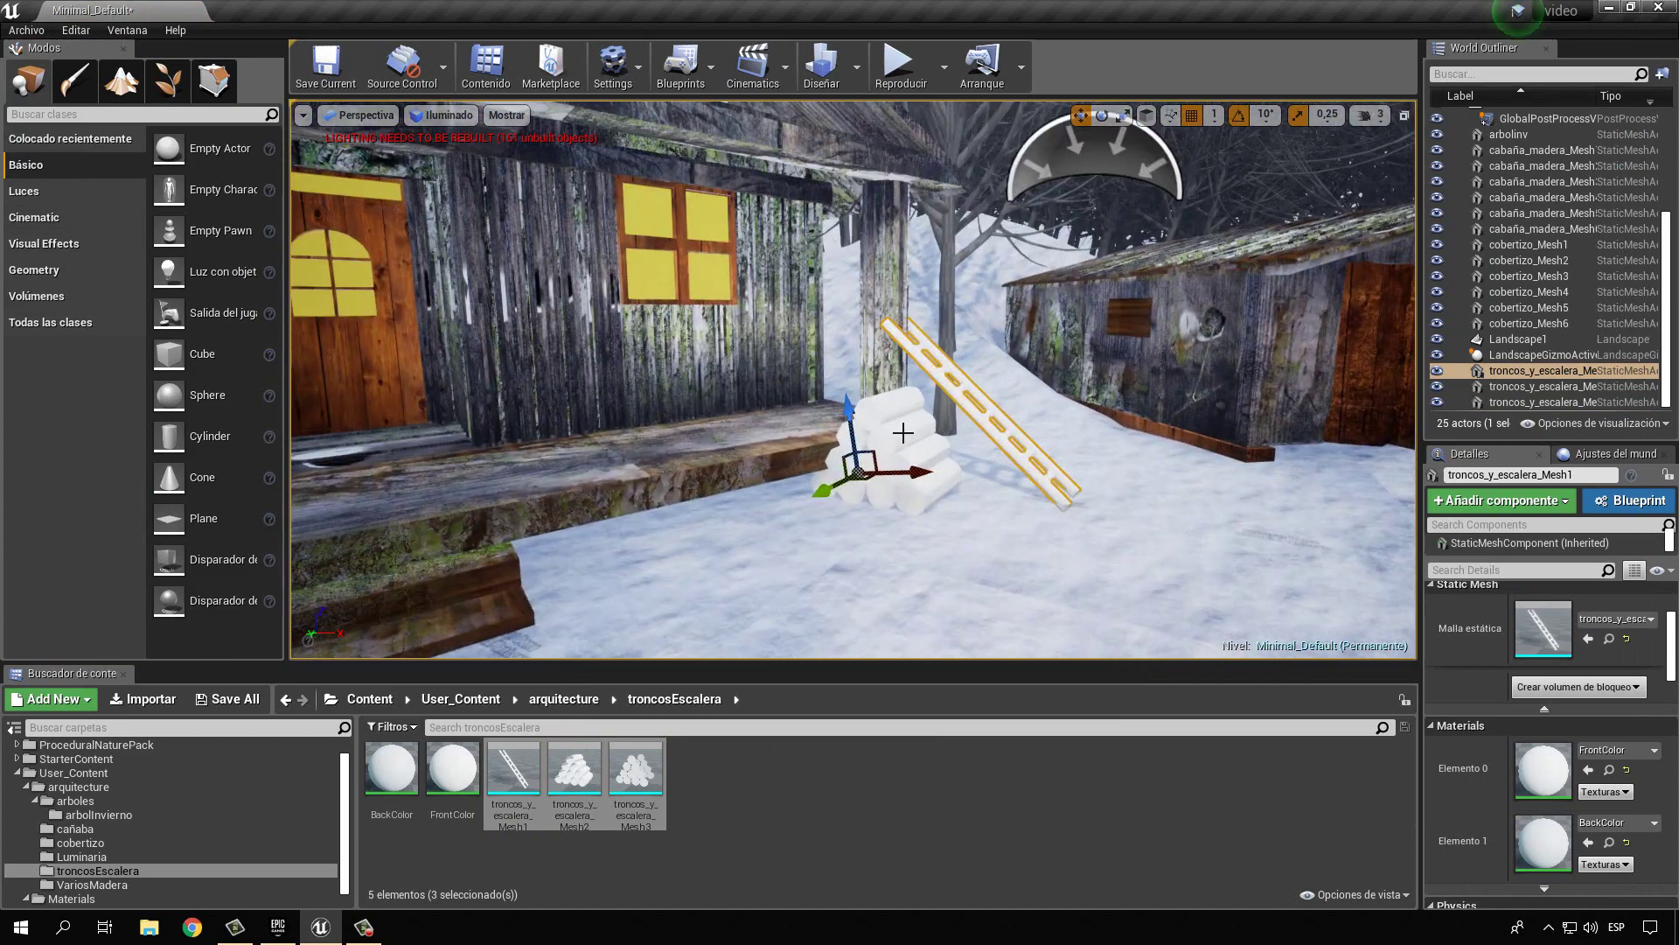
Give the ladder a trunk wood material and the log pile the trunk2 material.
left_click(1629, 752)
type("tr")
type("o")
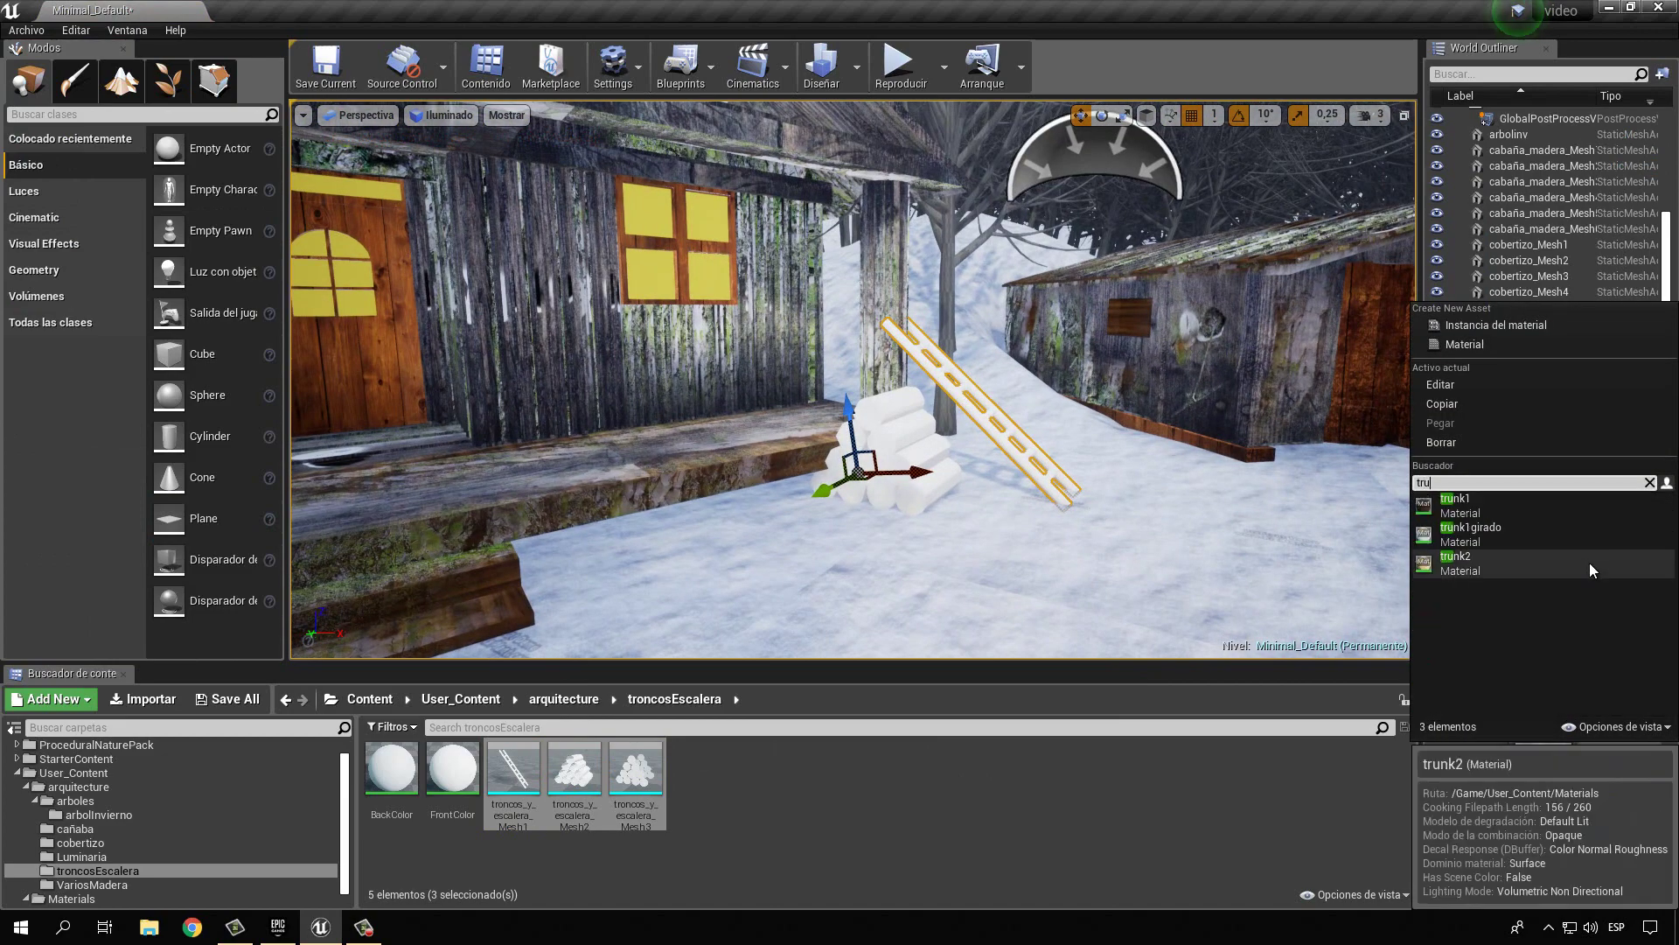
left_click(1486, 538)
left_click(895, 365)
left_click(1629, 749)
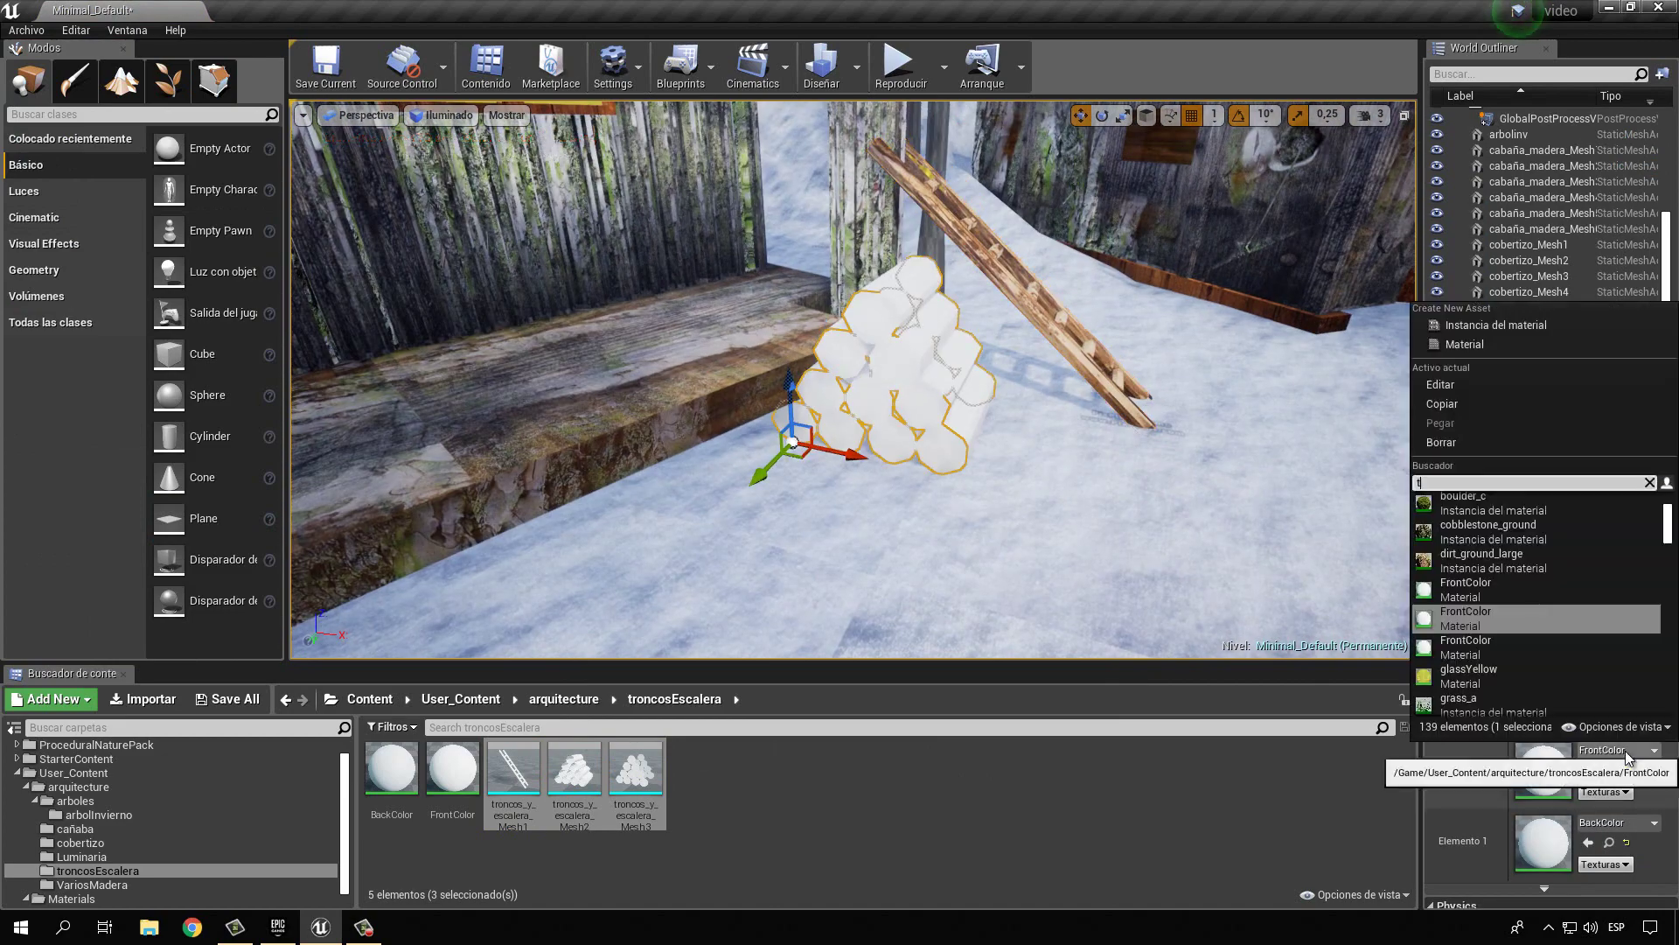
type("tru")
left_click(1479, 533)
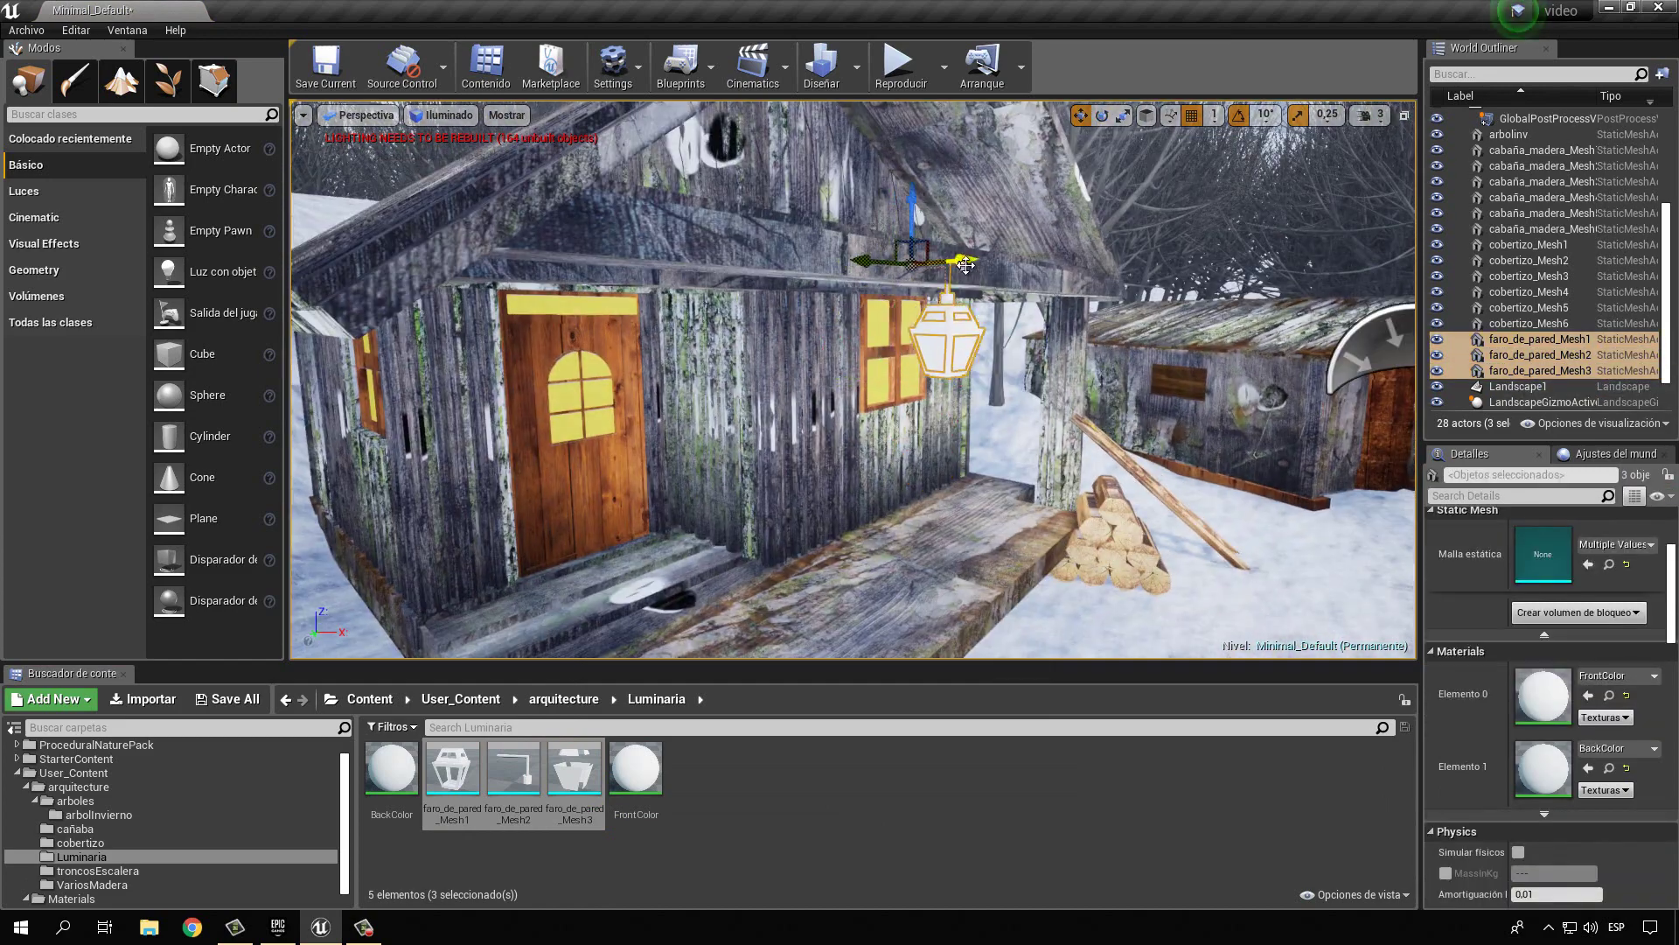
Assign glassYellow to the lantern glass and M_Metal_Burnished to its frame.
scroll(1540, 699, "up", 2)
left_click(1618, 749)
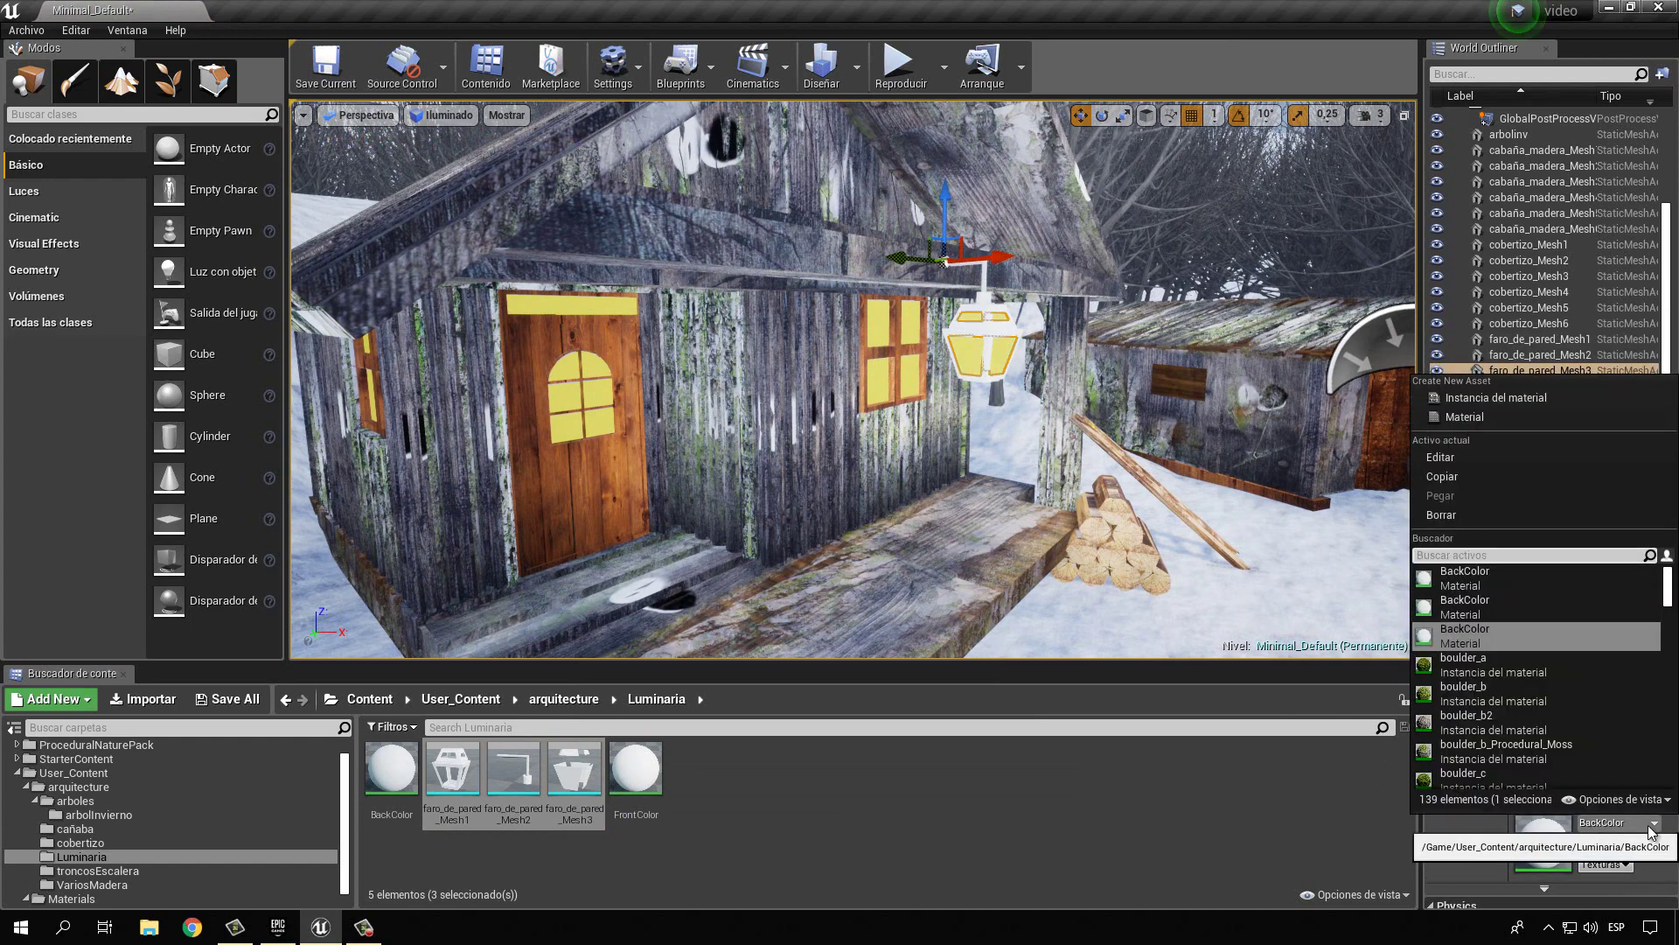
type("gla")
left_click(1527, 579)
left_click(1630, 668)
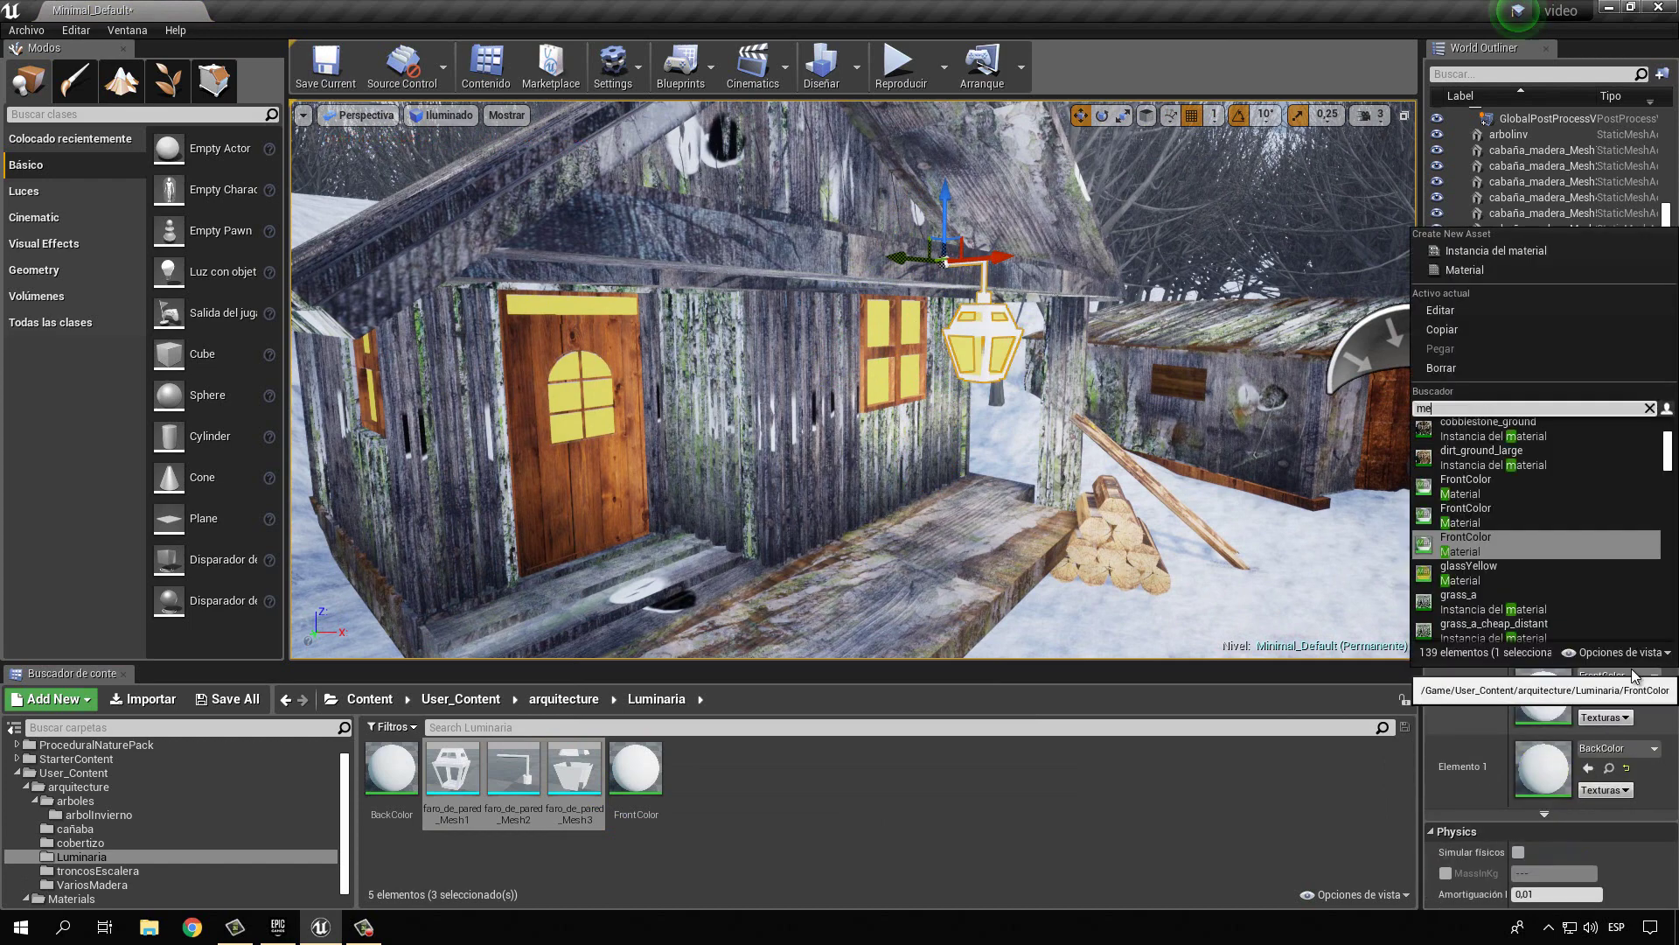
type("meta")
left_click(1520, 453)
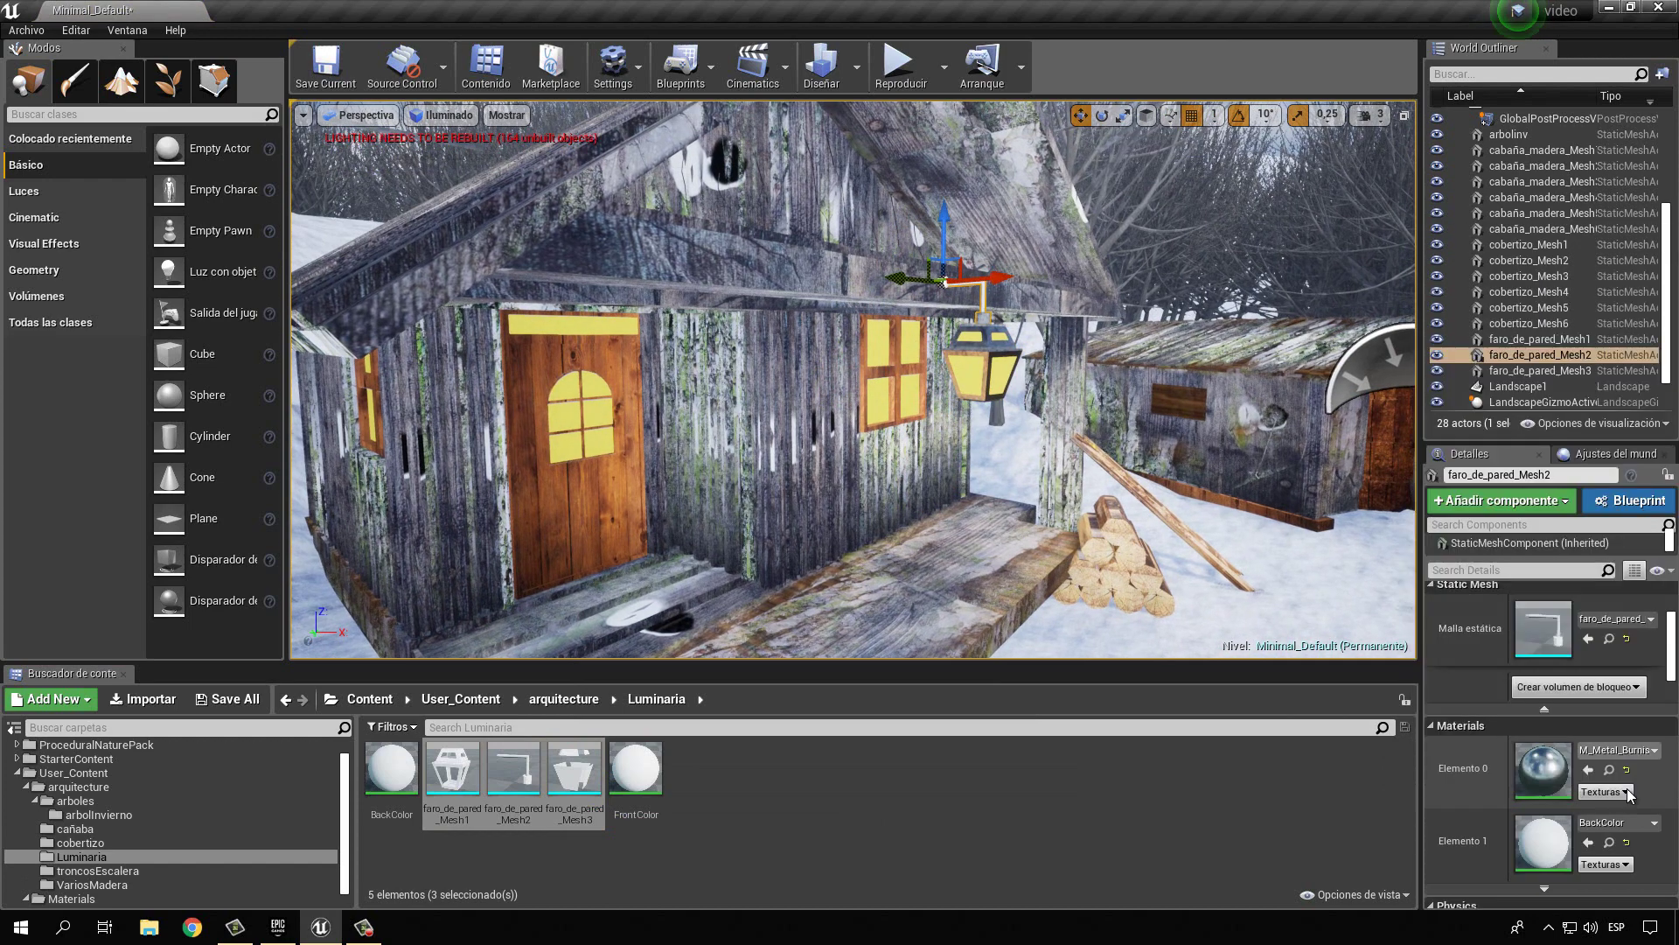
left_click(1630, 822)
type("woo")
key("Escape")
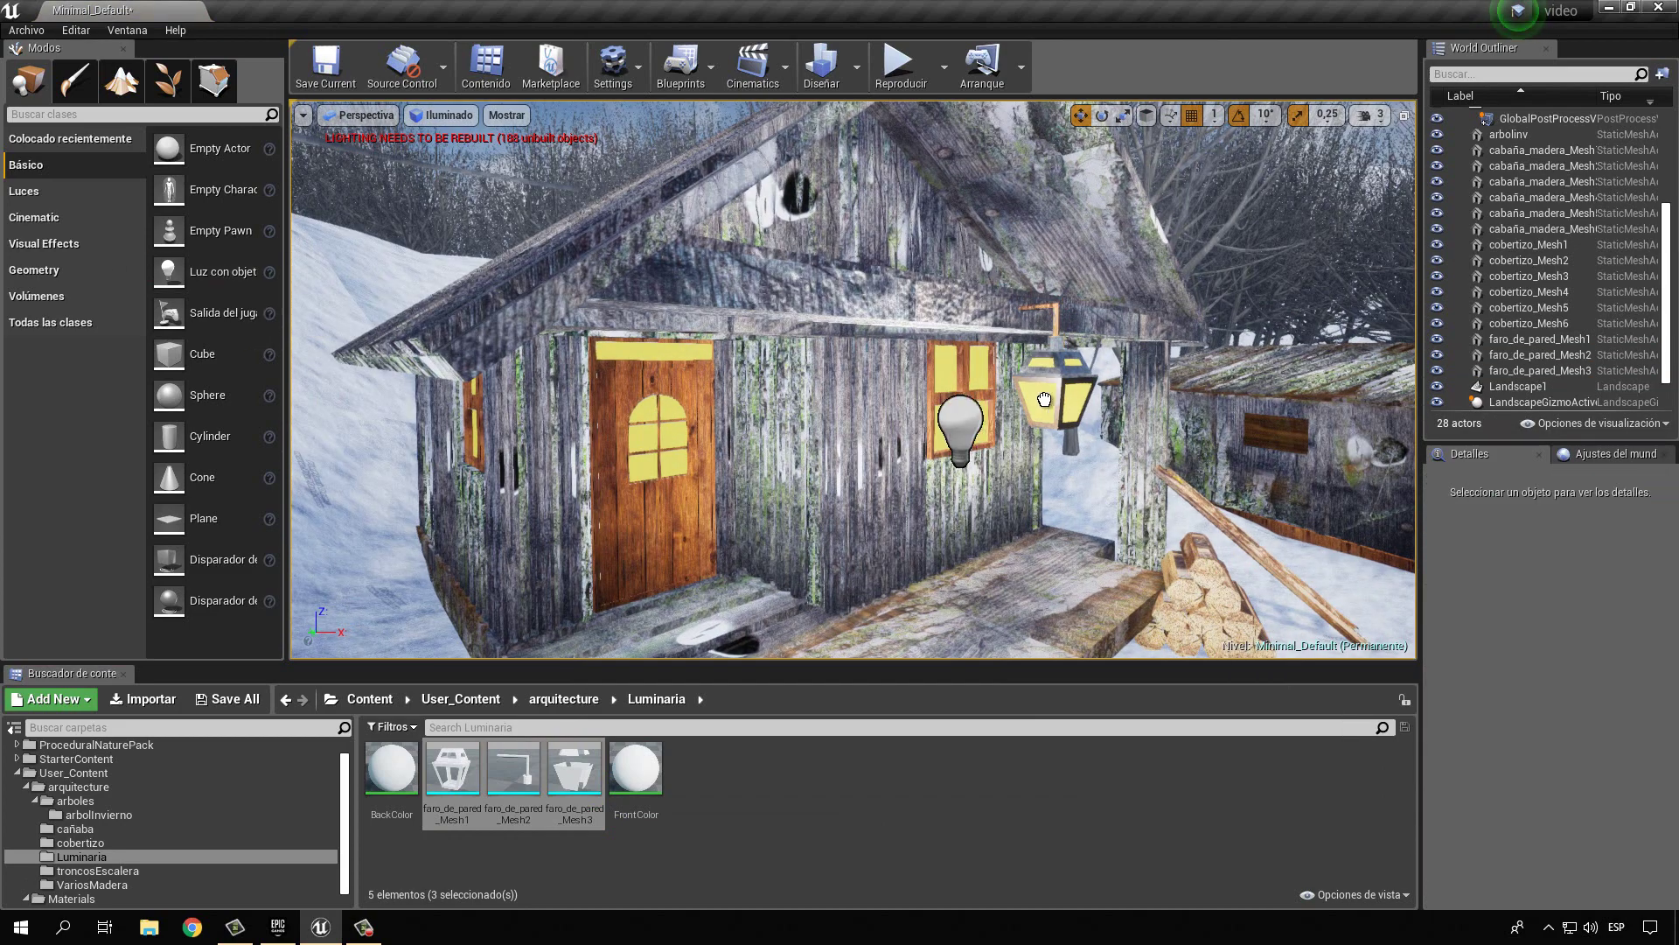
Add a point light inside the lantern and set its colour to orange-yellow.
mouse_move(169, 271)
left_mouse_down()
mouse_move(905, 481)
mouse_move(1062, 463)
left_mouse_up()
right_click_drag(1063, 463, 769, 368)
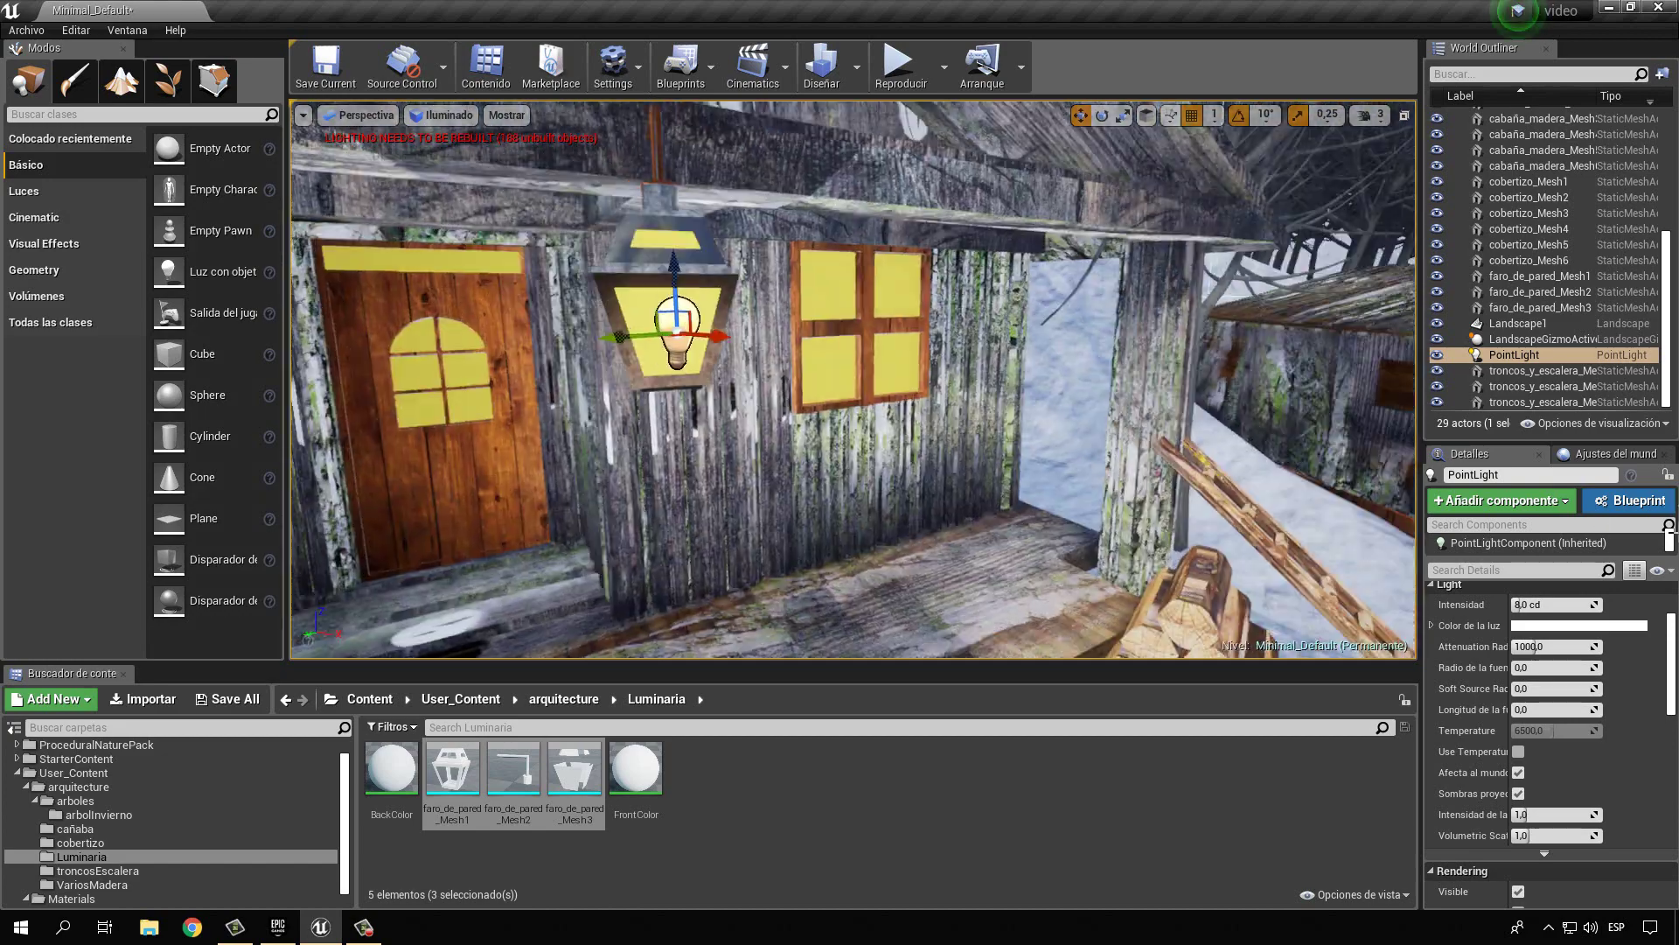
left_click(1579, 625)
left_click_drag(1346, 598, 1380, 623)
left_click(1460, 863)
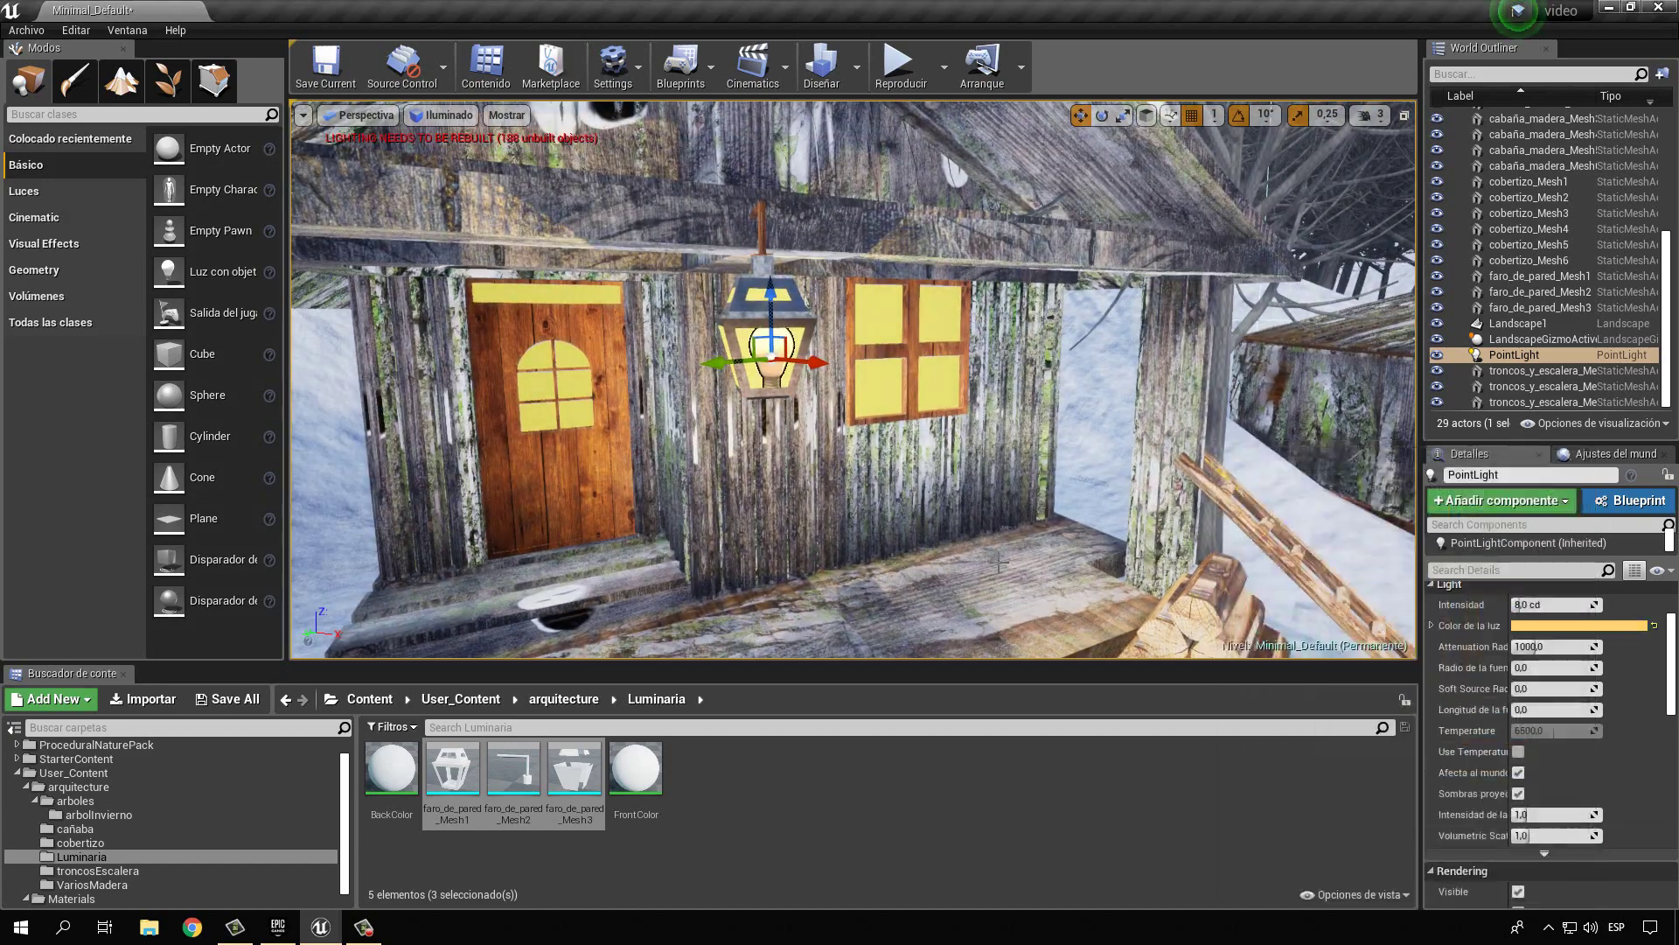
scroll(1028, 560, "down", 5)
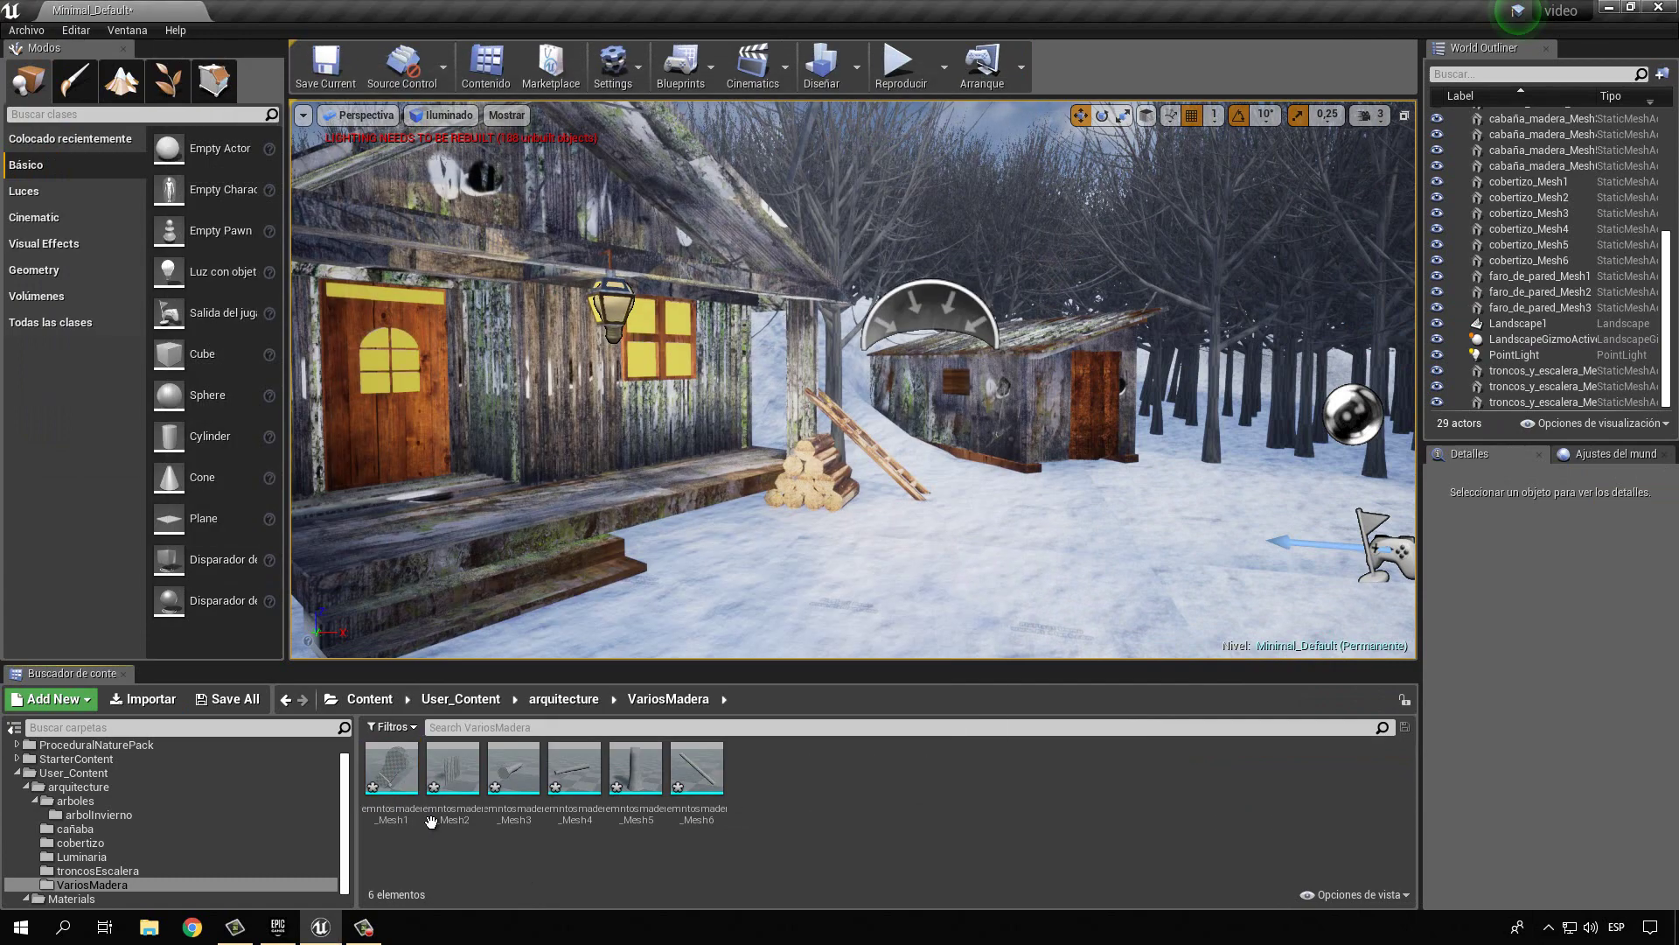
Place the wooden props; give the axe head a dark metal and its handle M_Wood_Pine.
left_click(697, 768, "shift")
left_click_drag(697, 768, 850, 534)
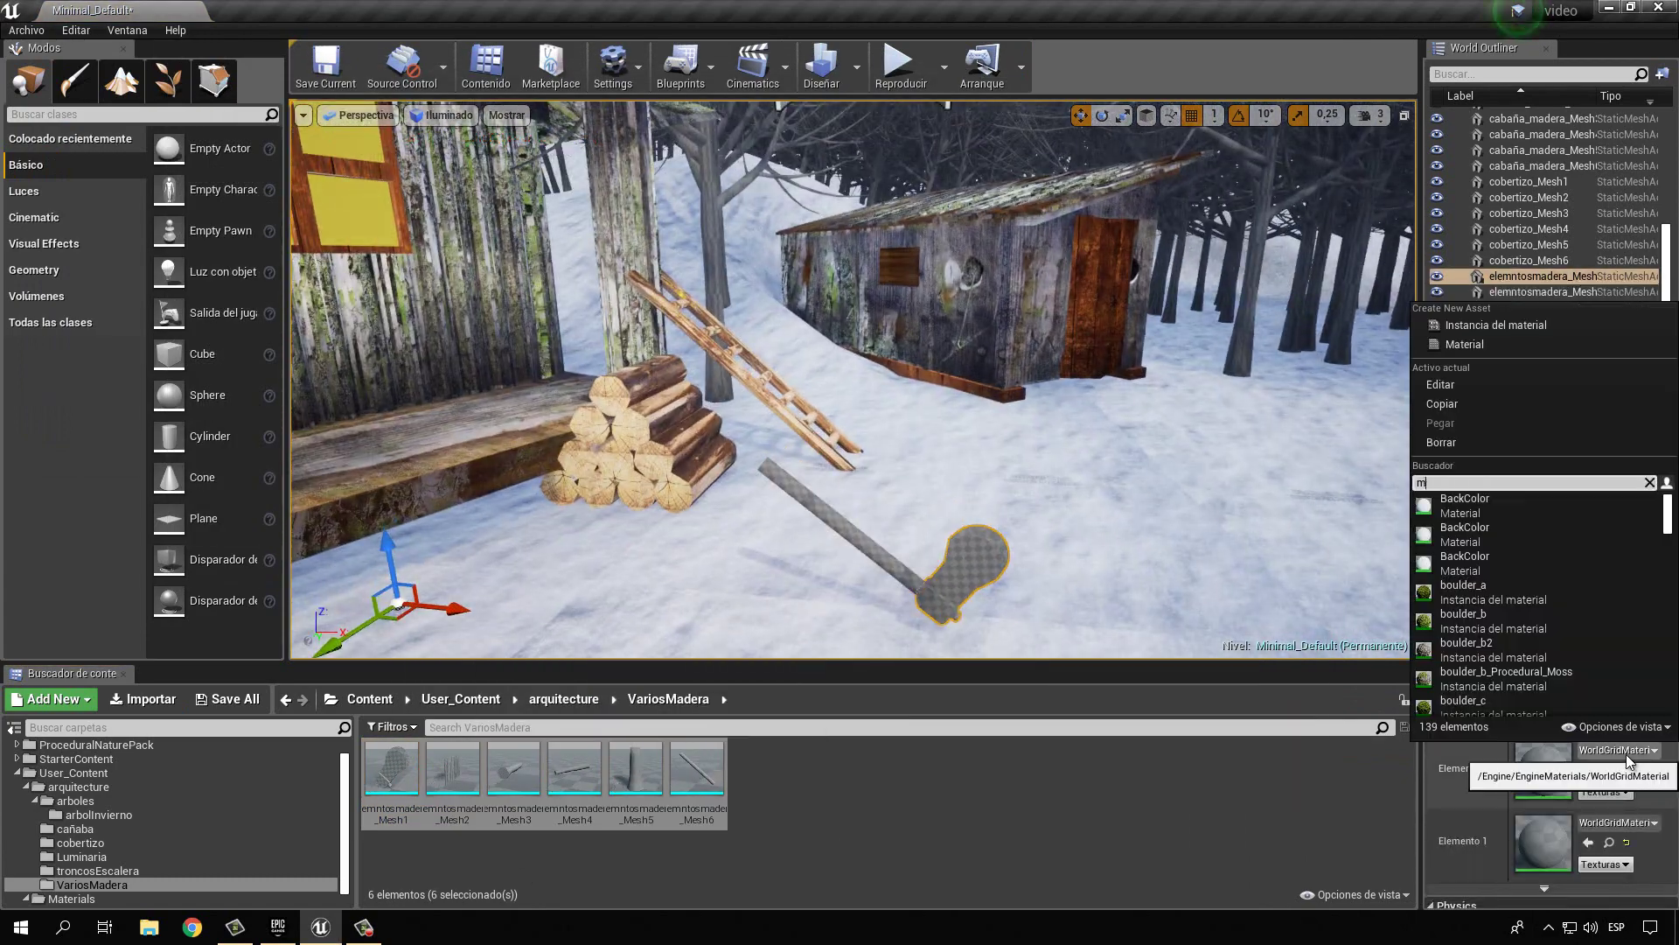
left_click(1521, 746)
type("met")
left_click(1562, 506)
left_click(1618, 750)
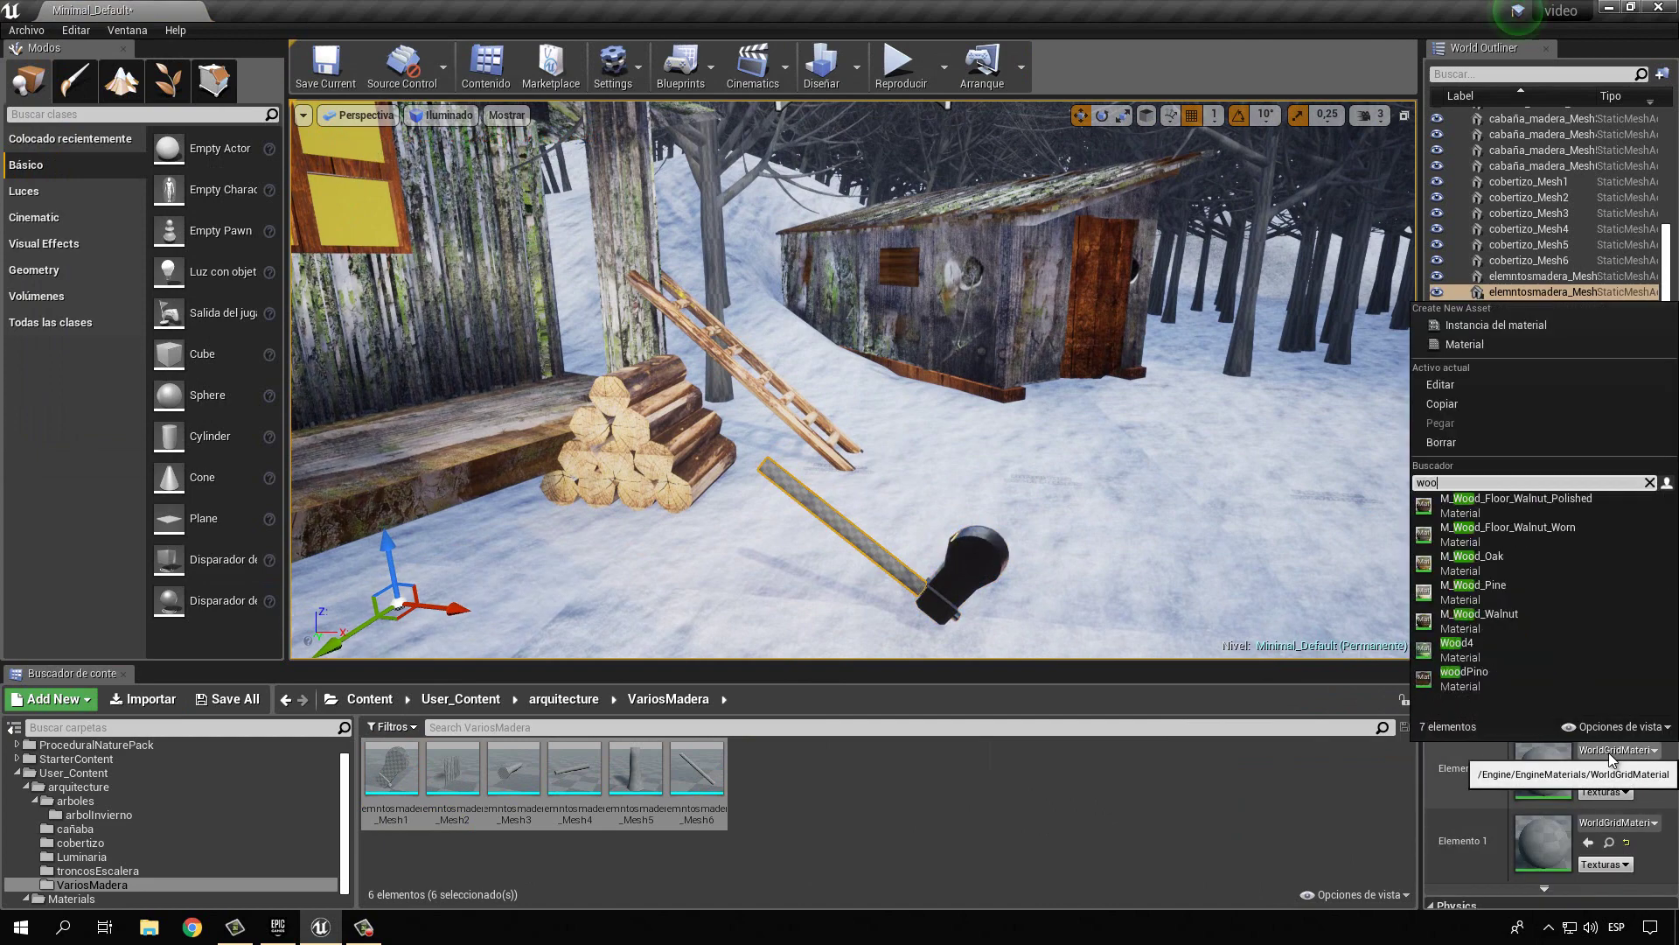
left_click(1549, 783)
Apply the trunk1 bark material to Element 0 of the woodpile piece.
left_click_drag(1239, 619, 1058, 607)
left_click(1618, 750)
type("trunk")
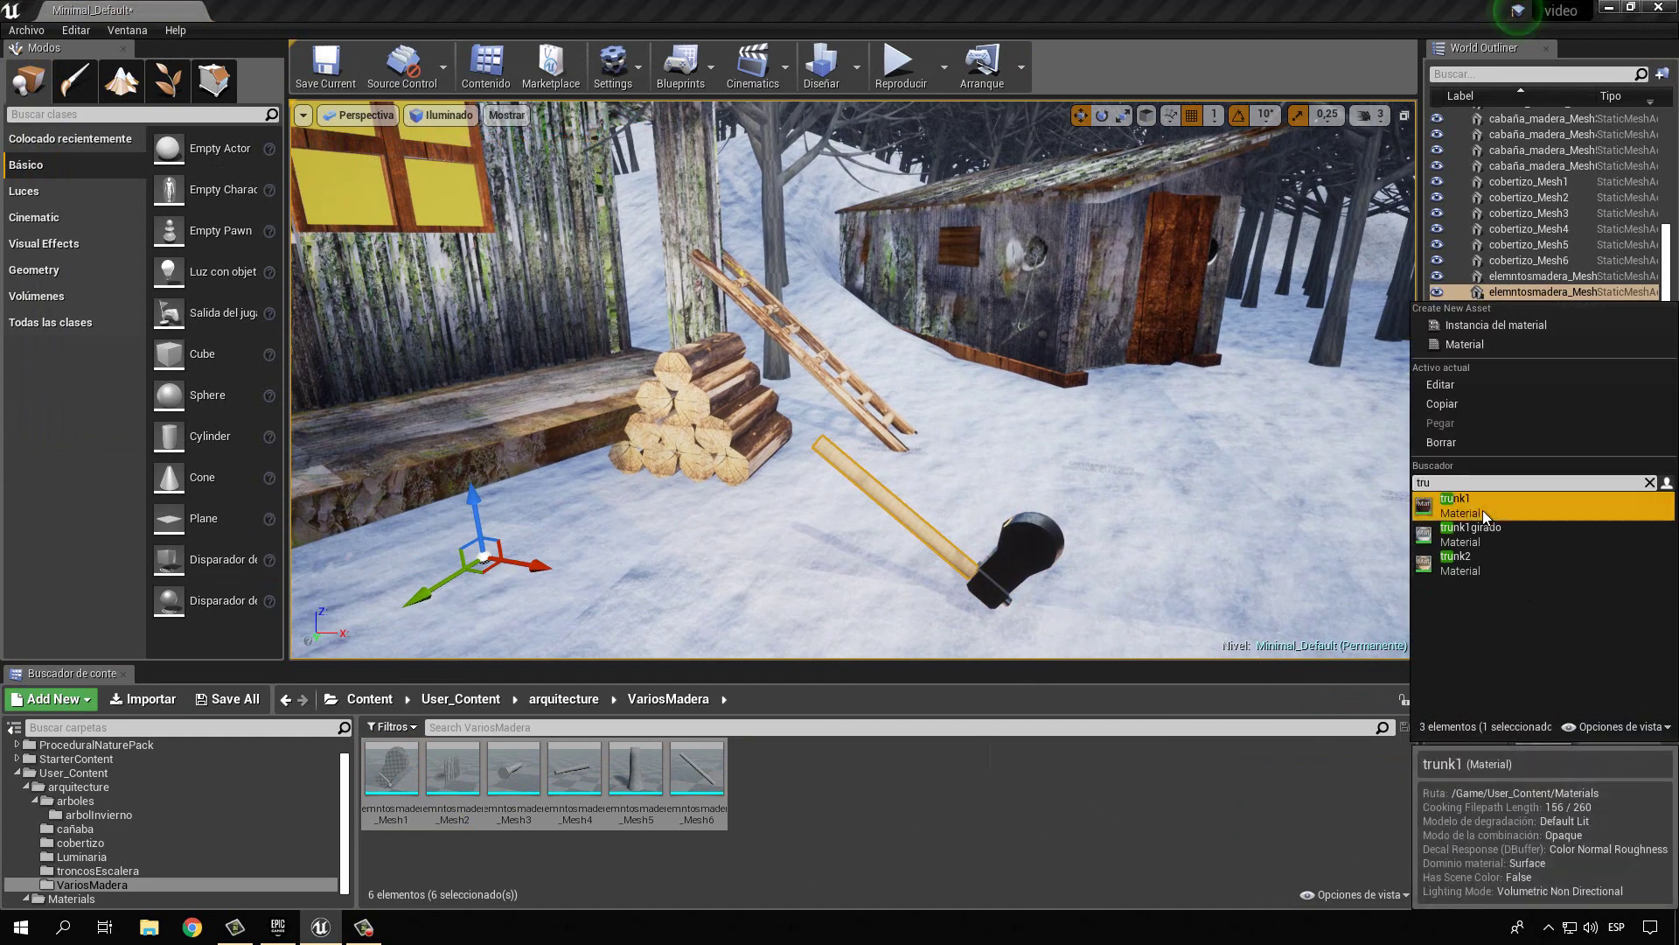
left_click(1486, 503)
Place two more log meshes in the snow and give them trunk1.
left_click(1531, 276, "ctrl")
key("f")
left_click(513, 770)
left_click(636, 769, "shift")
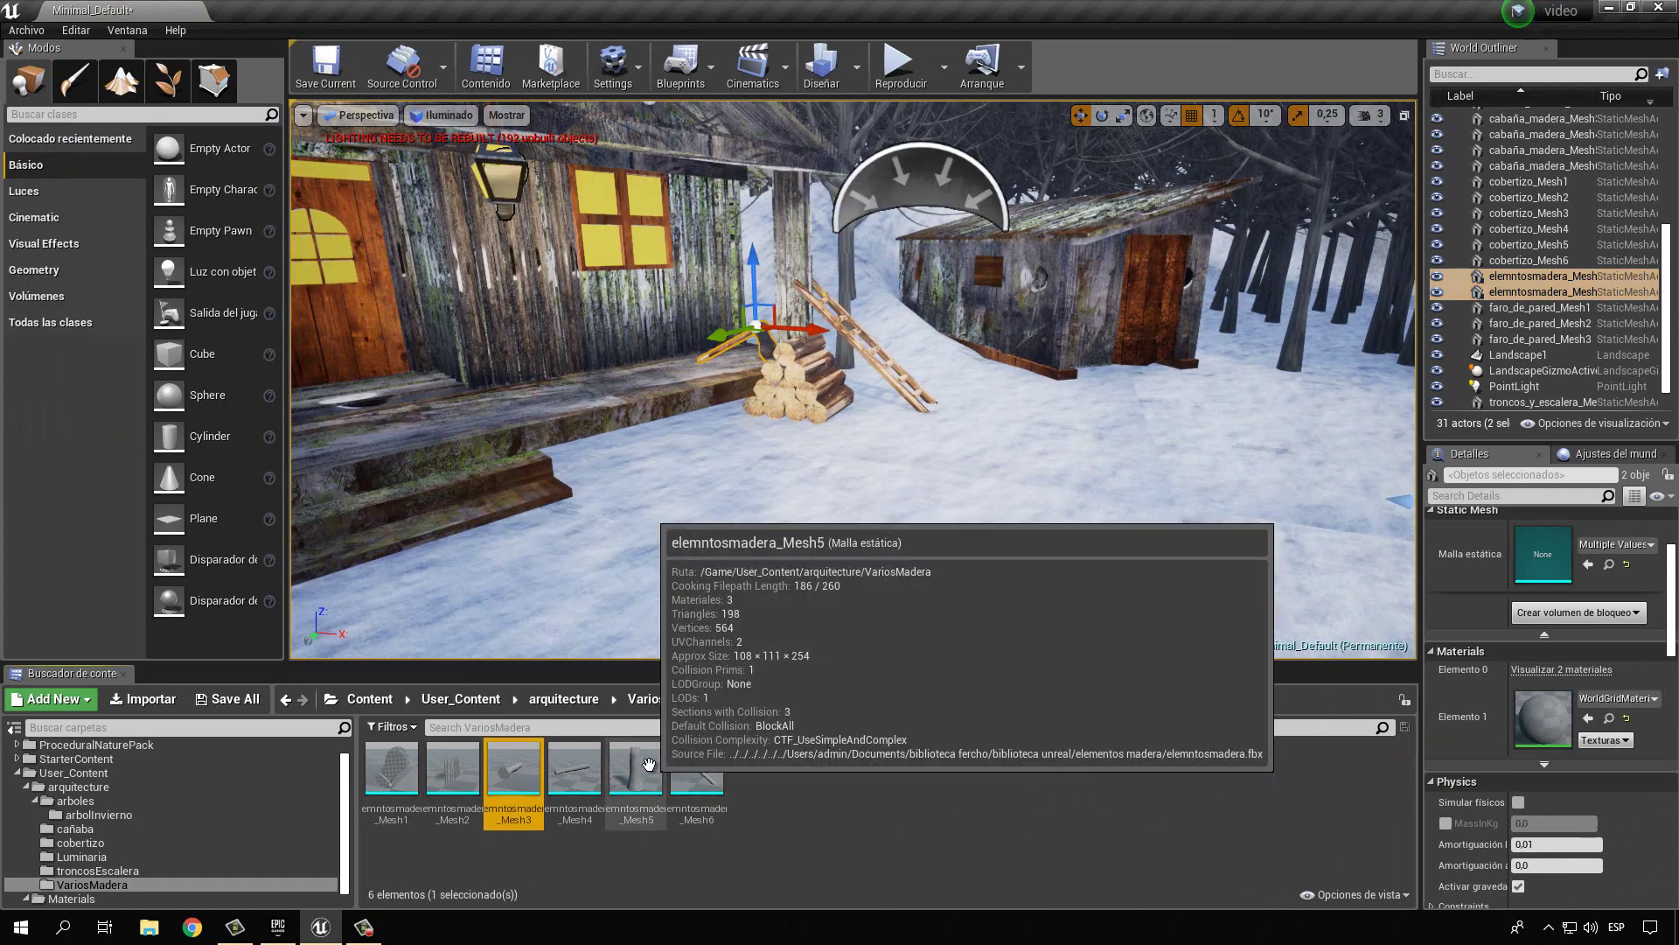
mouse_move(574, 770)
left_mouse_down()
mouse_move(950, 489)
mouse_move(856, 385)
left_mouse_up()
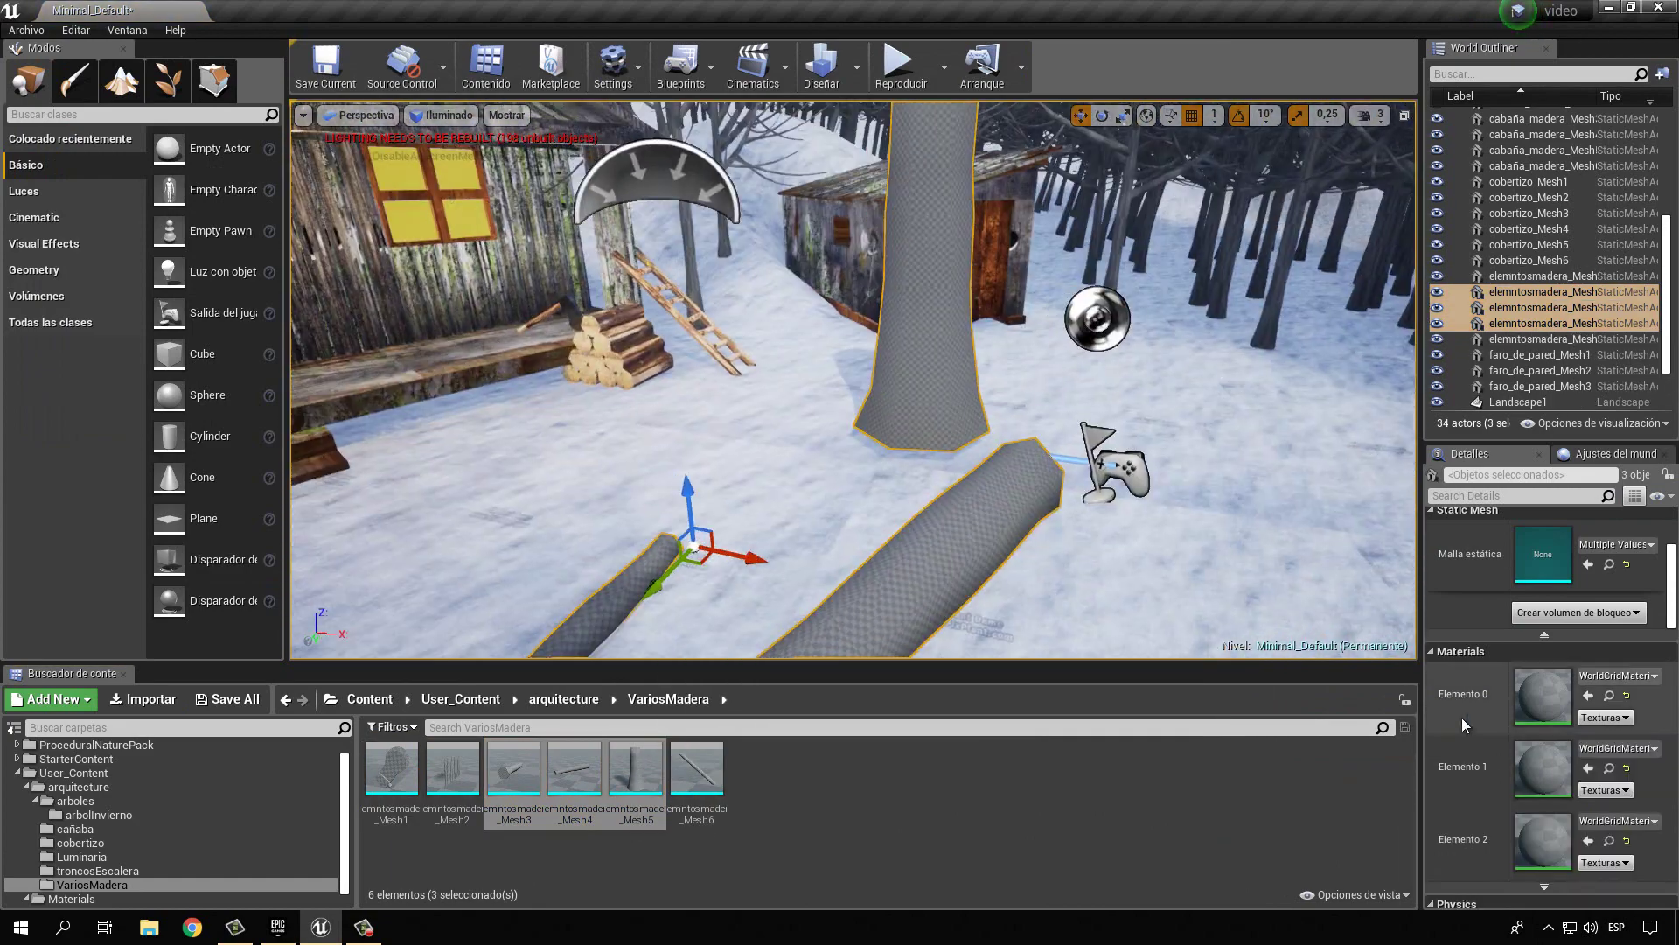
left_click(1618, 676)
type("trunk")
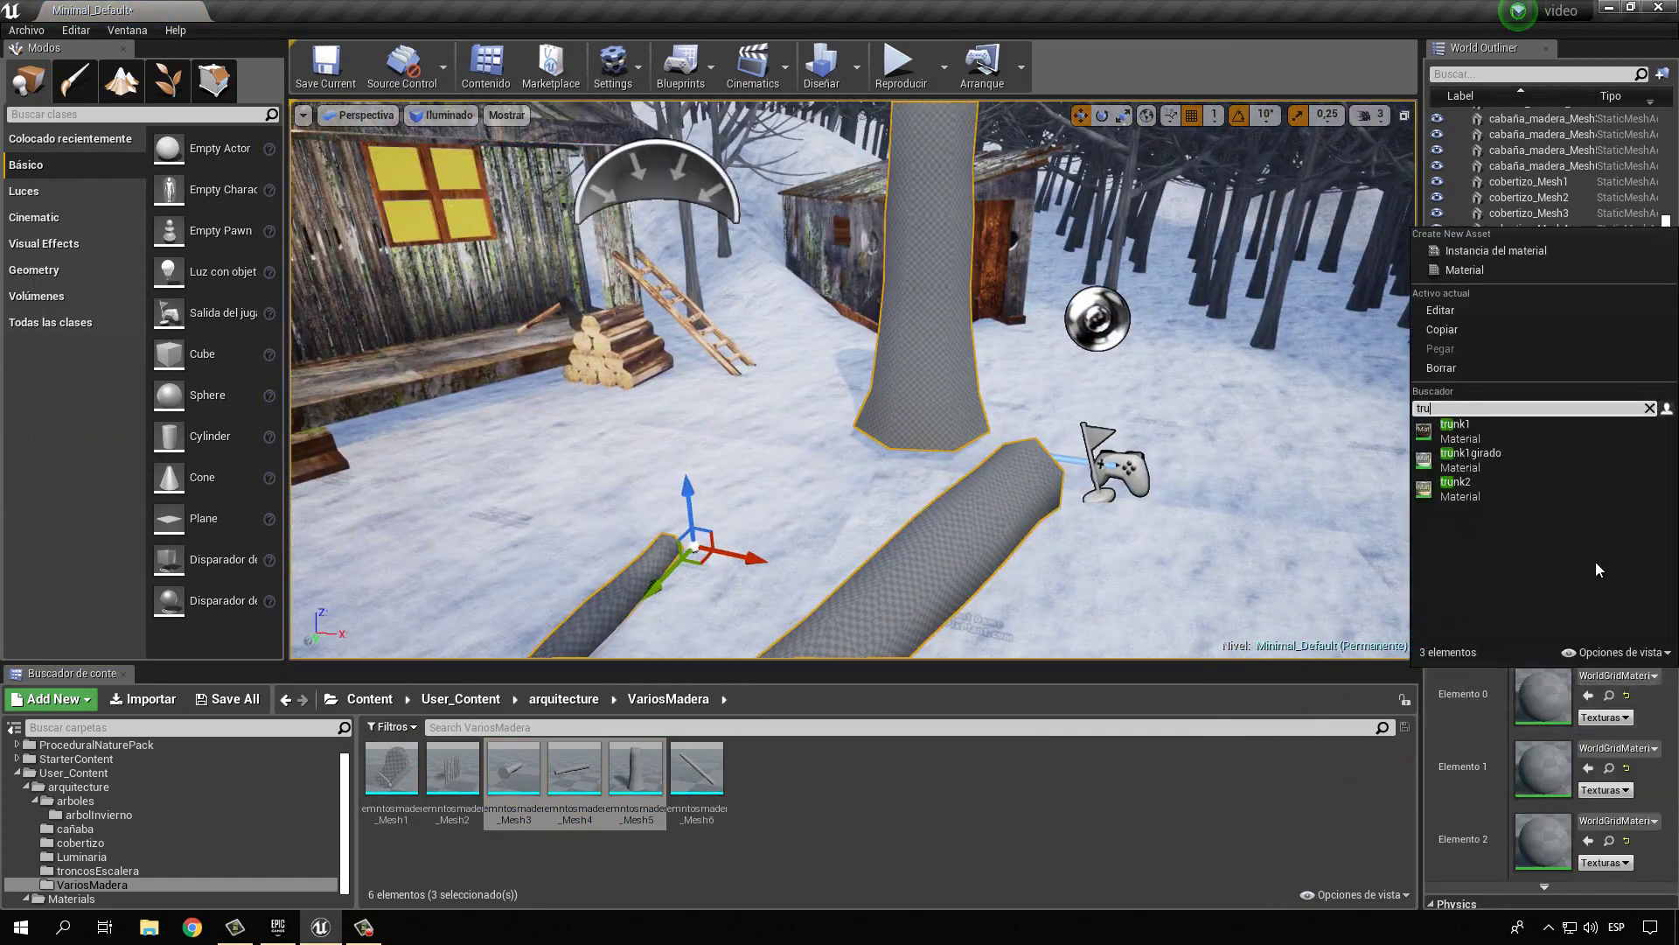
left_click(1484, 435)
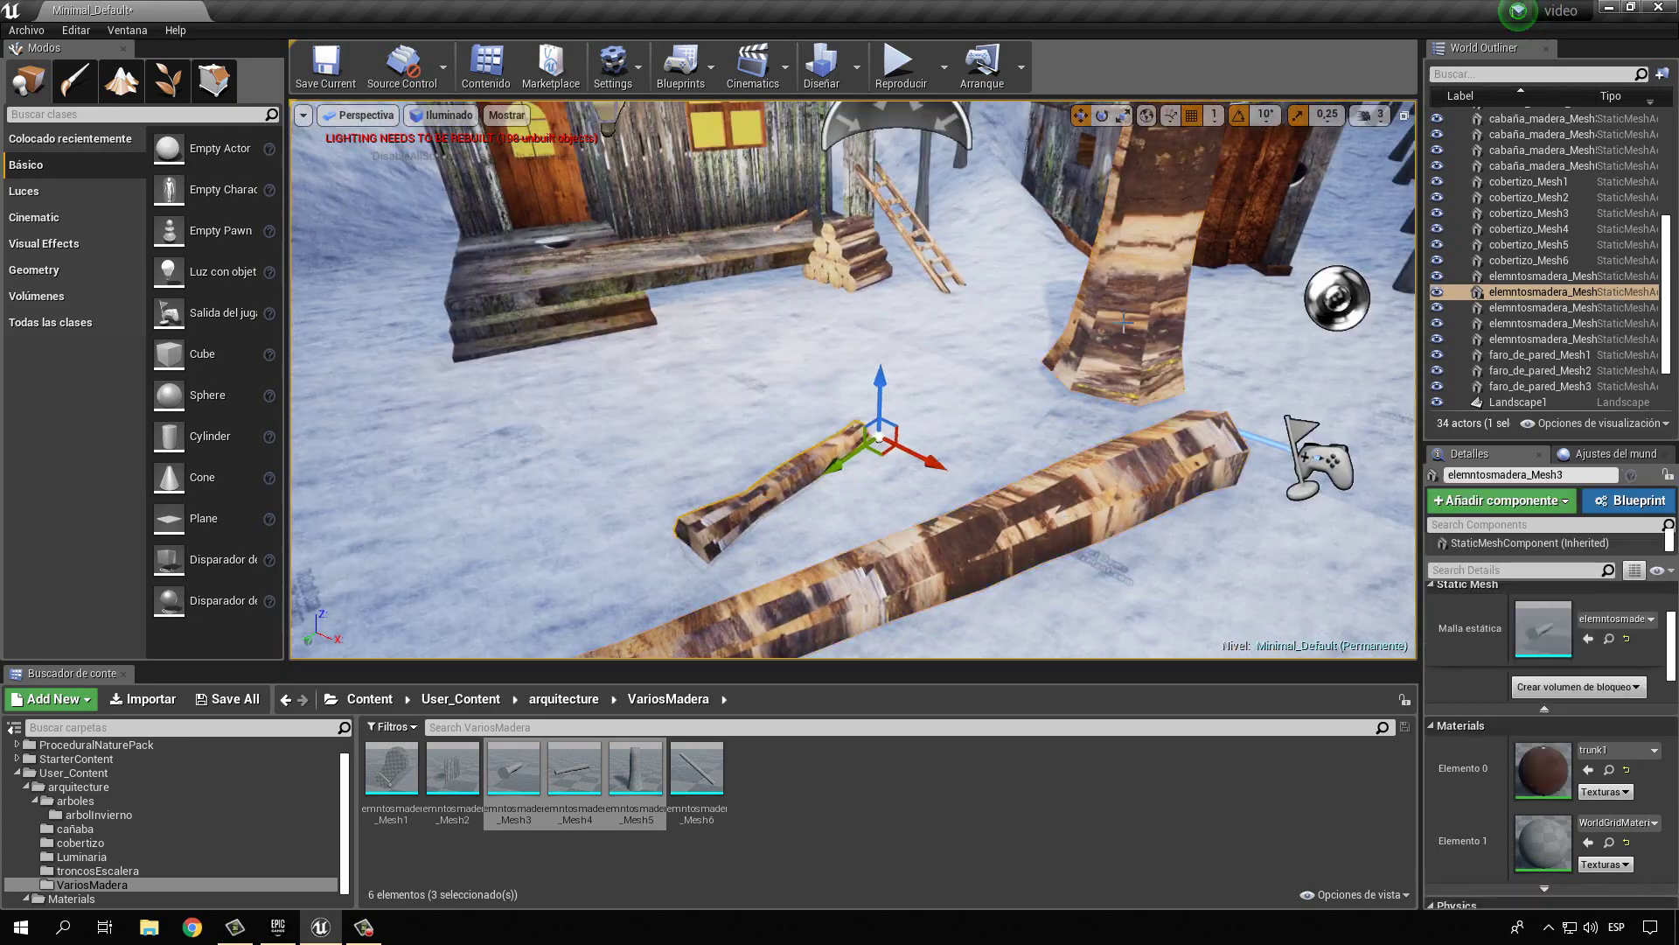
Frame the logs in view and select the tall standing trunk.
left_click(1618, 750)
type("t")
key("Escape")
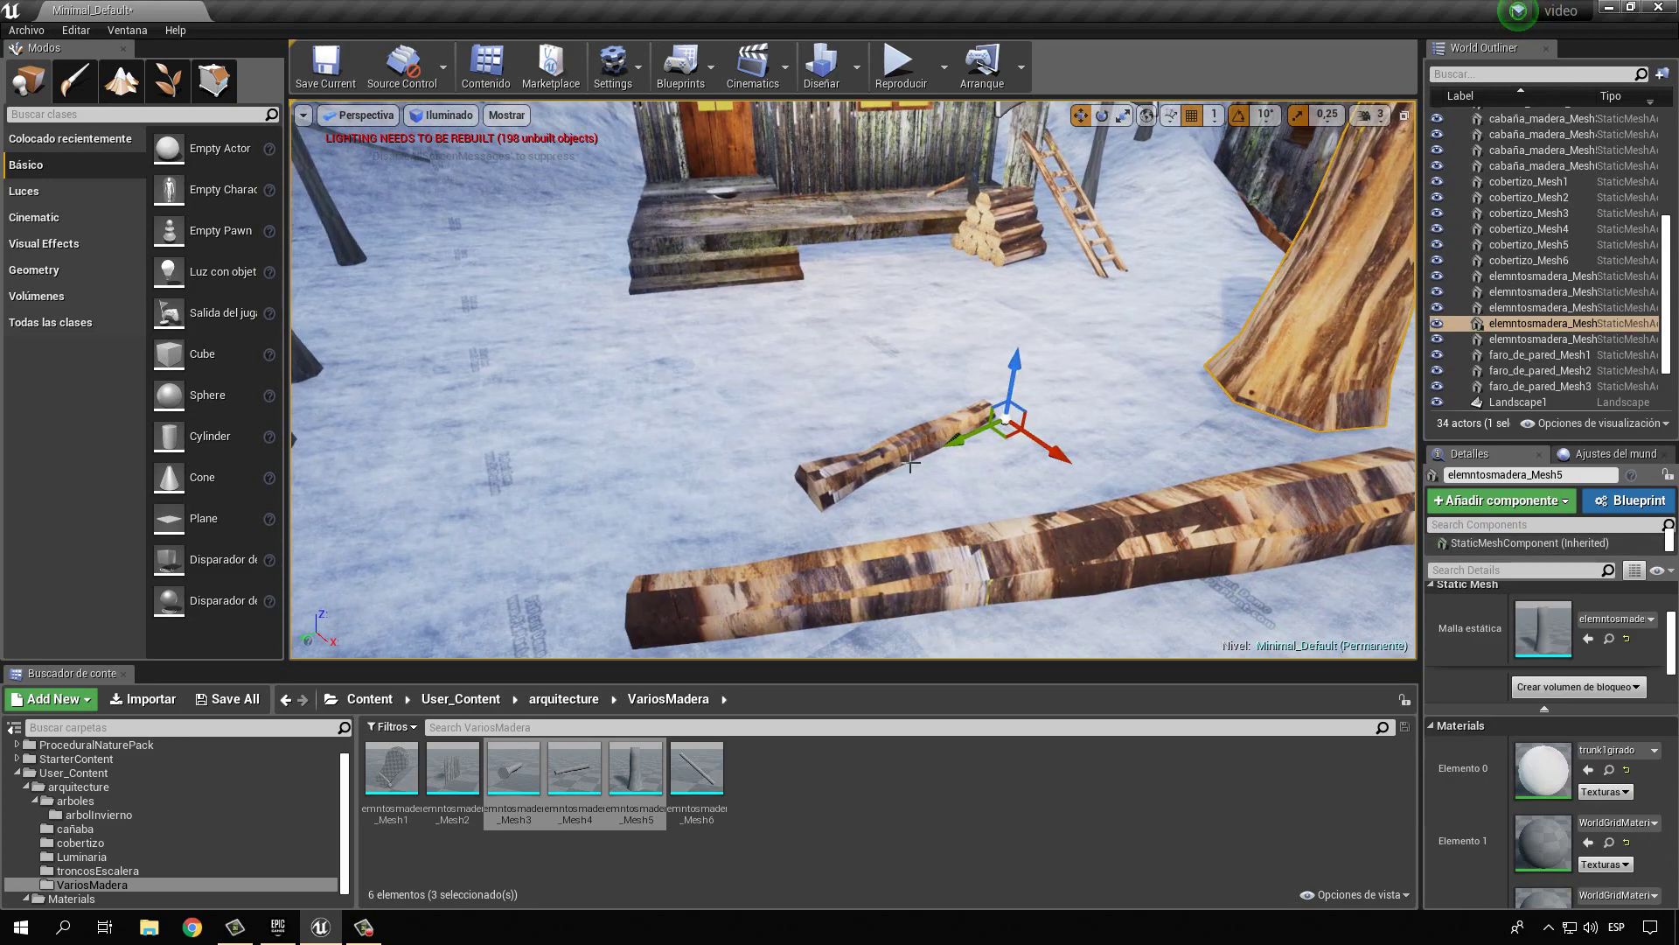
left_click(1618, 750)
key("Escape")
right_click_drag(1124, 441, 1257, 389)
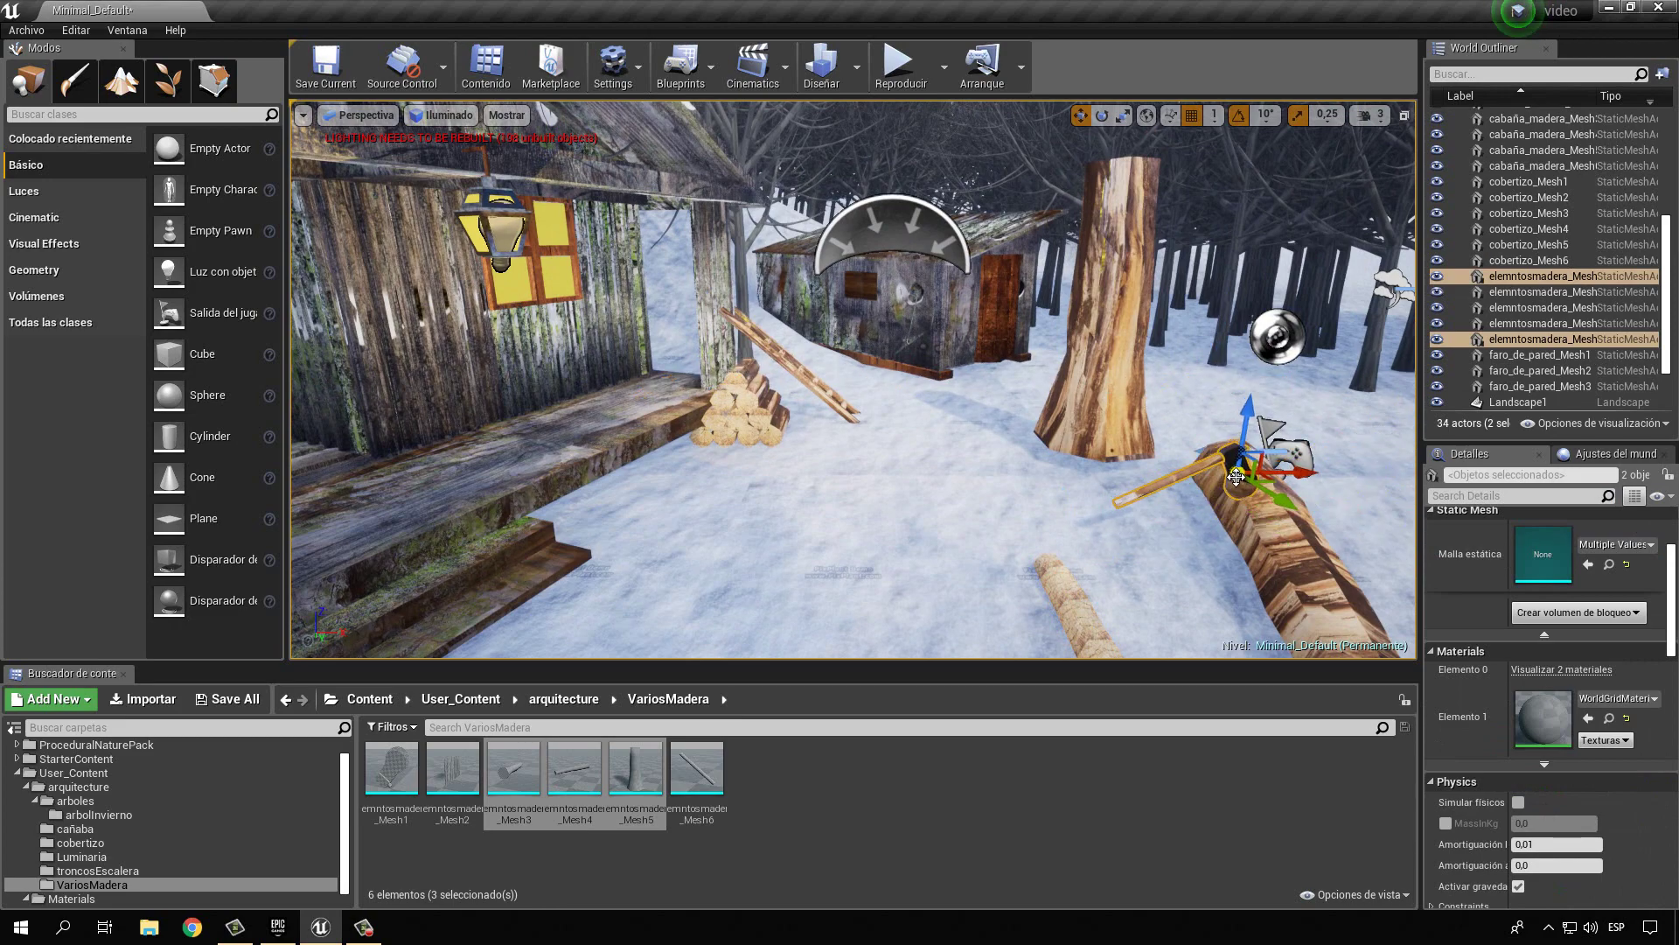
mouse_move(1370, 514)
right_mouse_down()
mouse_move(1051, 499)
mouse_move(930, 621)
mouse_move(1227, 521)
right_mouse_up()
left_click(1050, 411)
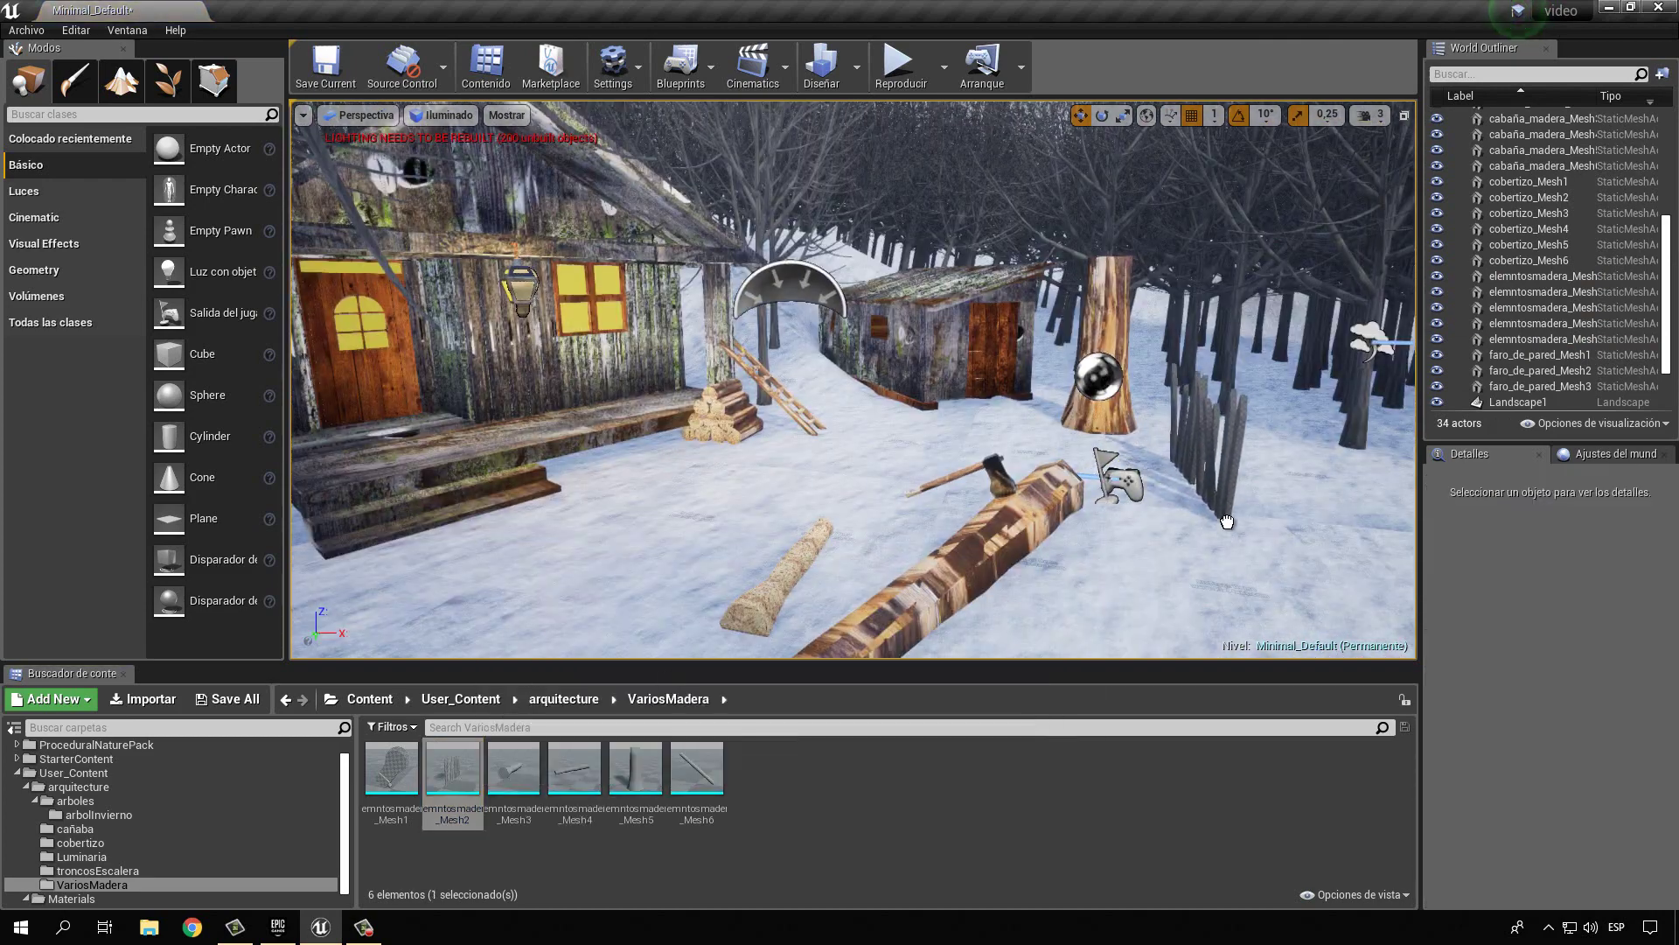
Apply the Wood4 material to the fence piece.
left_click(1216, 455)
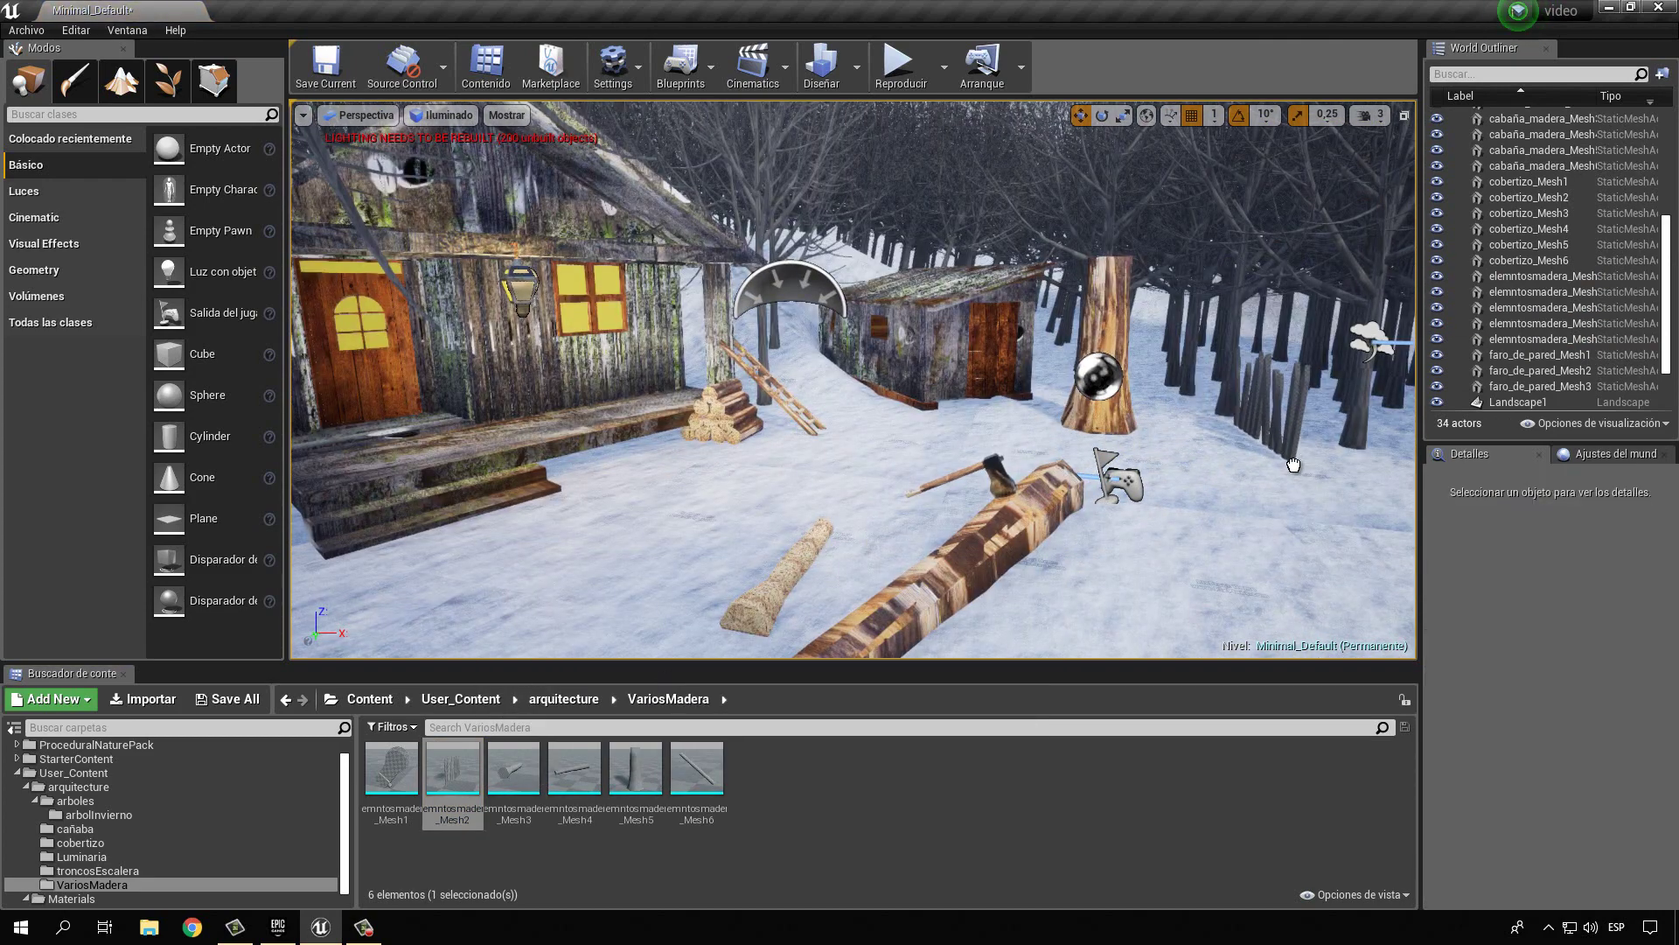
left_click(1614, 749)
type("woo")
left_click(1456, 642)
key("f")
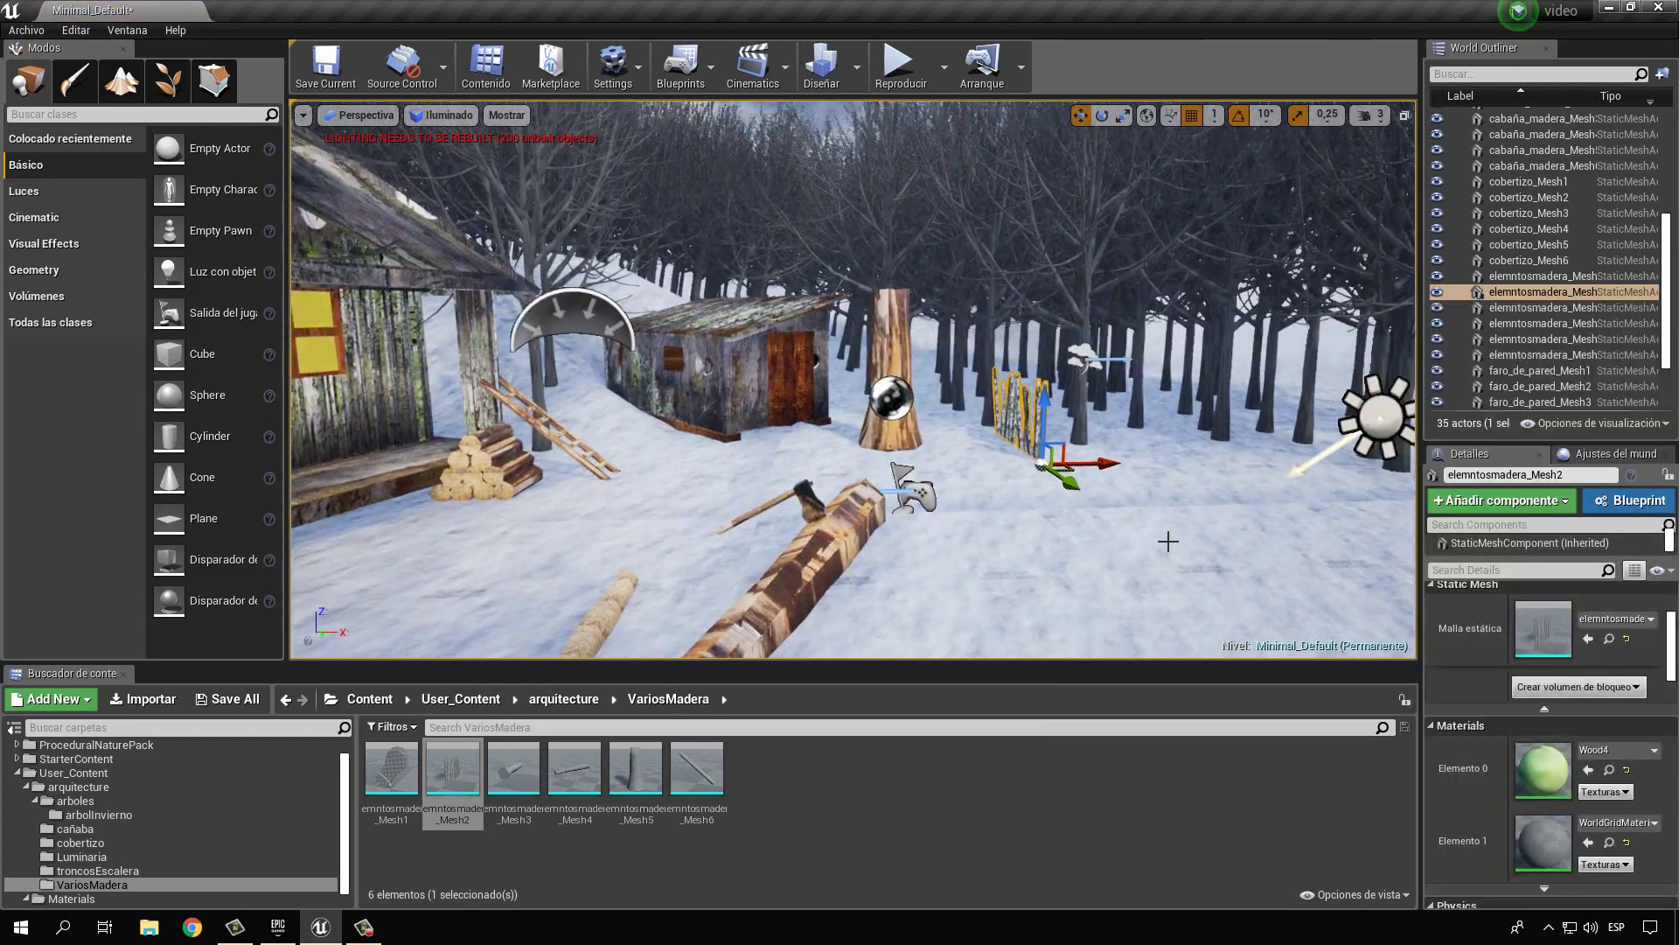
Alt-drag copies of the fence piece into a longer fence, rotating one section.
left_click_drag(919, 470, 1347, 490, "alt")
key("f")
left_click_drag(1361, 549, 1137, 437, "alt")
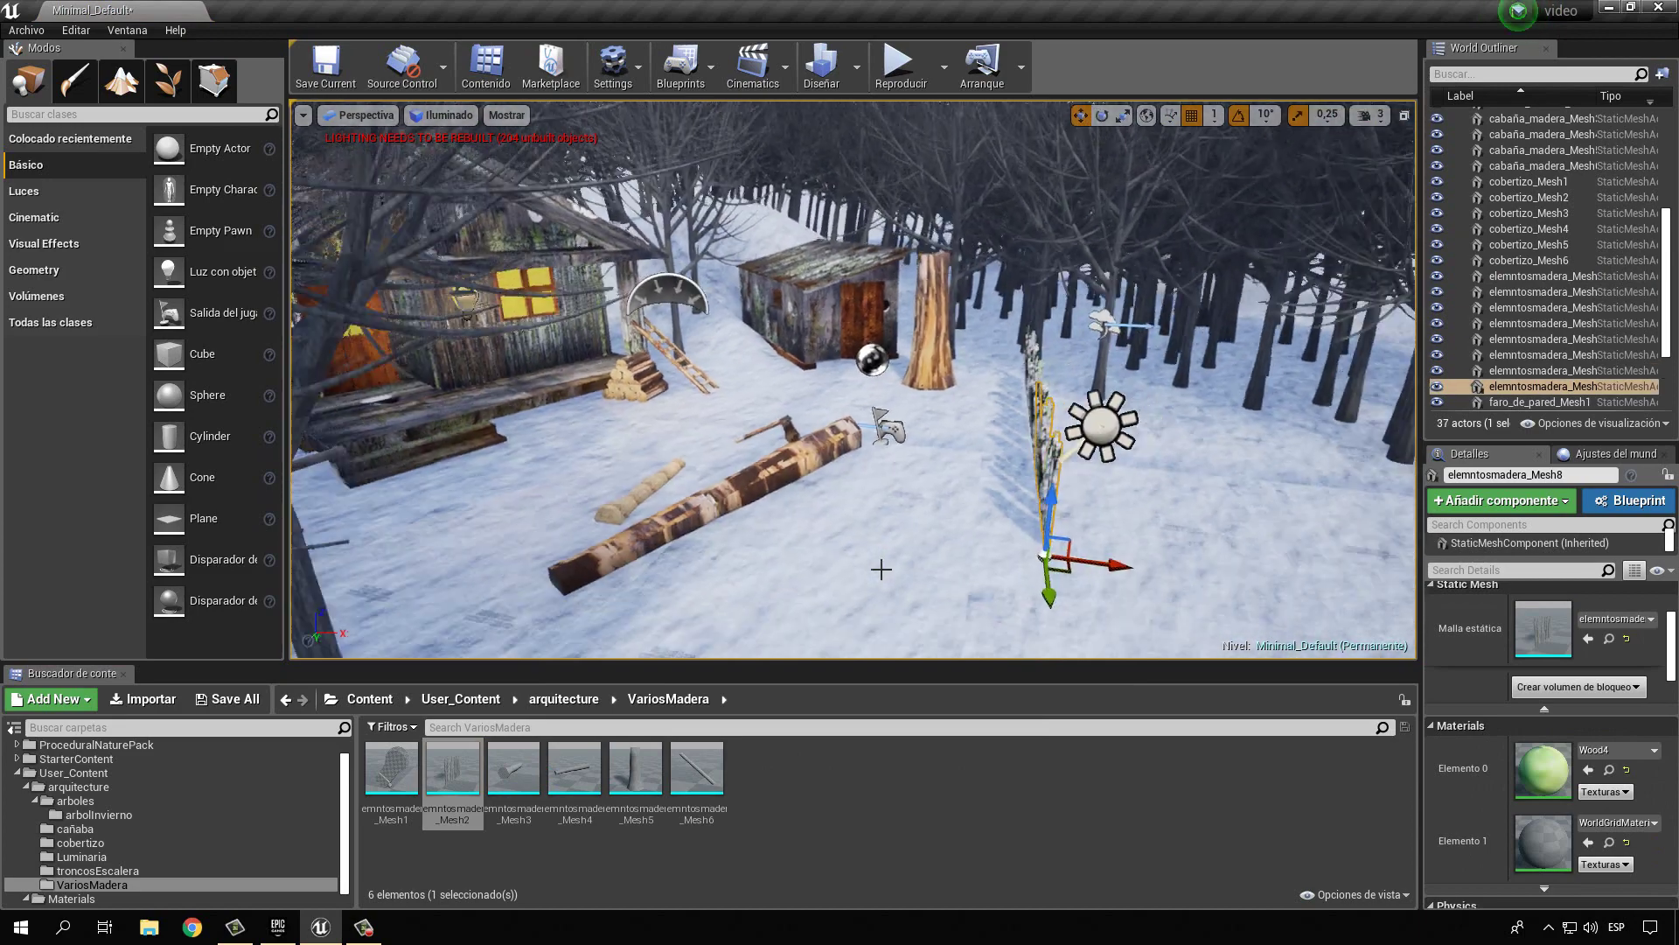
mouse_move(1050, 564)
left_mouse_down("alt")
mouse_move(840, 582)
mouse_move(697, 623)
left_mouse_up("alt")
key("e")
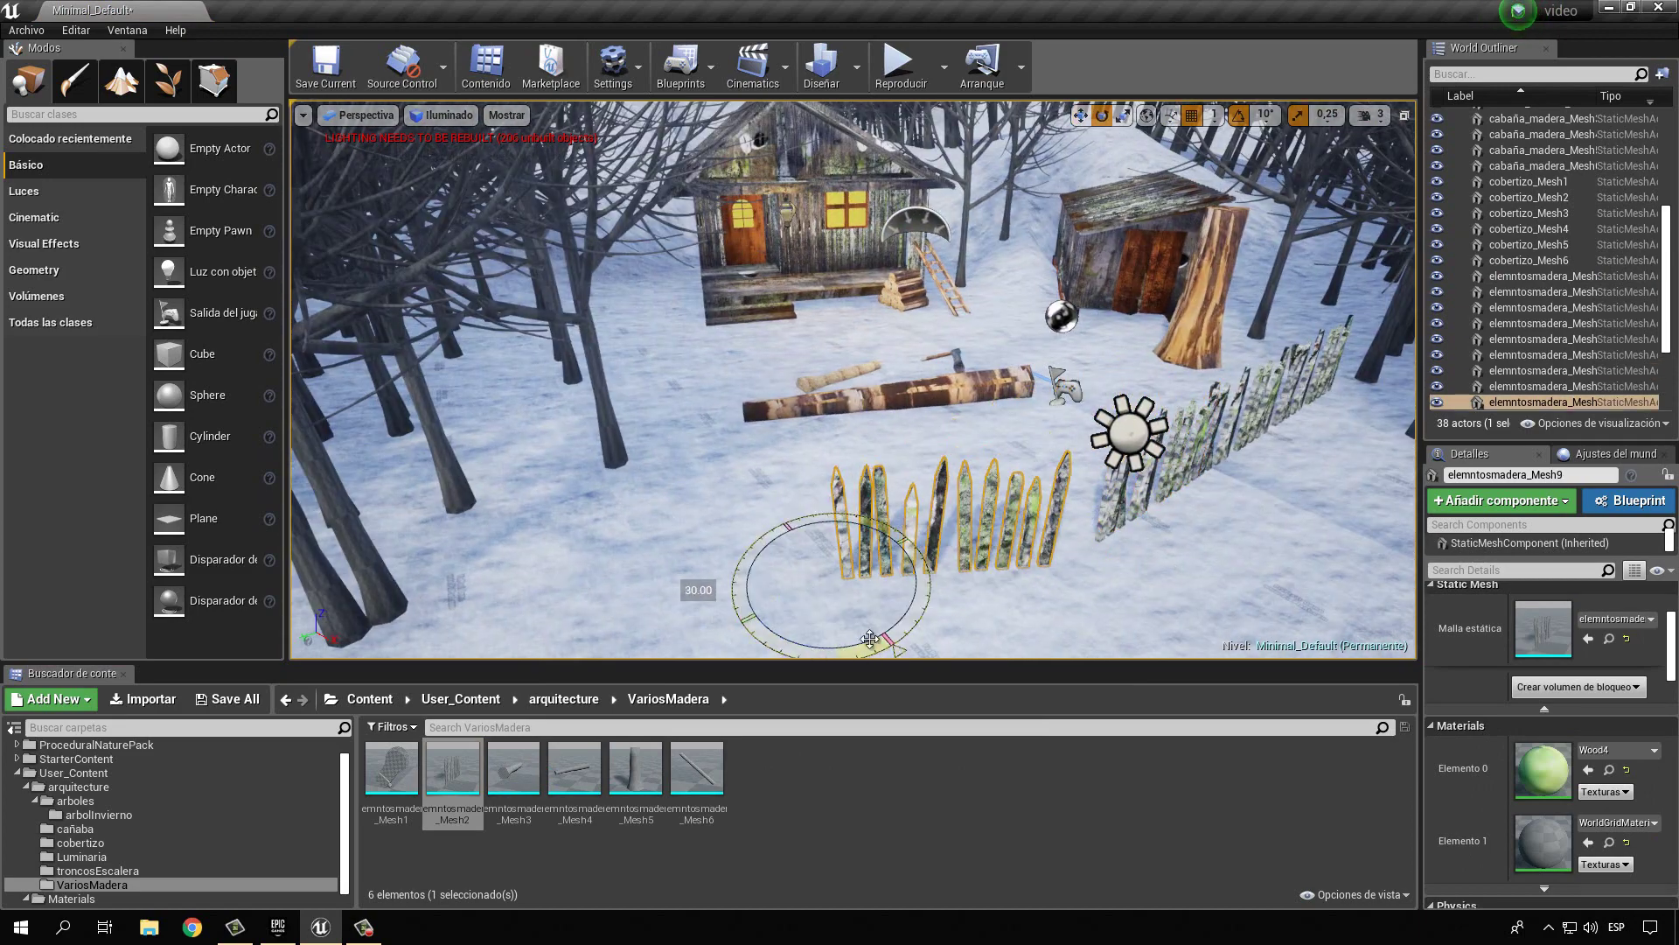
left_click(1081, 115)
key("f")
left_click_drag(657, 448, 608, 426, "alt")
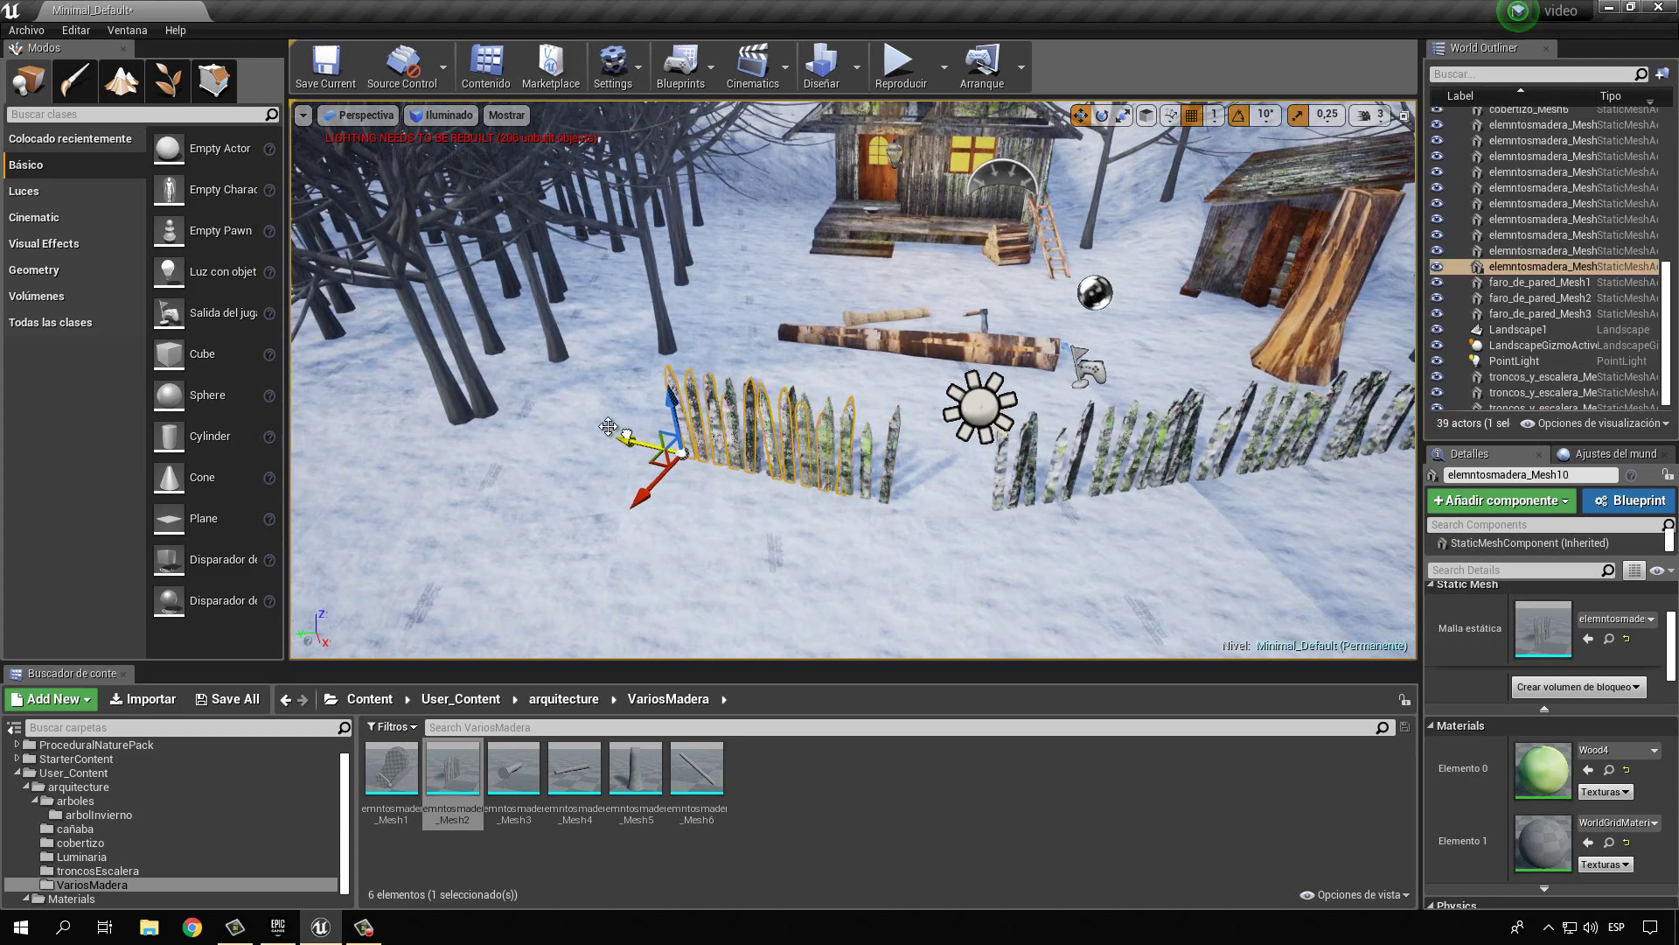
left_click_drag(495, 395, 484, 400, "alt")
scroll(402, 366, "up", 3)
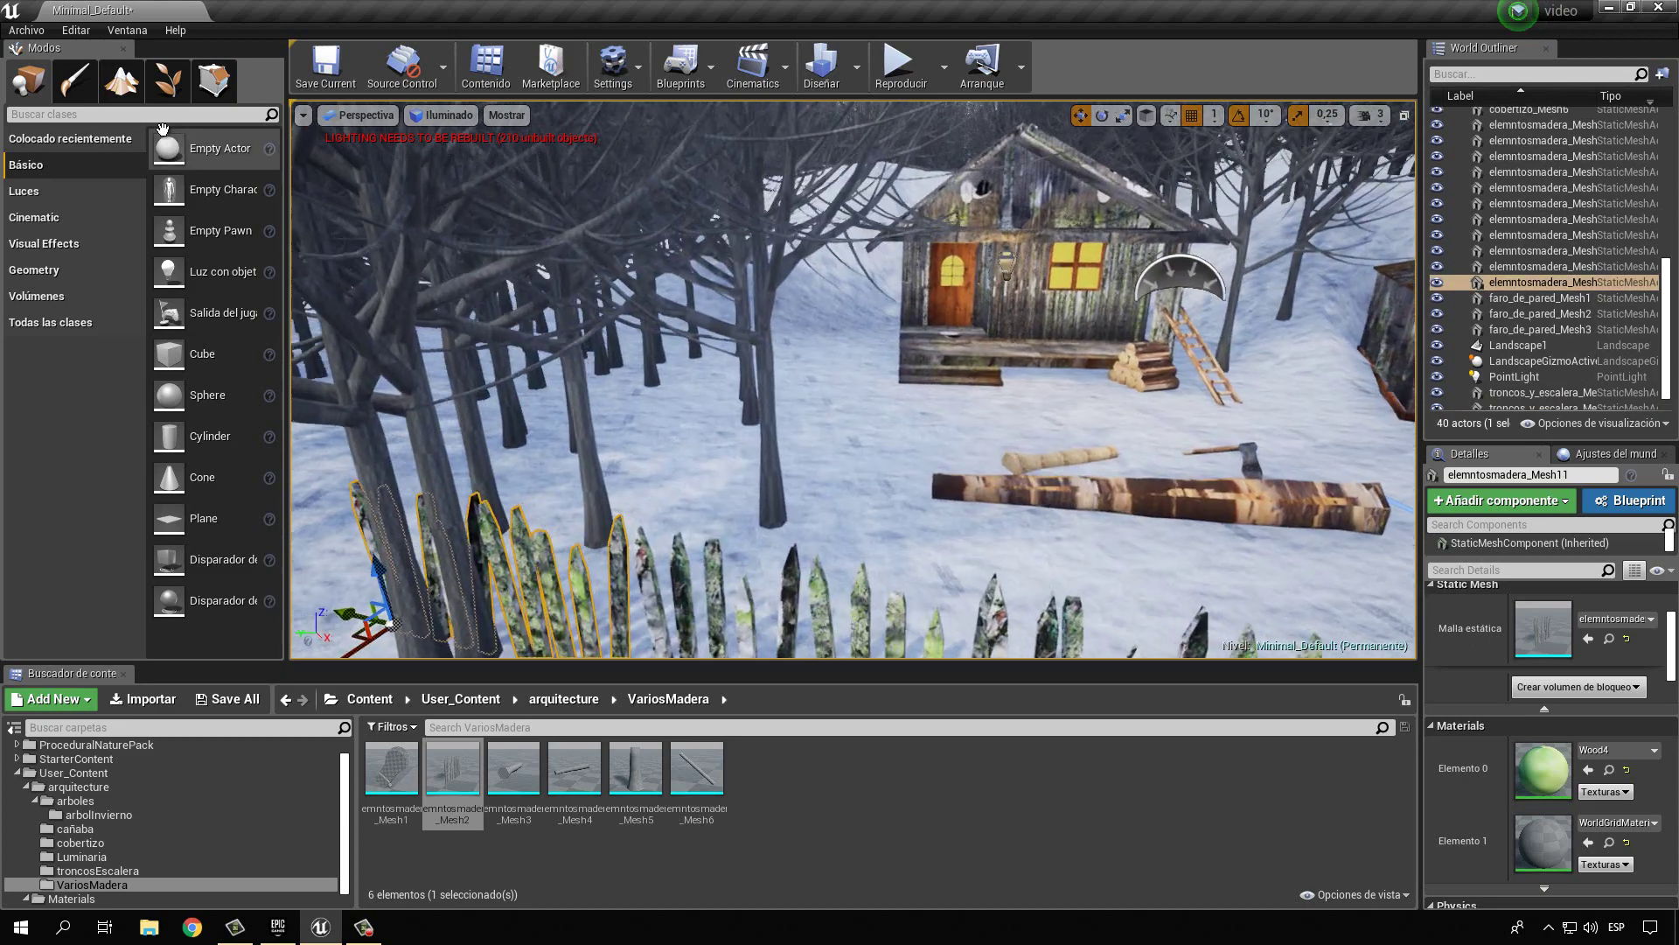
key("shift+4")
right_click_drag(435, 506, 680, 477)
Sculpt the snow upward in front of the cabin steps.
left_click(680, 477)
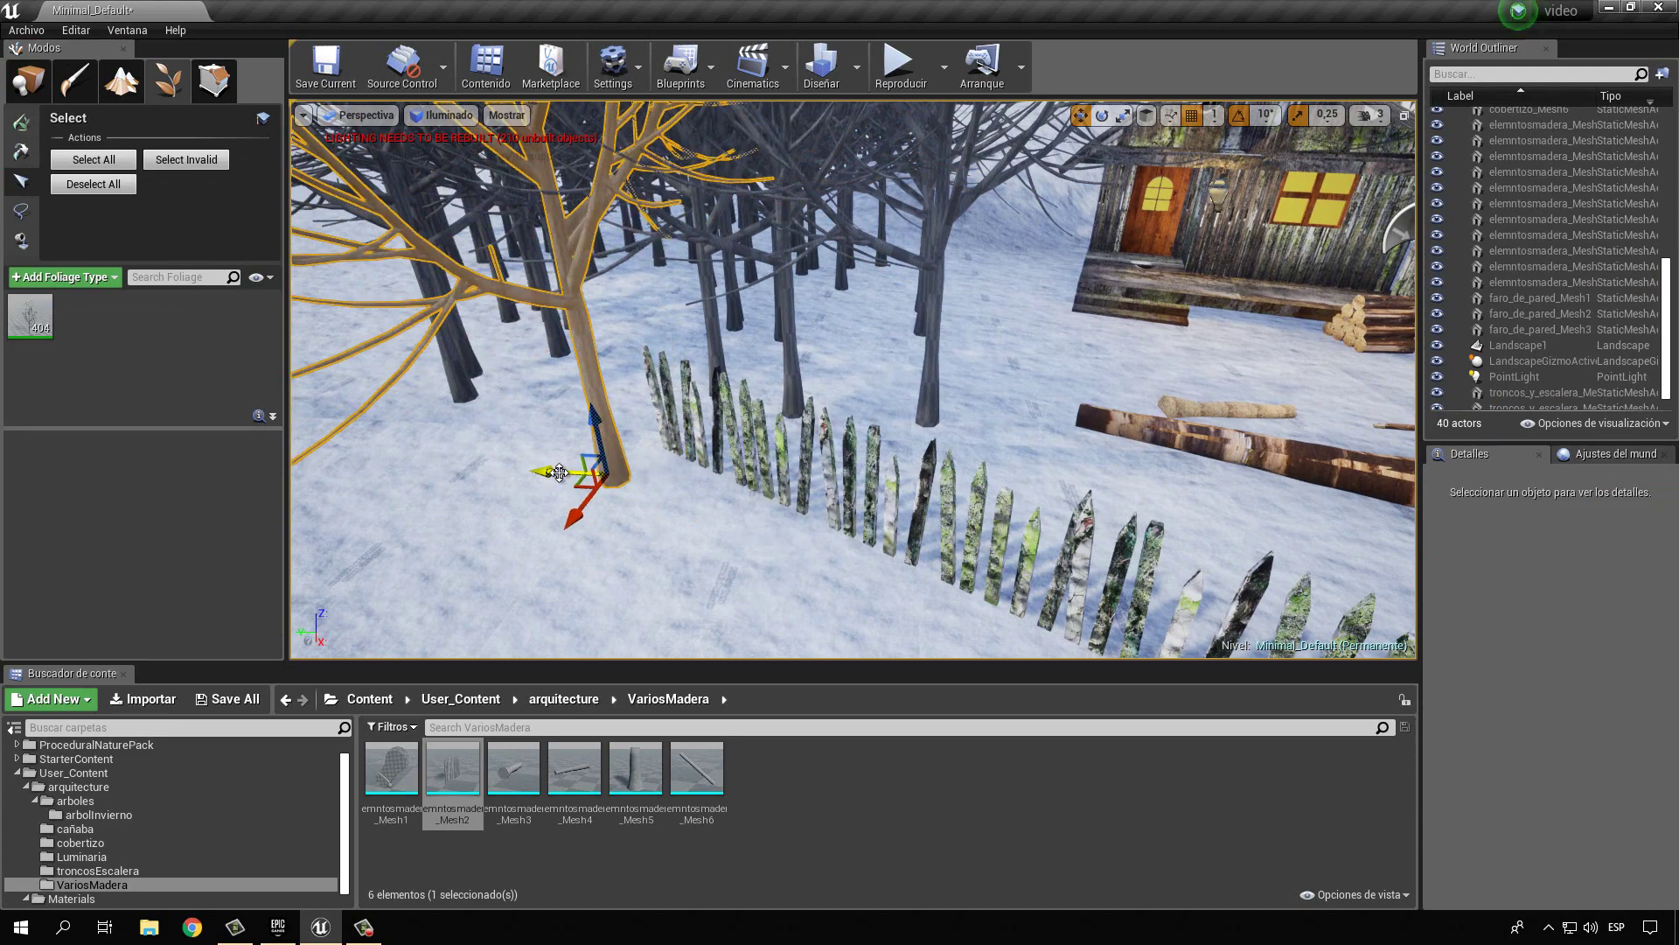
scroll(680, 477, "down", 5)
key("shift+3")
scroll(543, 508, "up", 3)
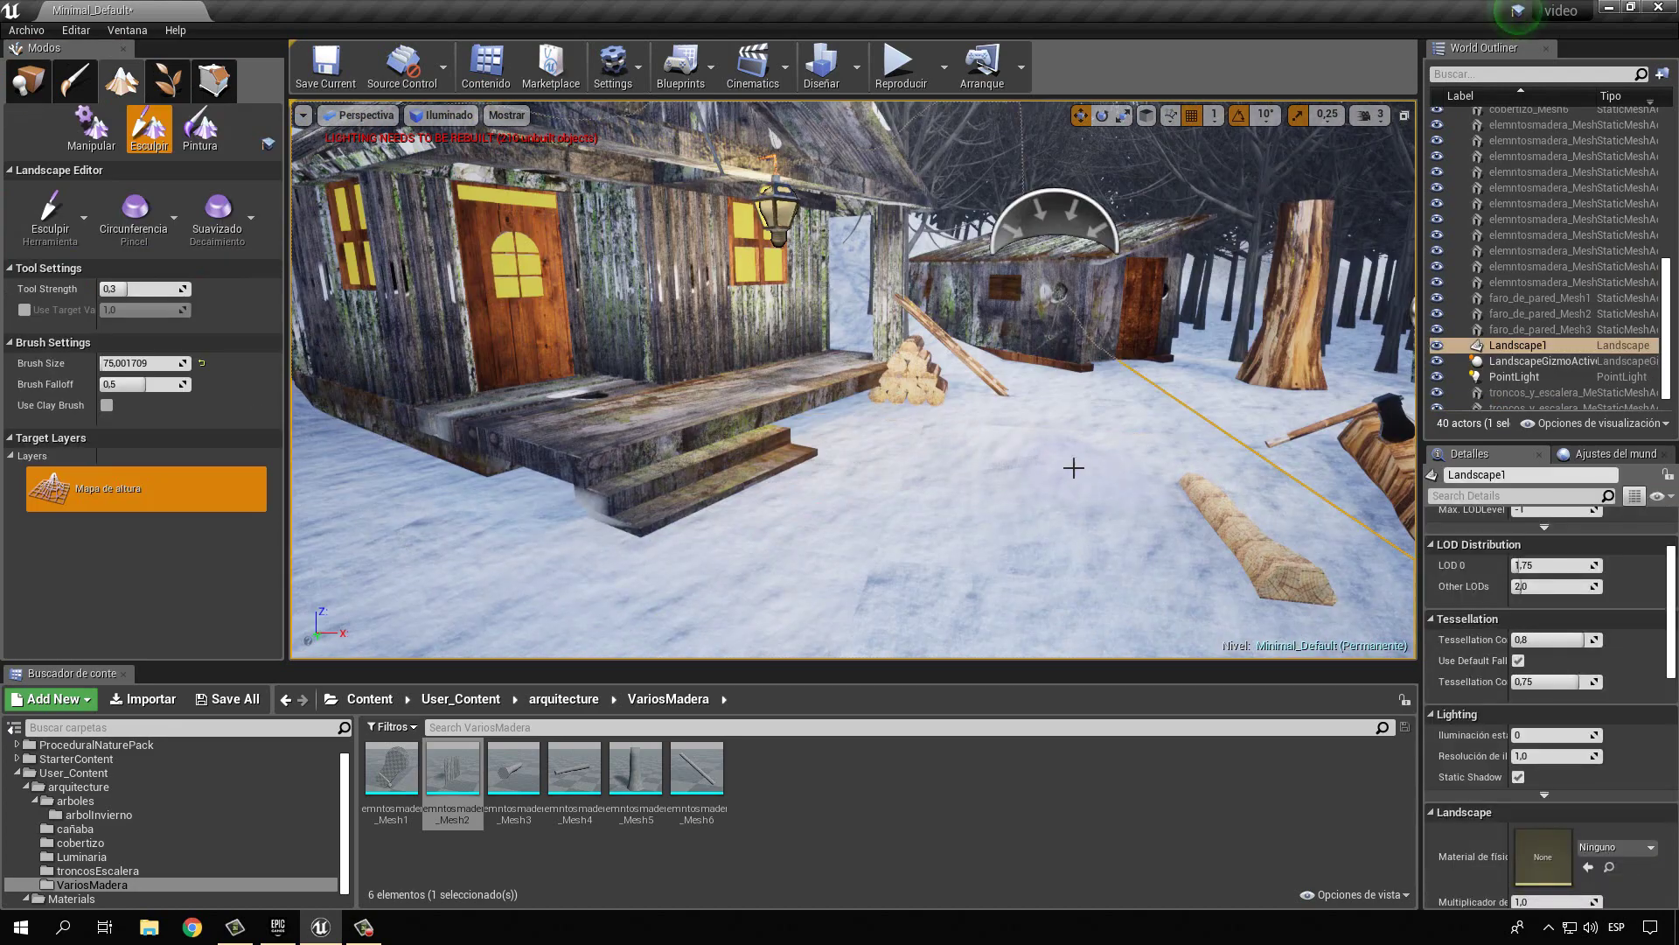
left_click_drag(700, 514, 691, 507)
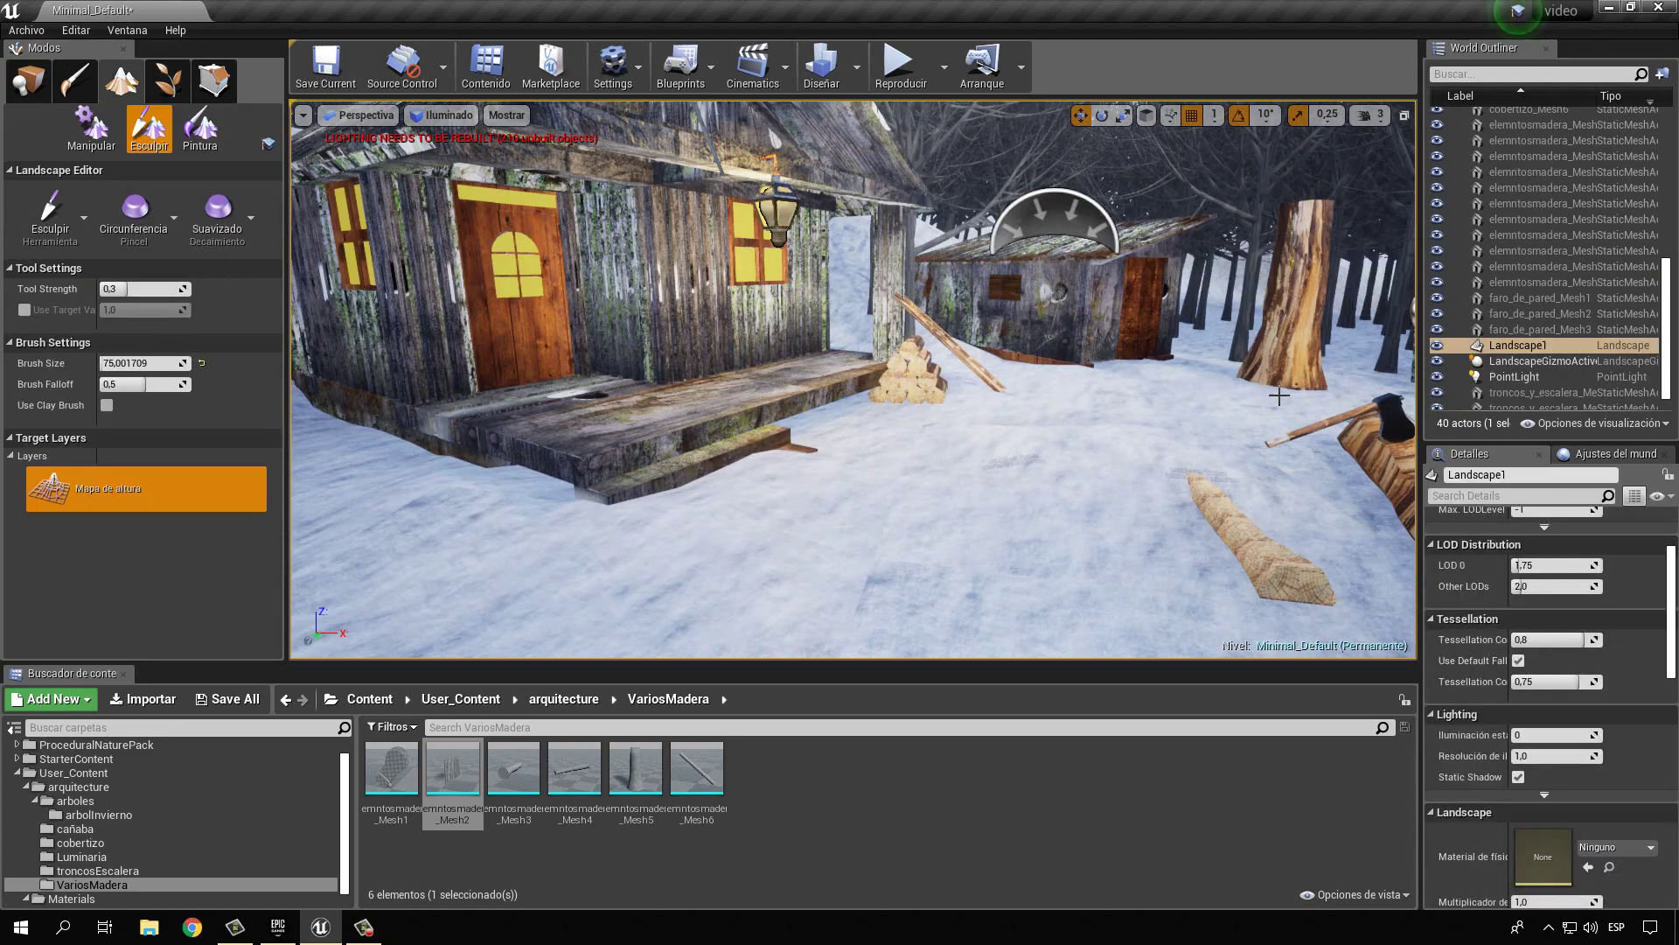
right_click_drag(1279, 395, 559, 265)
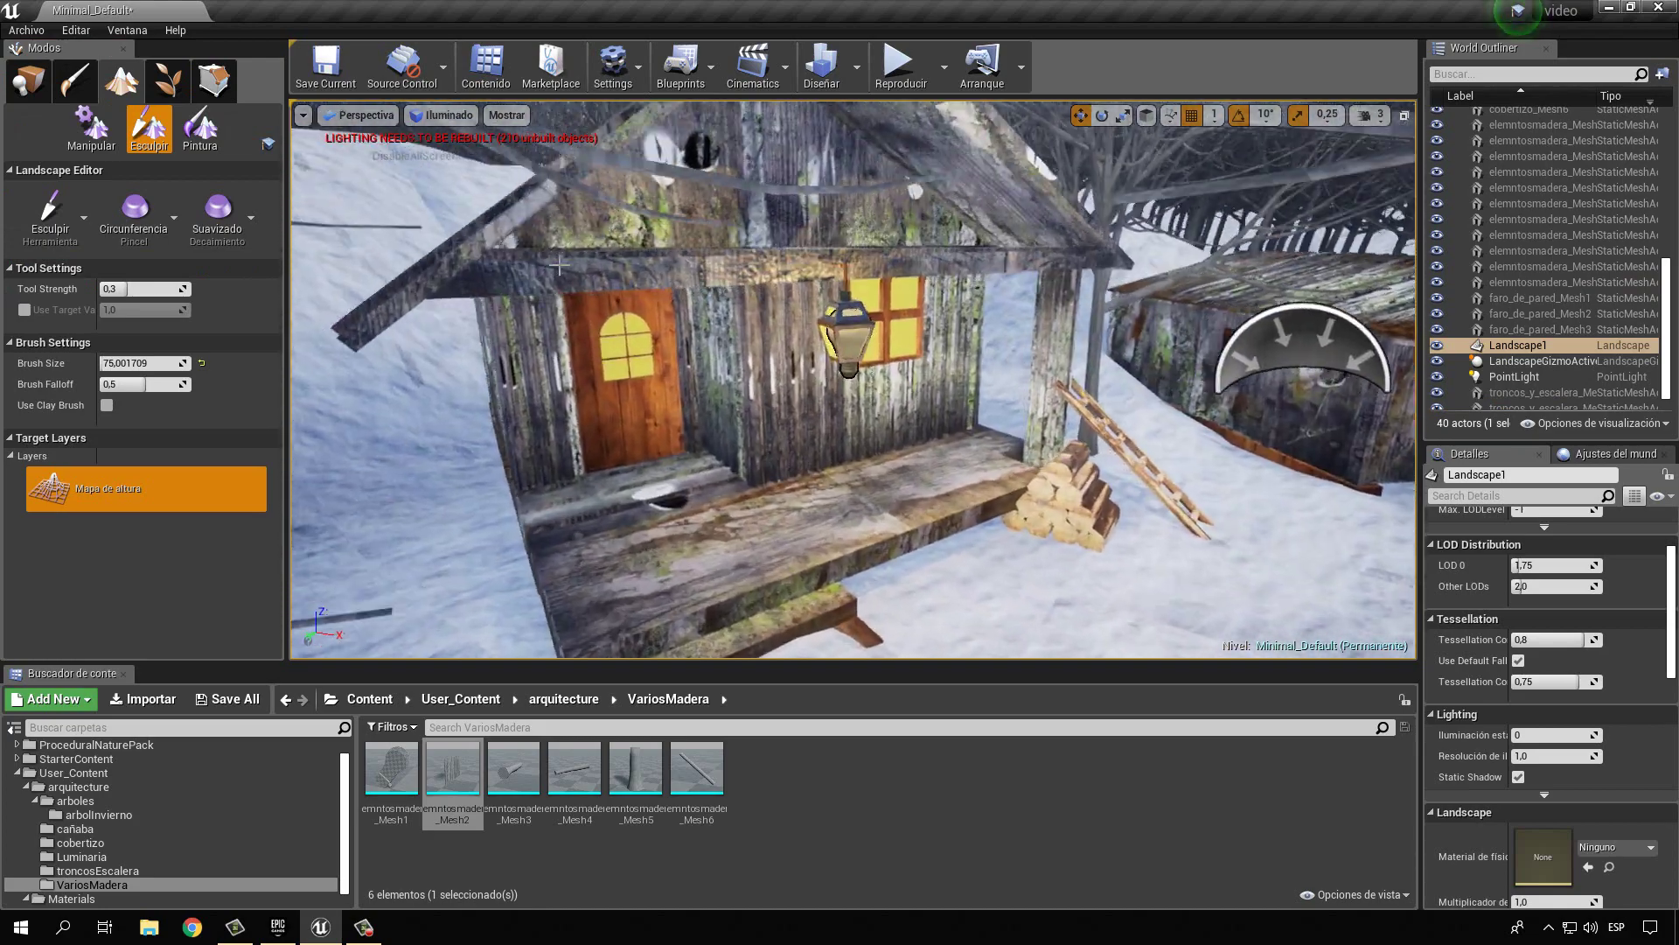
Weight-paint a whitish band across the cabin roof in Mesh Paint mode.
left_click(75, 79)
left_click(139, 127)
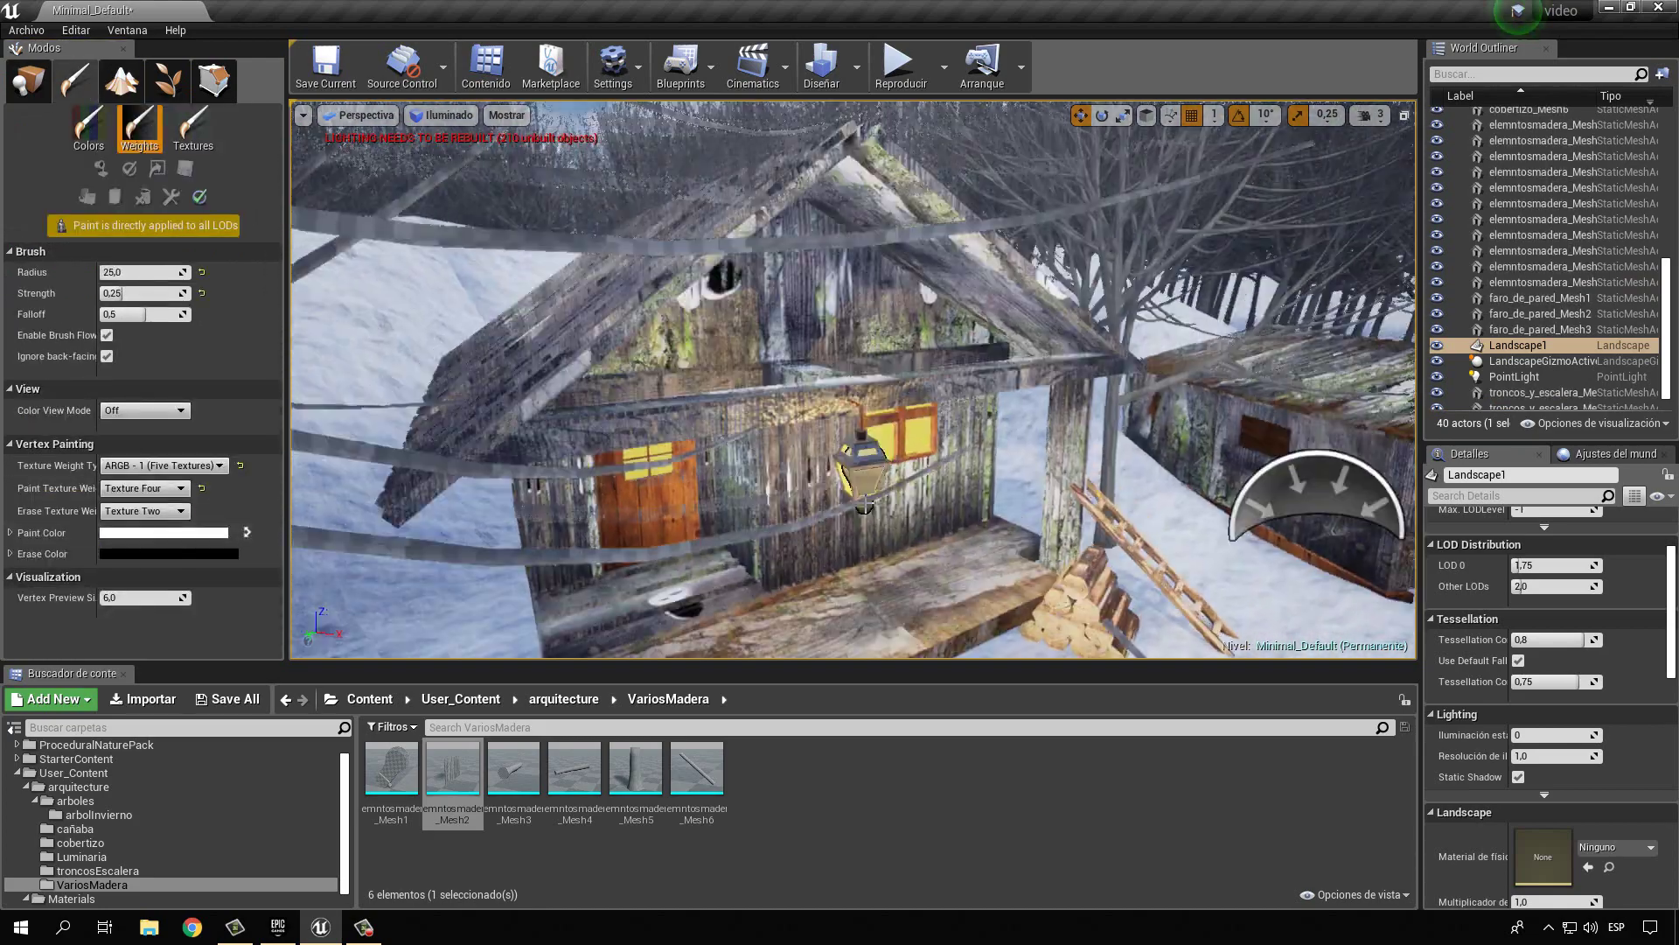
left_click(864, 505)
mouse_move(864, 506)
right_mouse_down()
mouse_move(1012, 356)
mouse_move(847, 461)
right_mouse_up()
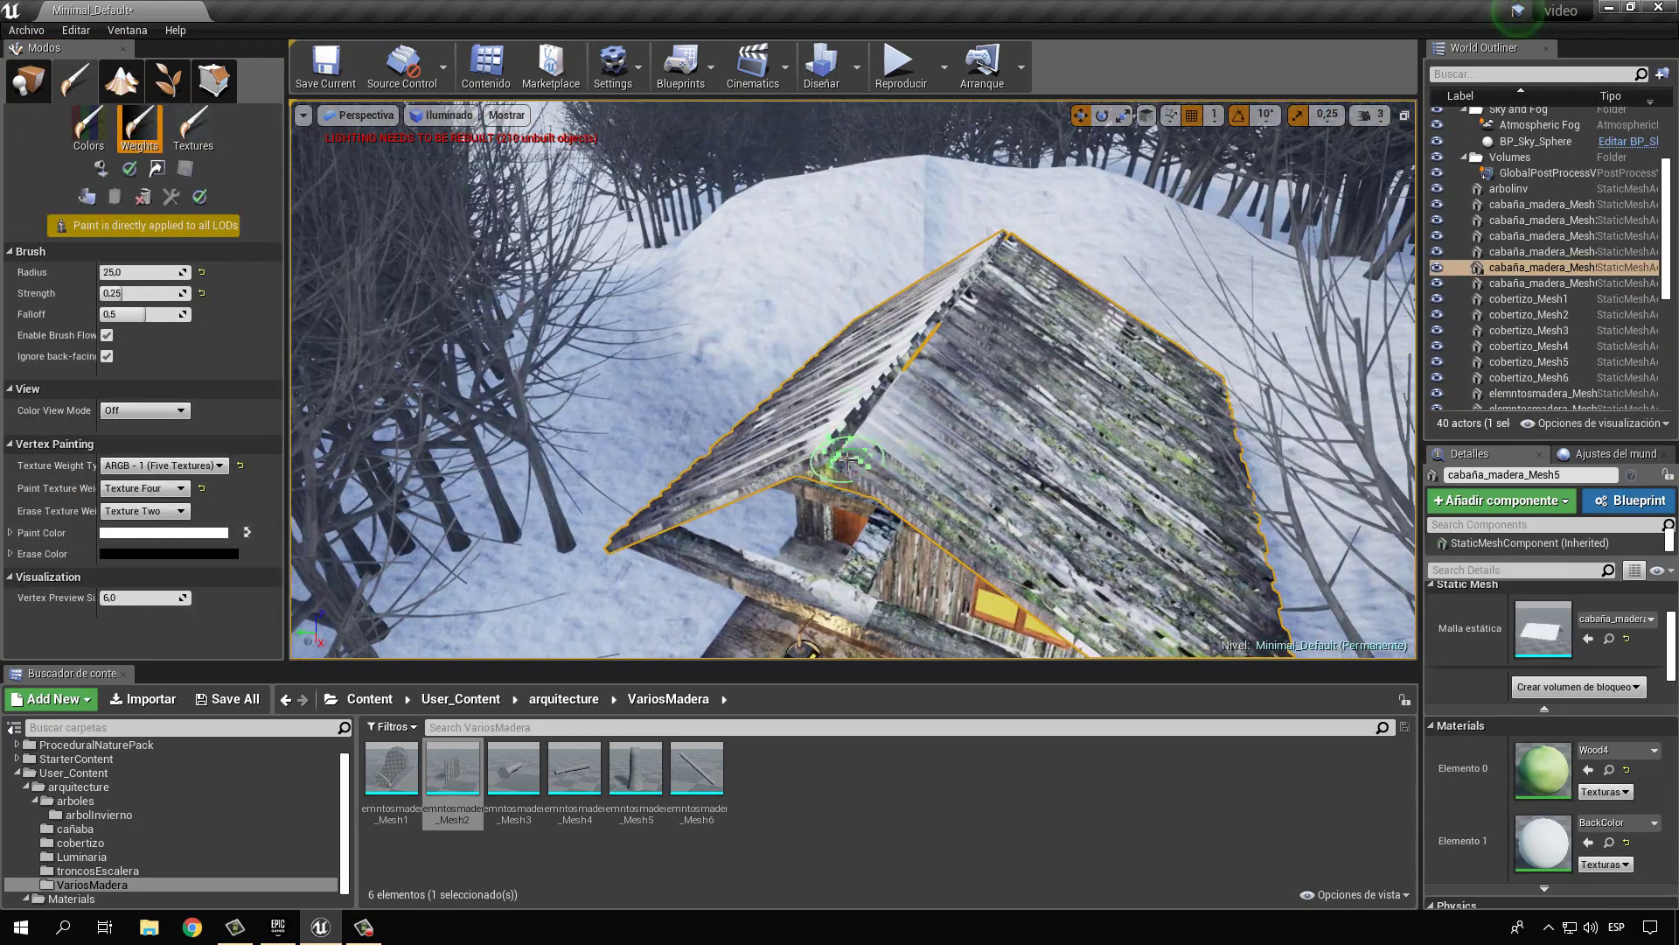
left_click_drag(847, 461, 979, 293)
mouse_move(864, 454)
right_mouse_down()
mouse_move(954, 366)
mouse_move(492, 424)
mouse_move(600, 469)
mouse_move(874, 420)
right_mouse_up()
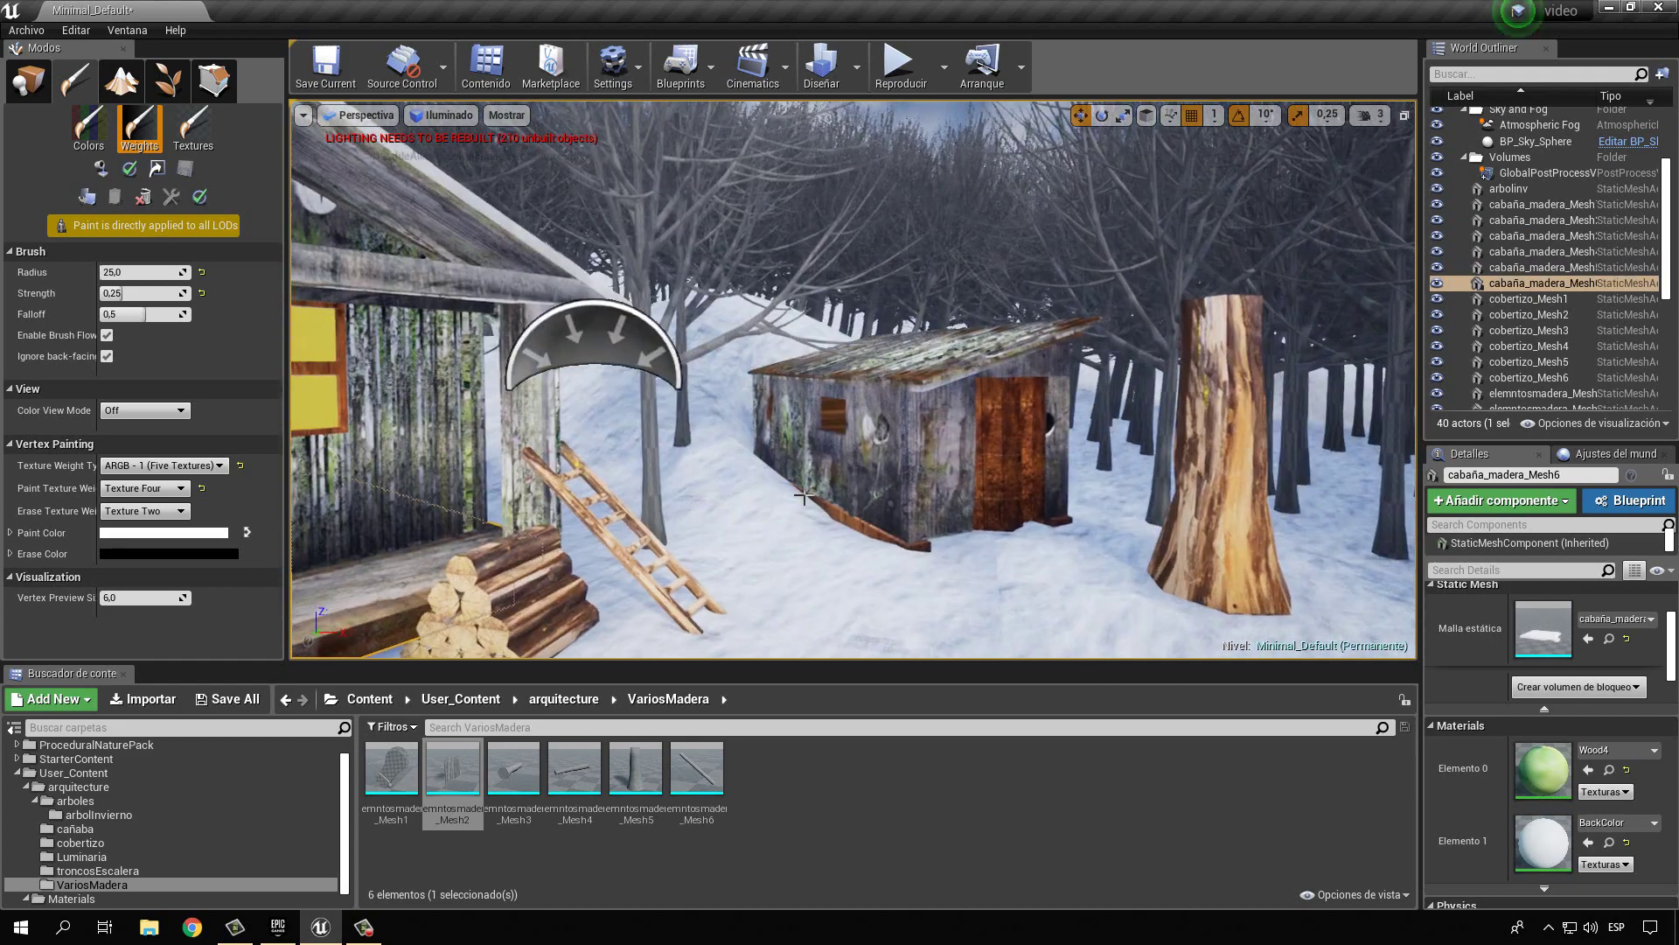
left_click(905, 408)
left_click(1083, 321)
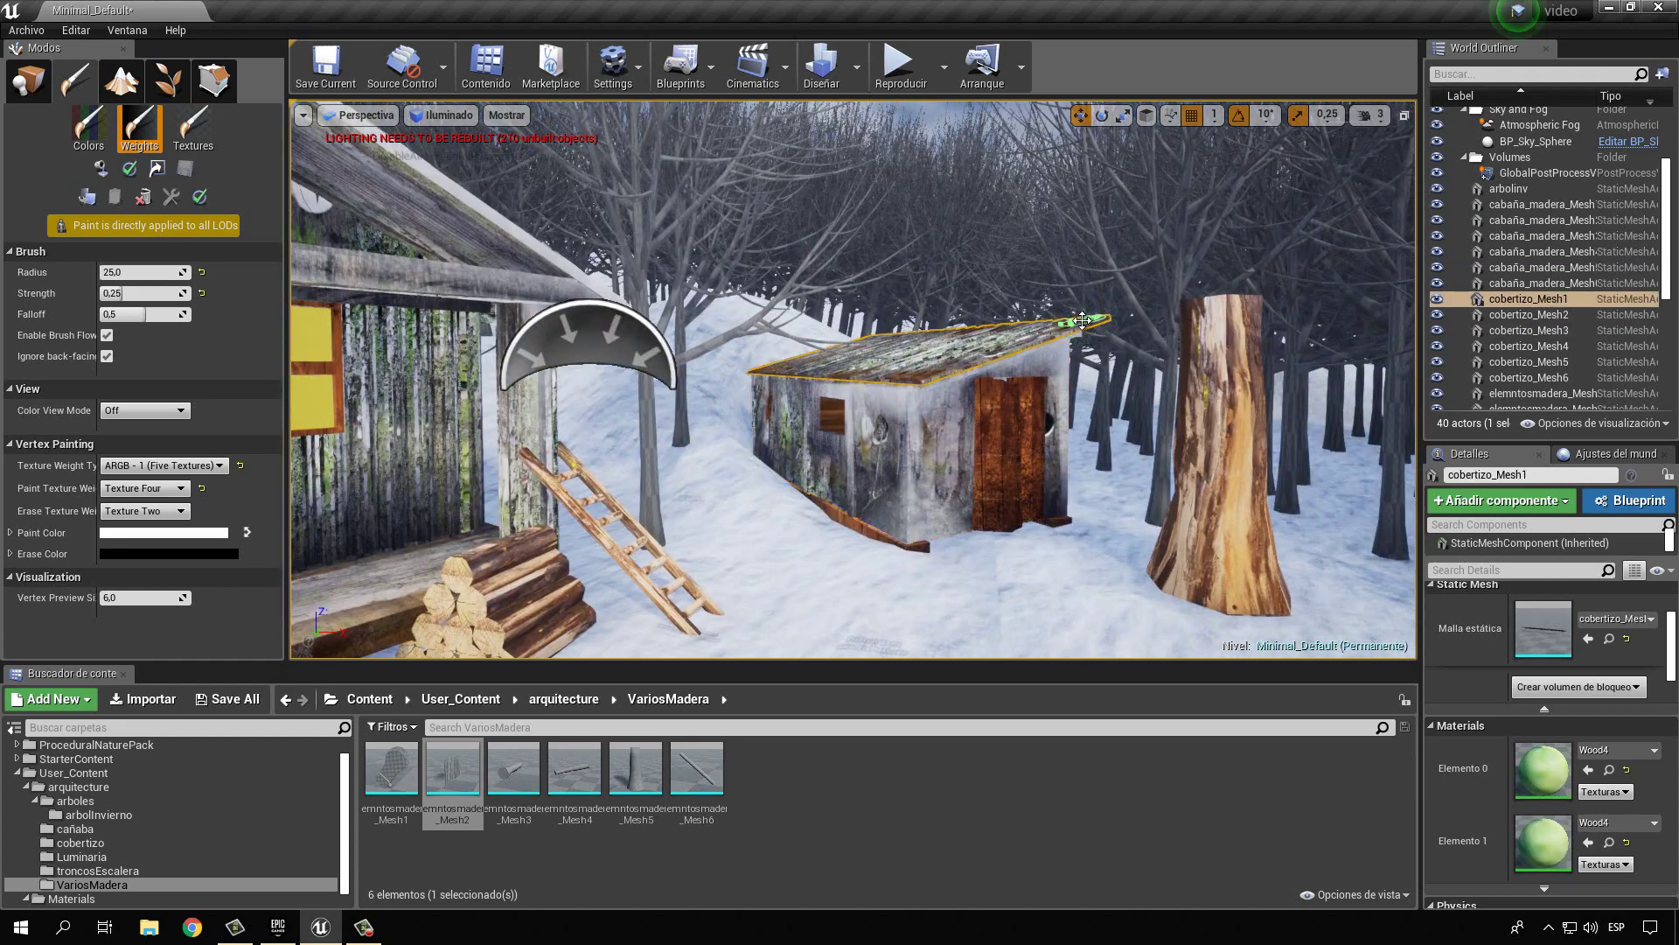
right_click_drag(838, 423, 1002, 504)
Brush dark hojas leaf-layer patches onto the snow alongside the fence.
key("shift+3")
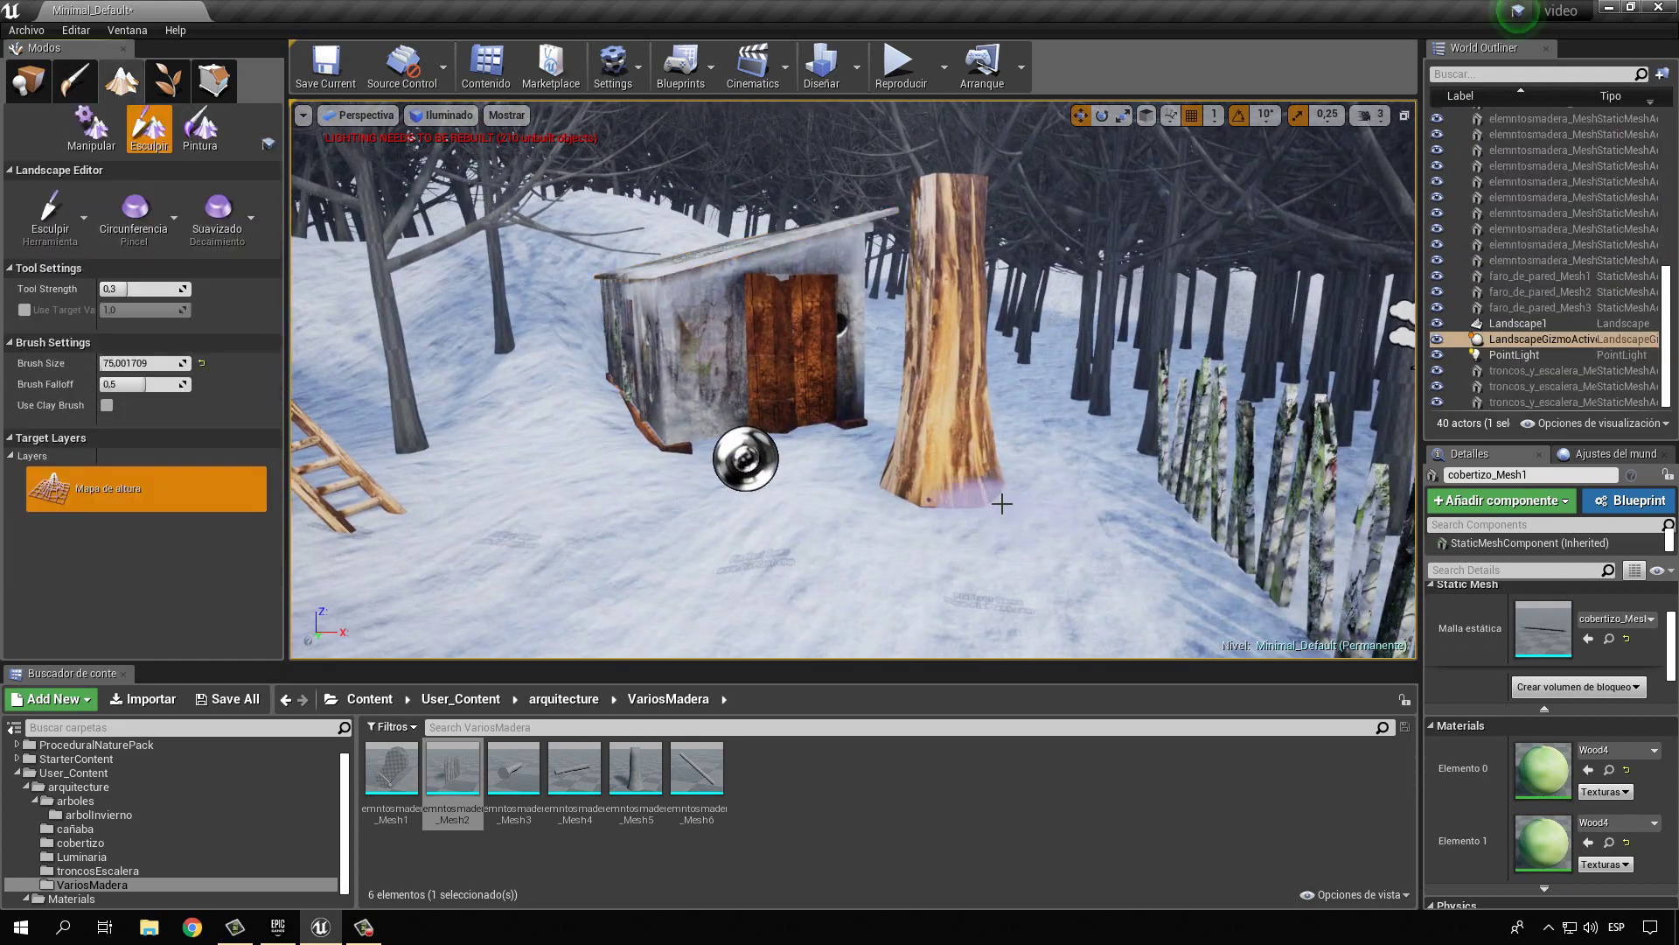
right_click_drag(989, 446, 1025, 424)
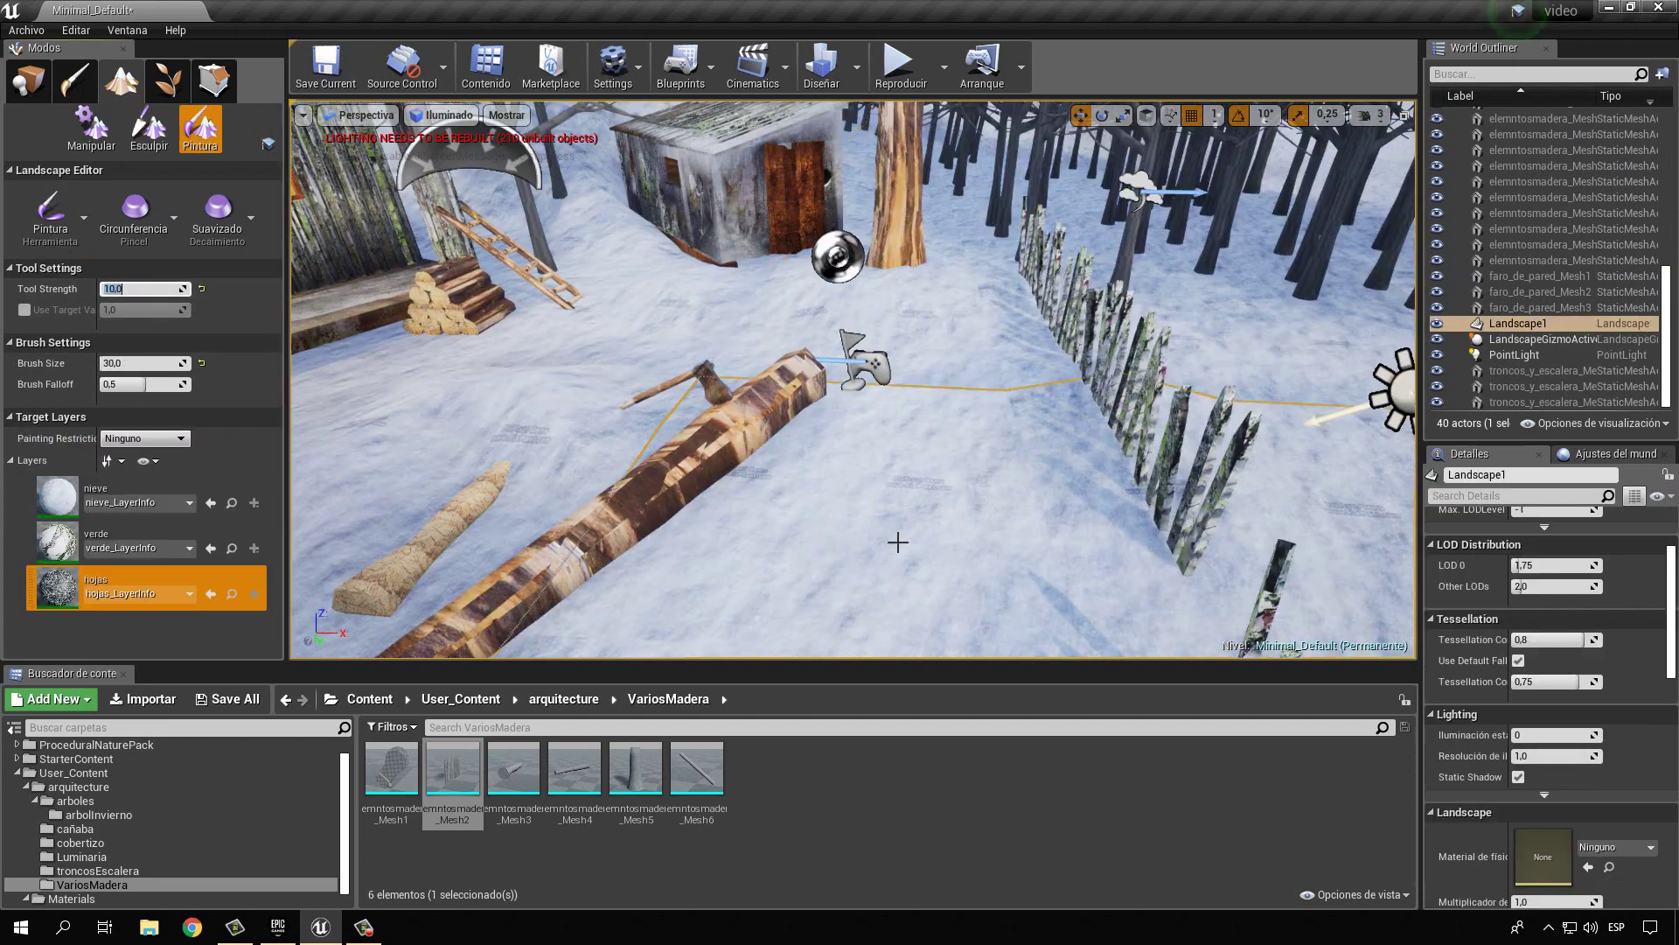
left_click_drag(1105, 580, 1023, 446)
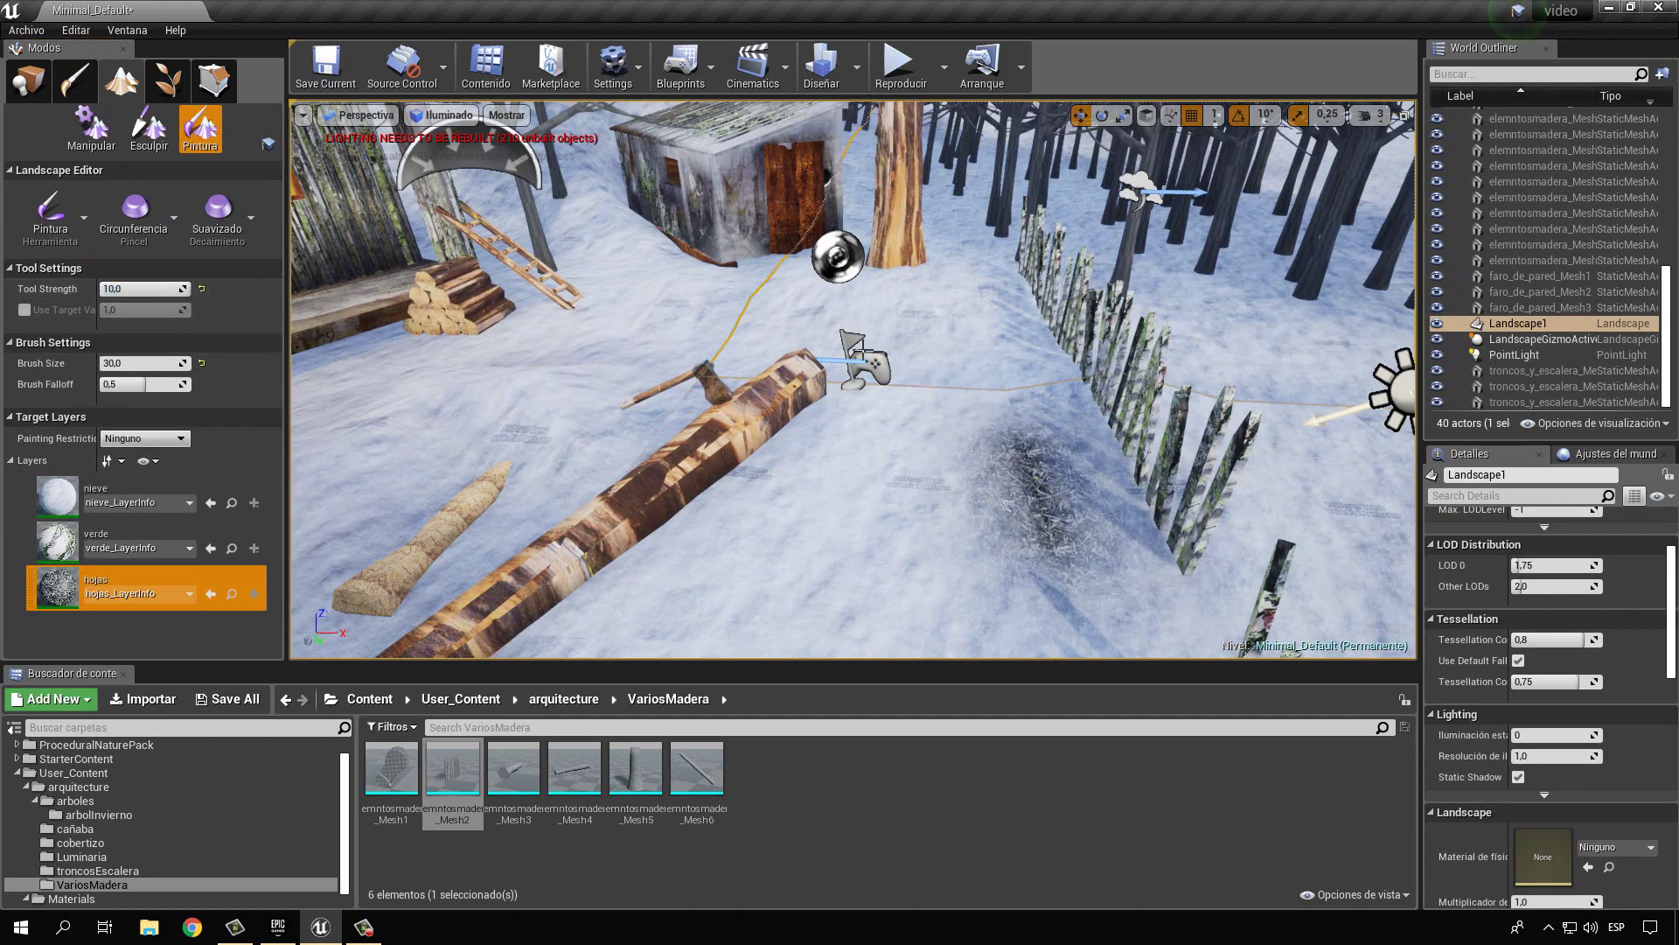
right_click_drag(642, 382, 753, 330)
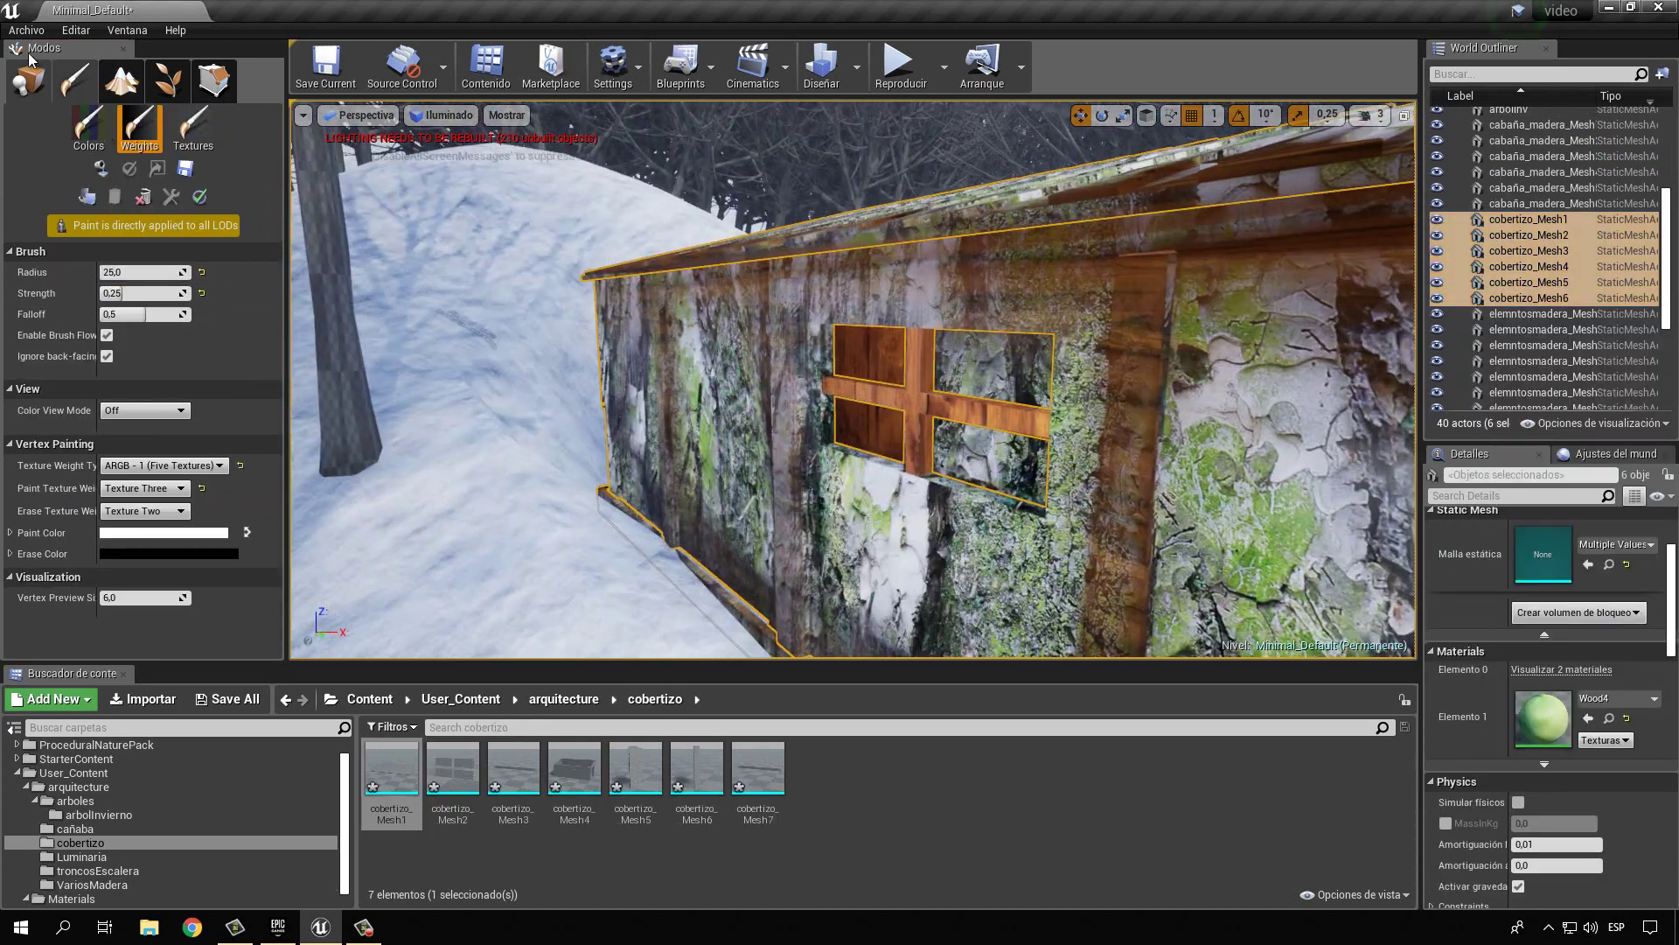
Select the shed window and set its Element 0 material to glassYellow.
left_click(27, 78)
left_click(988, 376)
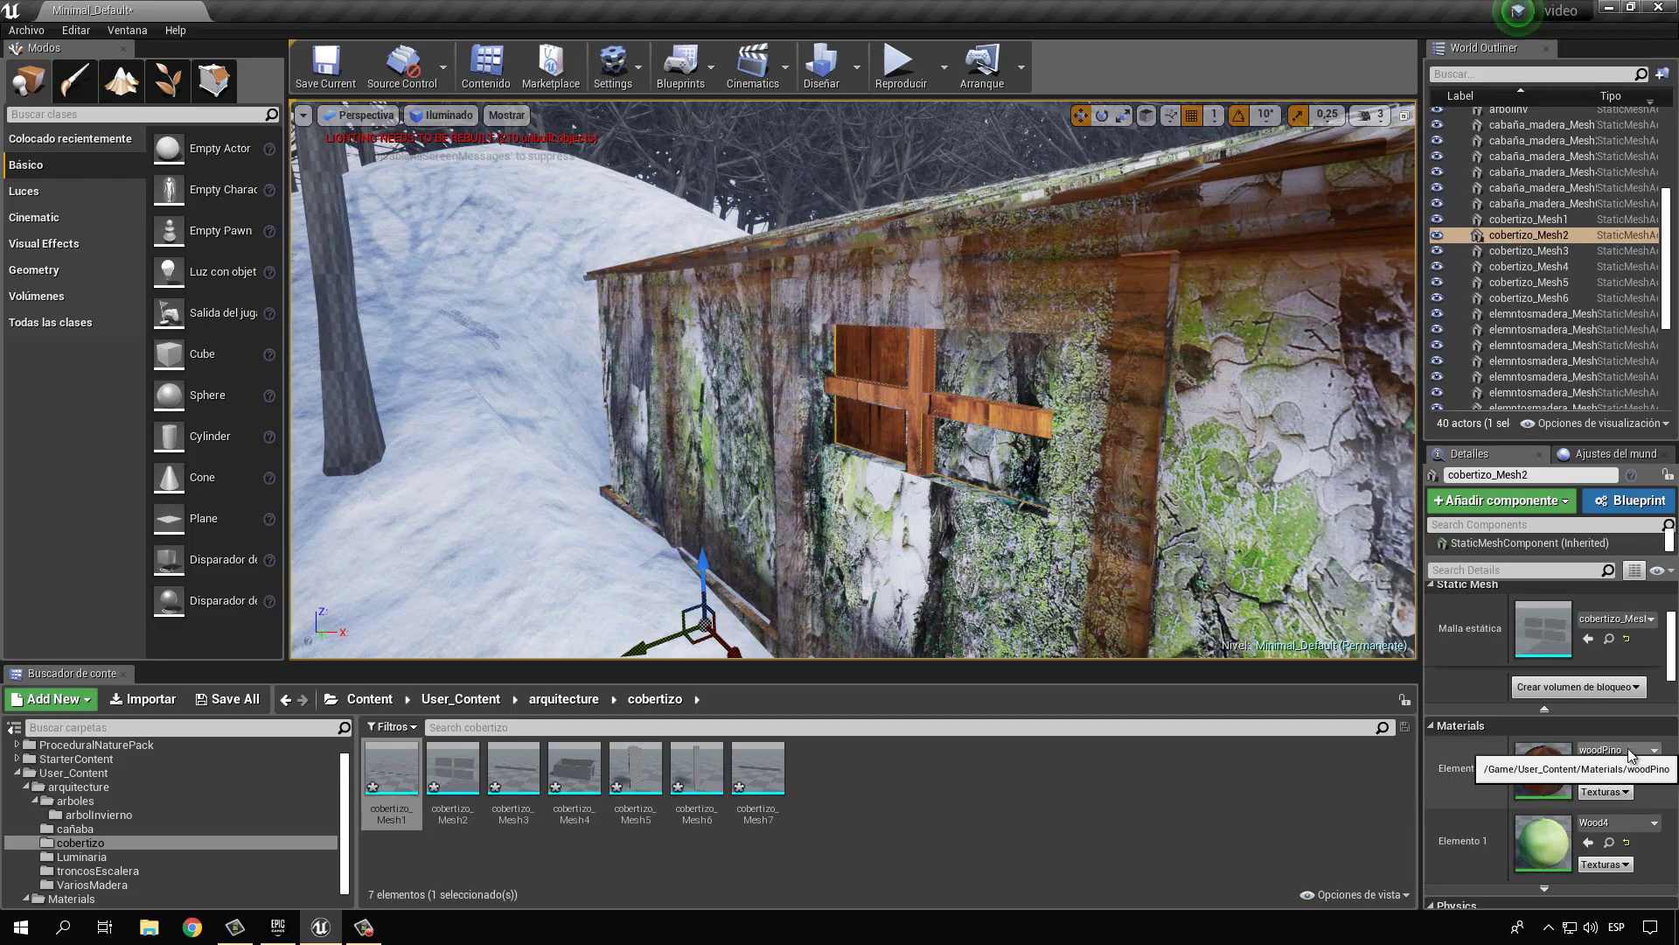
left_click(1618, 750)
type("gl")
left_click(1468, 499)
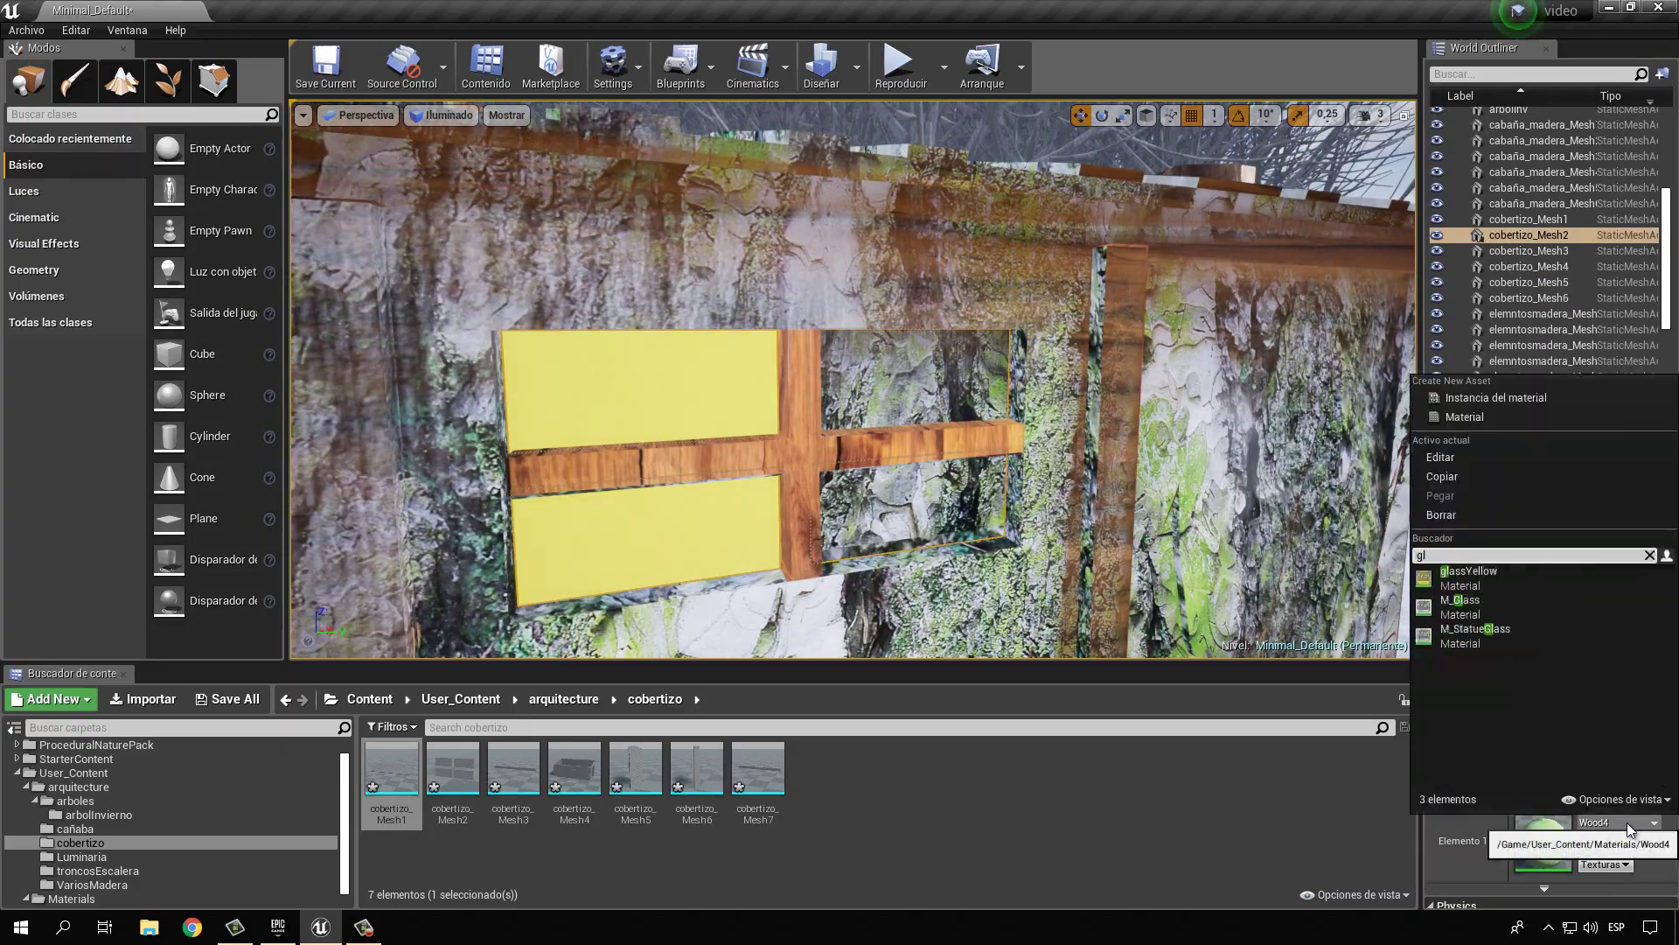